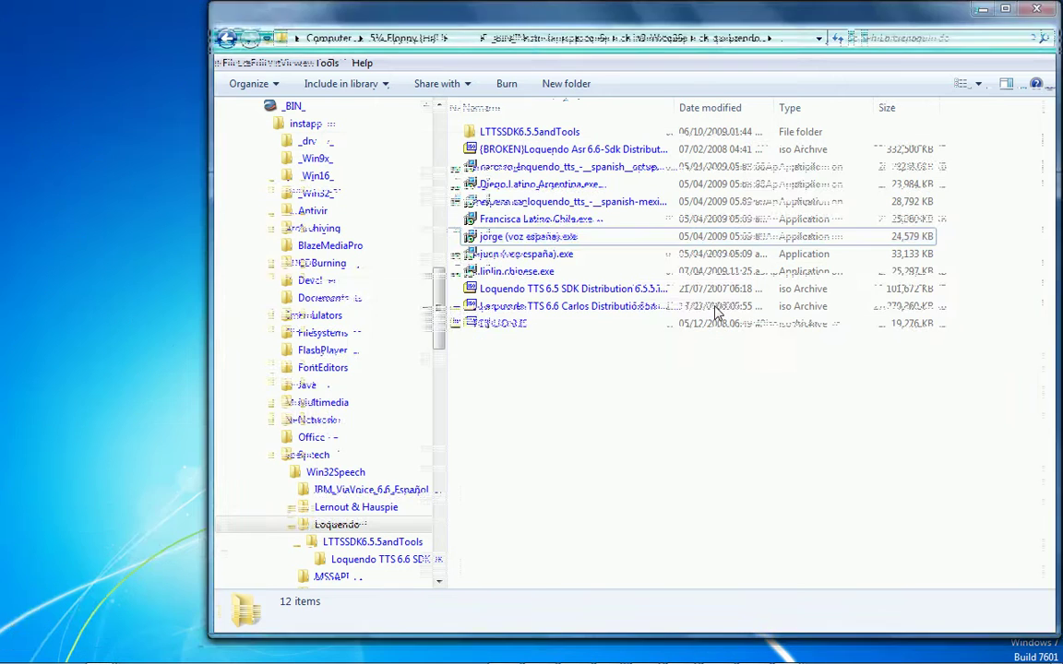
- Run jorge (voz españa).exe and install the Loquendo TTS Jorge (Spanish) voice through to the end of its setup
click(523, 237)
double_click(523, 237)
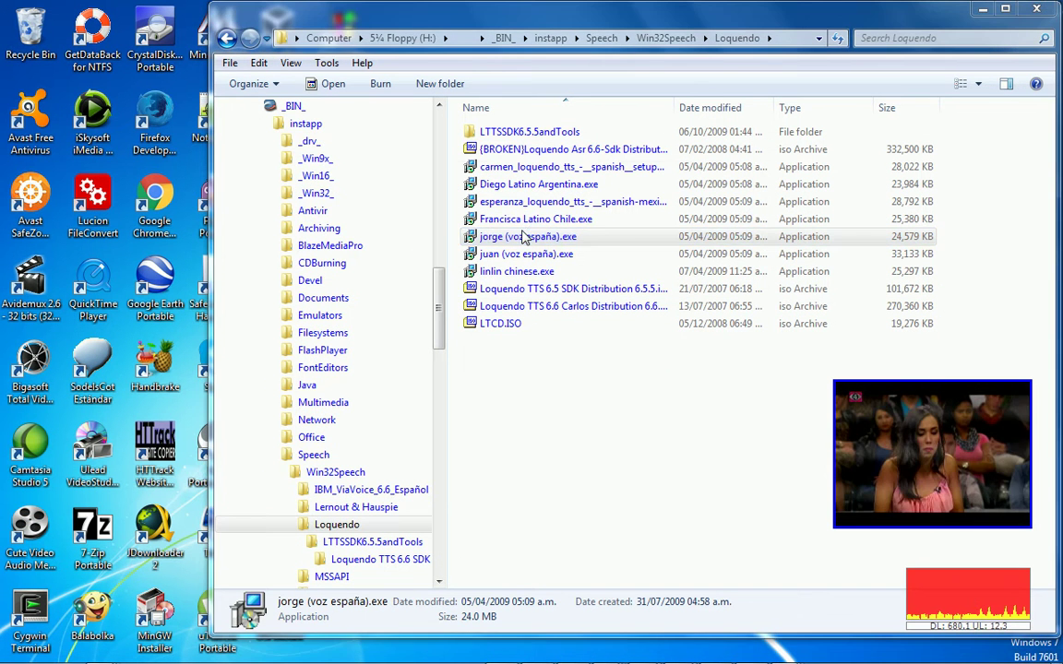
click(627, 474)
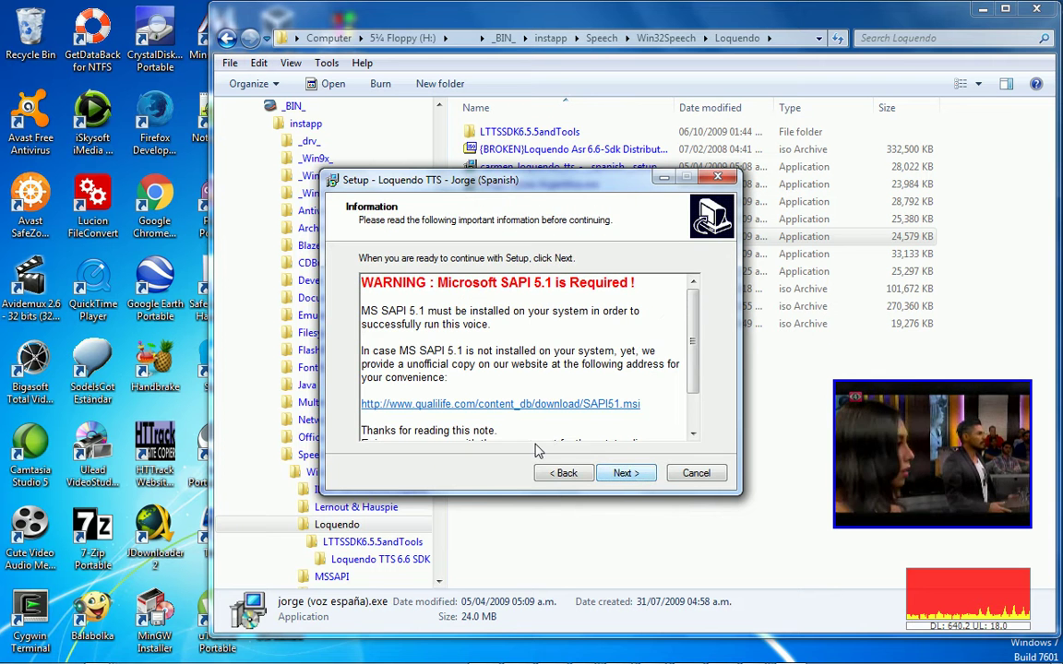
click(609, 476)
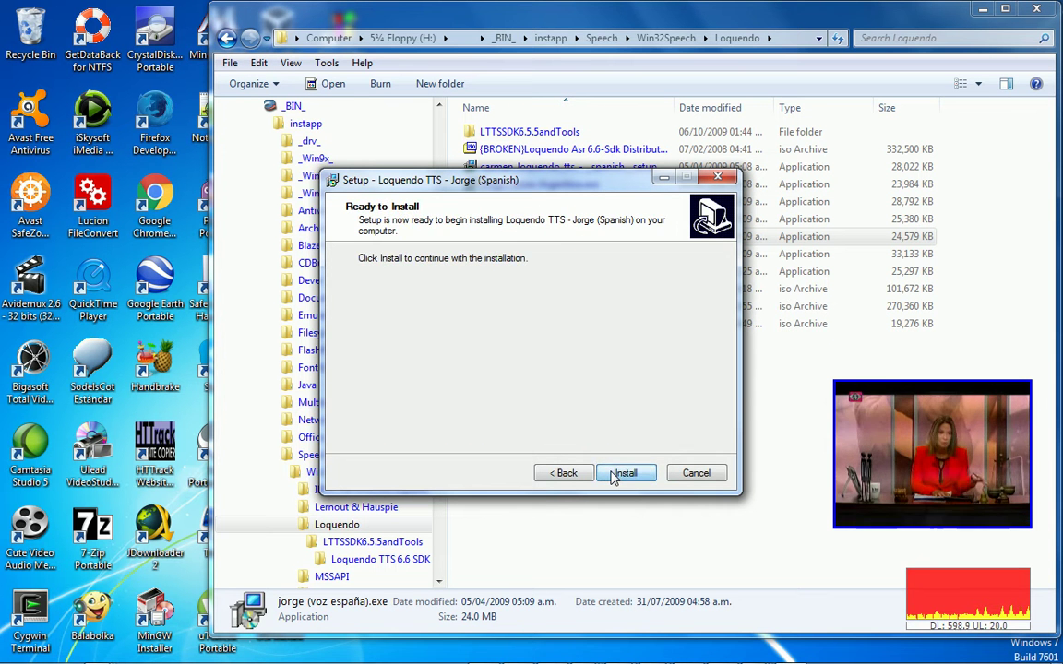
click(623, 473)
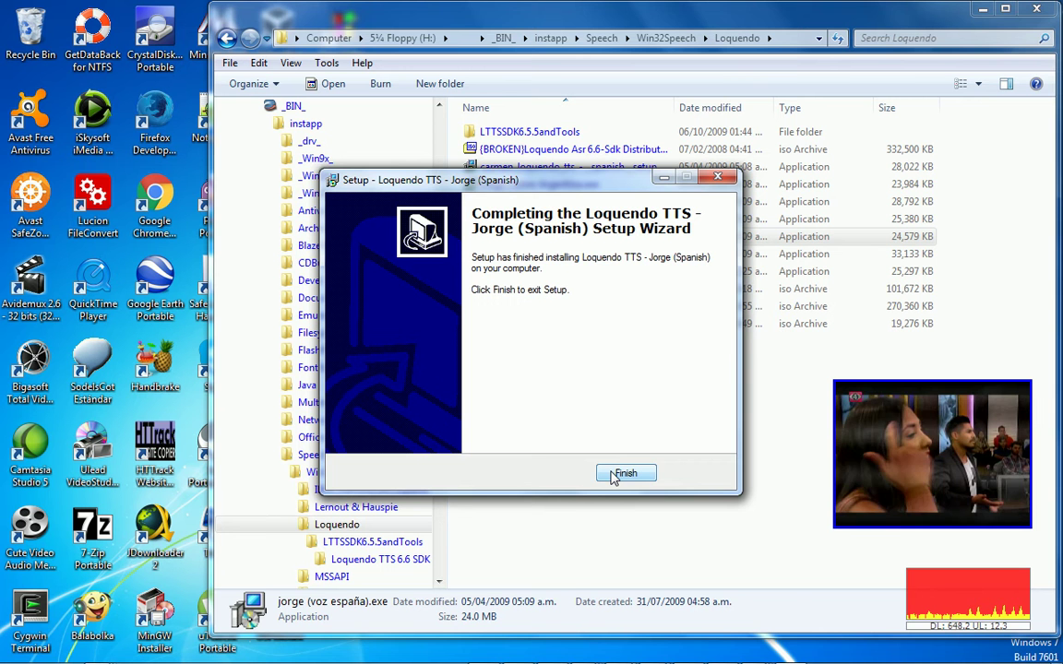
click(625, 473)
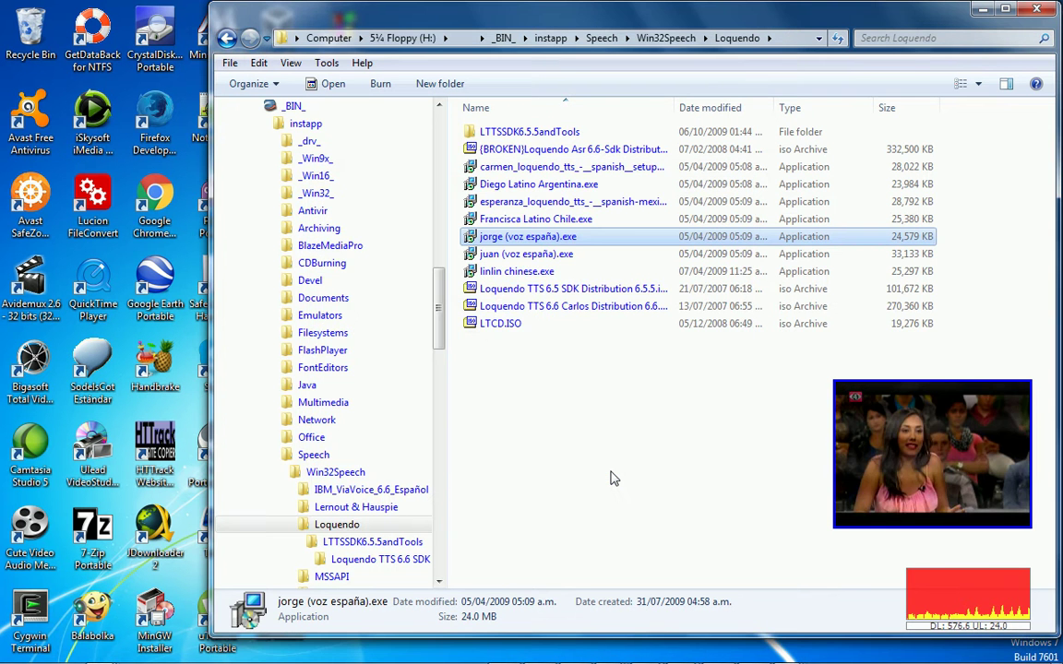
- Run juan (voz españa).exe and install the Loquendo TTS Juan (Spanish) voice through to the end of its setup
key(Down)
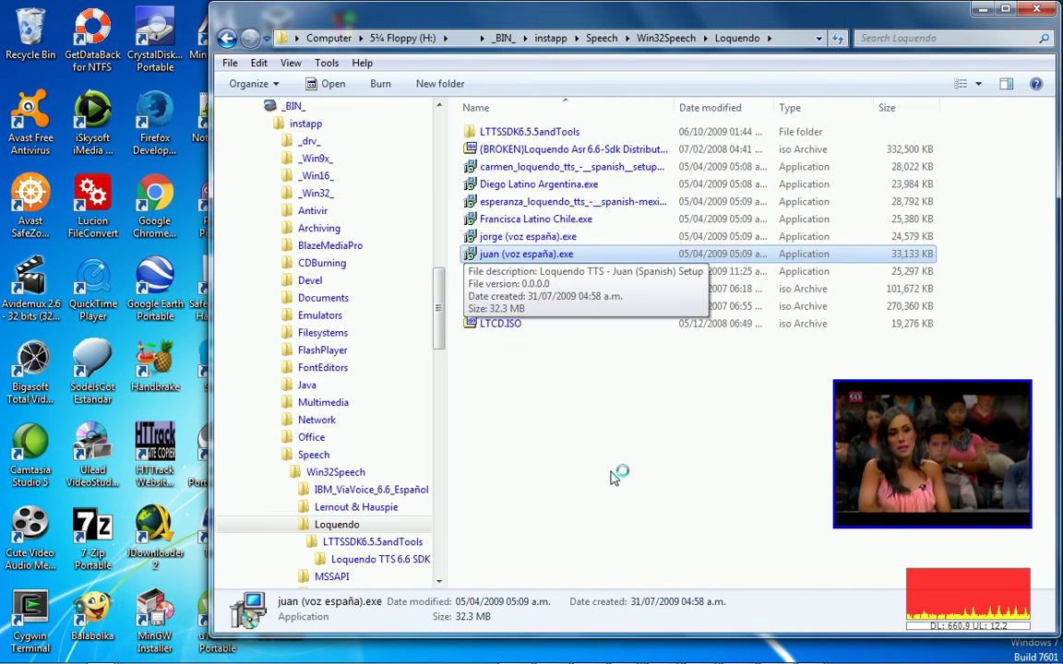
click(616, 474)
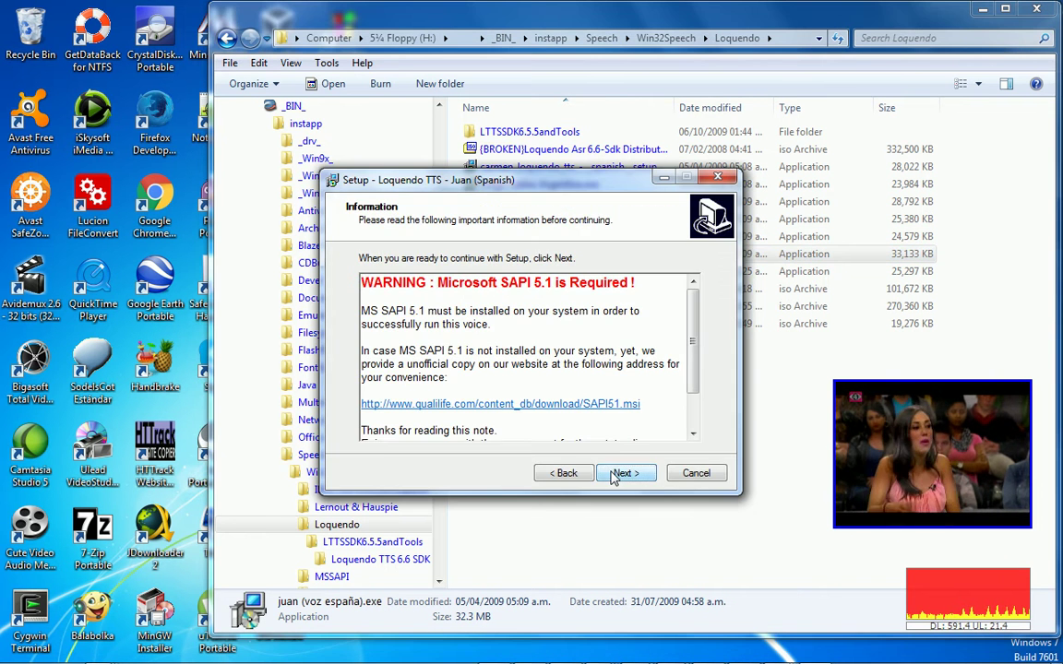
click(612, 474)
click(624, 473)
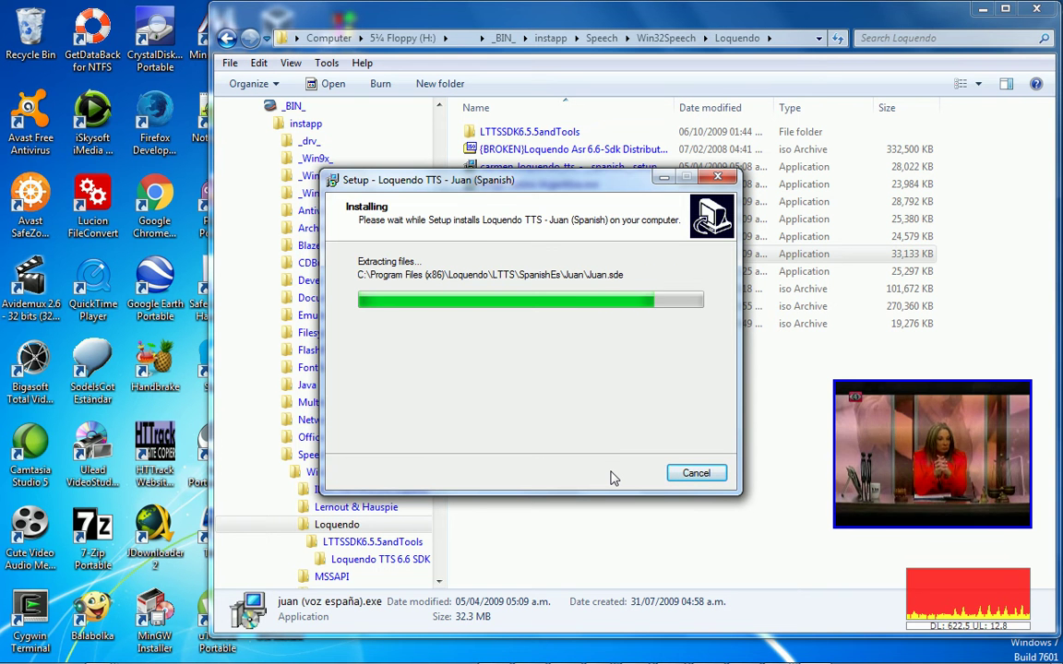
click(624, 473)
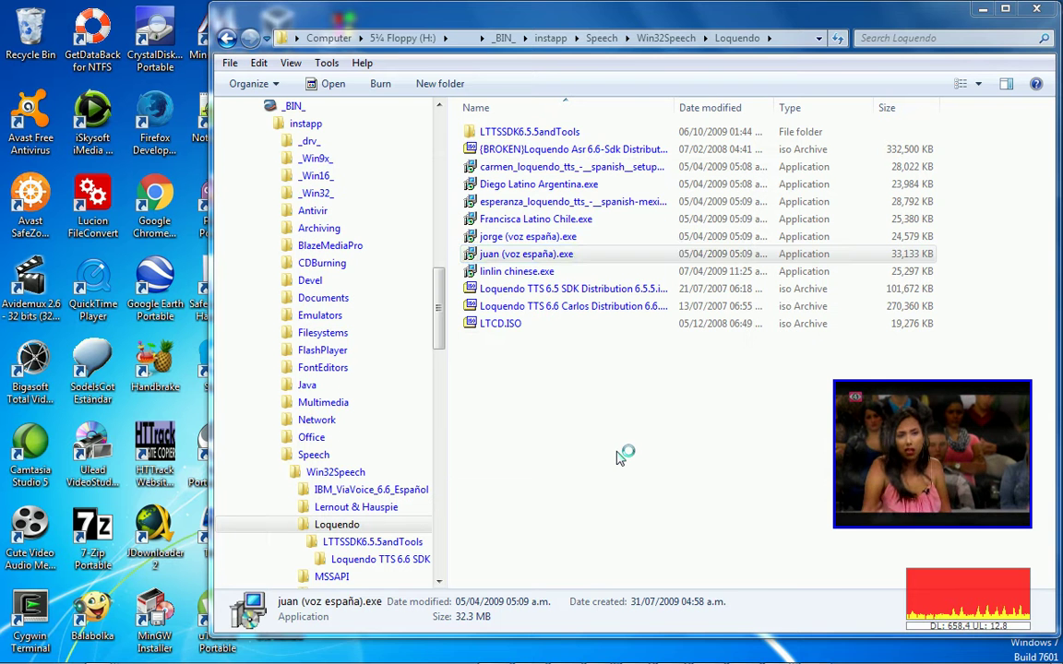
- Open the folder "Crack para las voces Loquendo (incluida la de Carlos)" within LTTSSDK6.5.5andTools, in the Loquendo TTS 6.6 SDK Distribution folder
key(Up)
key(Up)
key(Up)
key(Up)
key(Up)
key(Up)
key(Up)
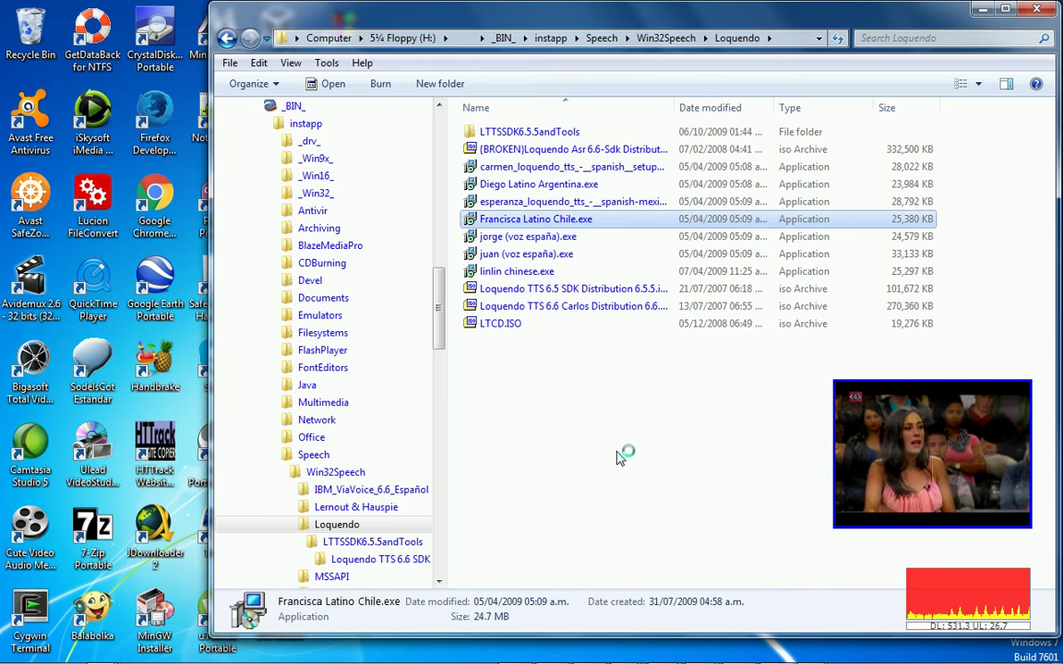
key(Return)
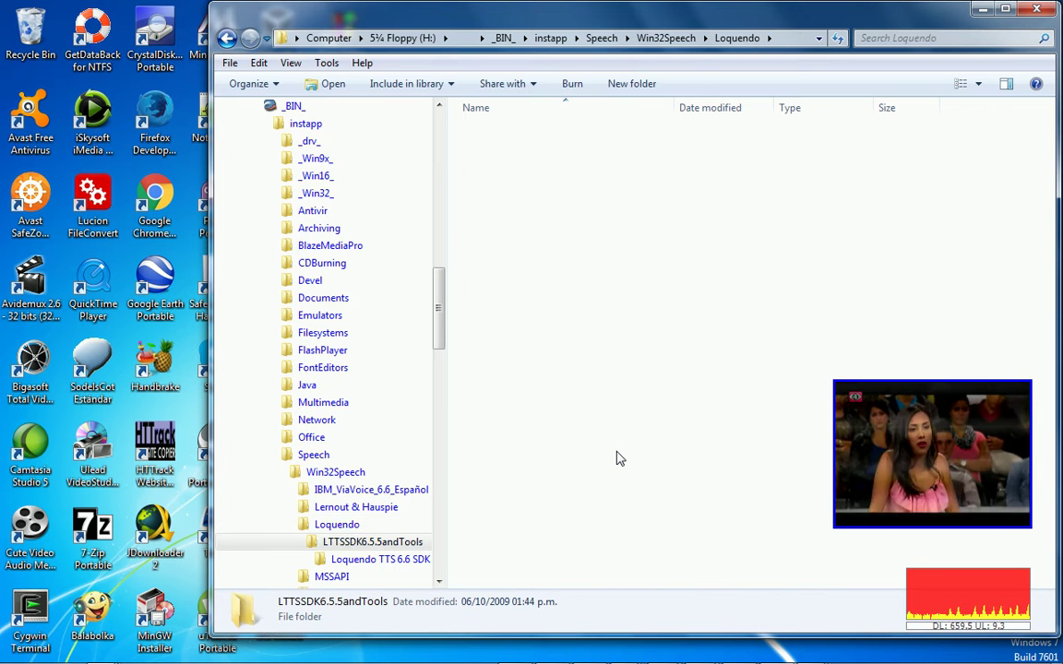
key(Return)
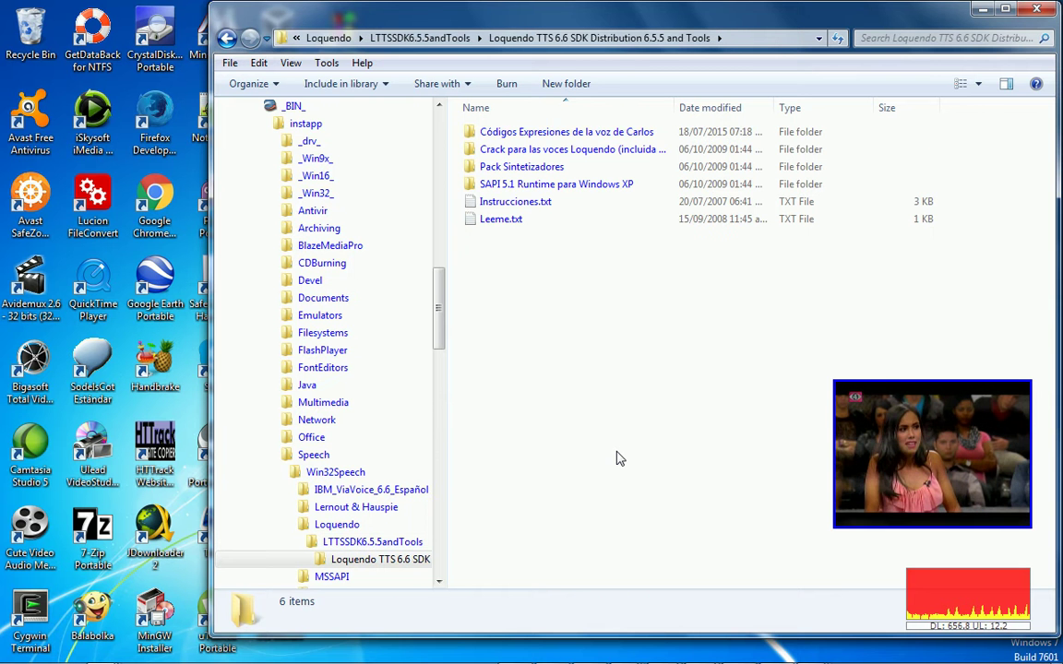
key(Down)
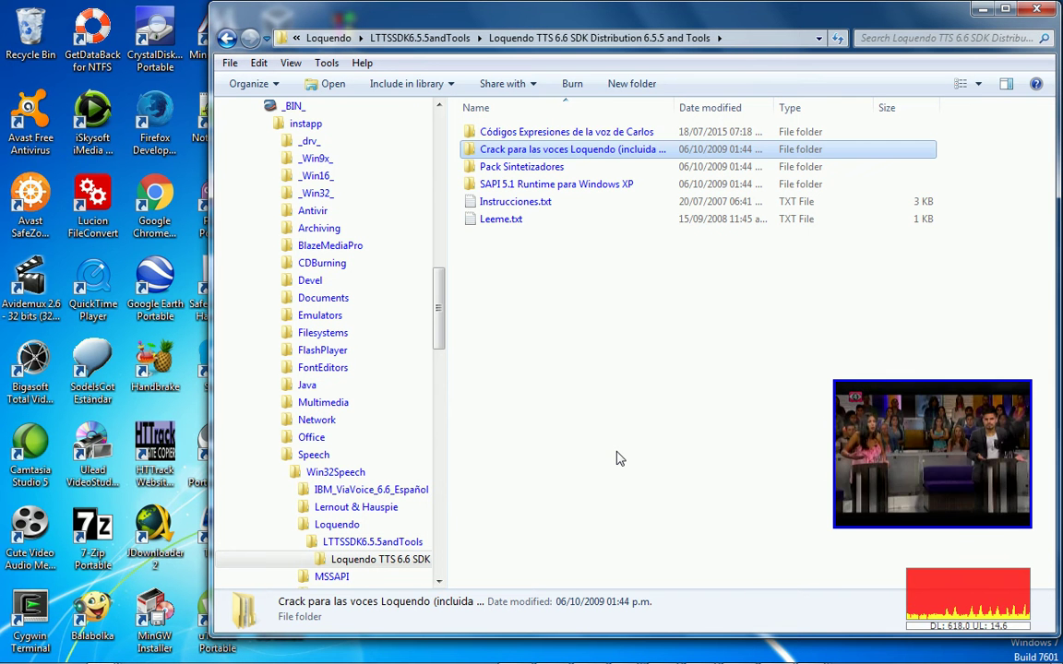
key(Return)
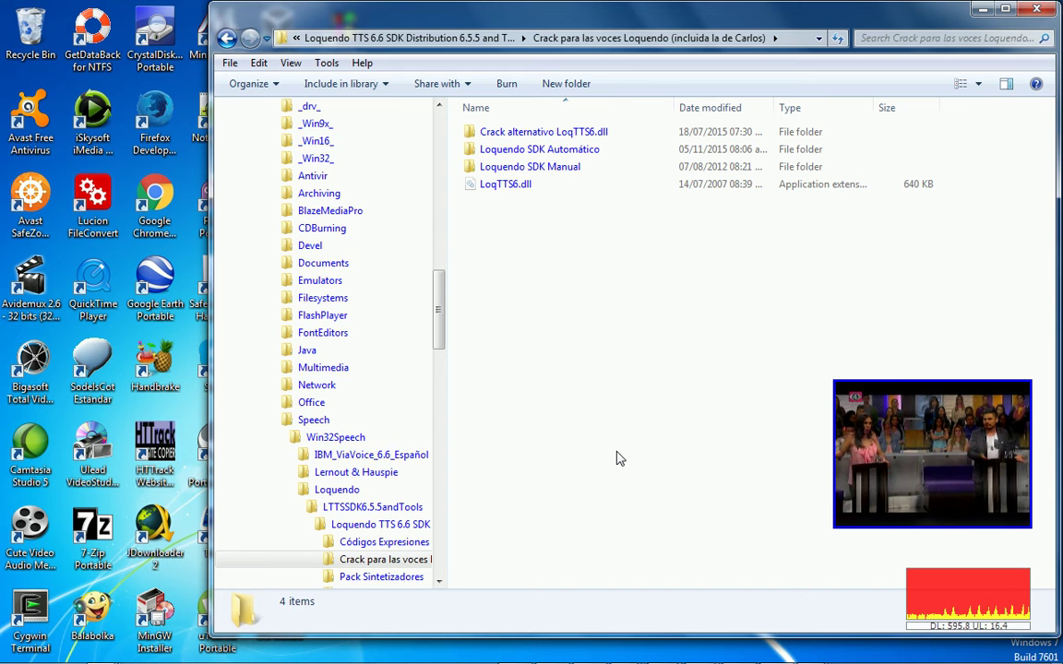
key(Down)
key(Return)
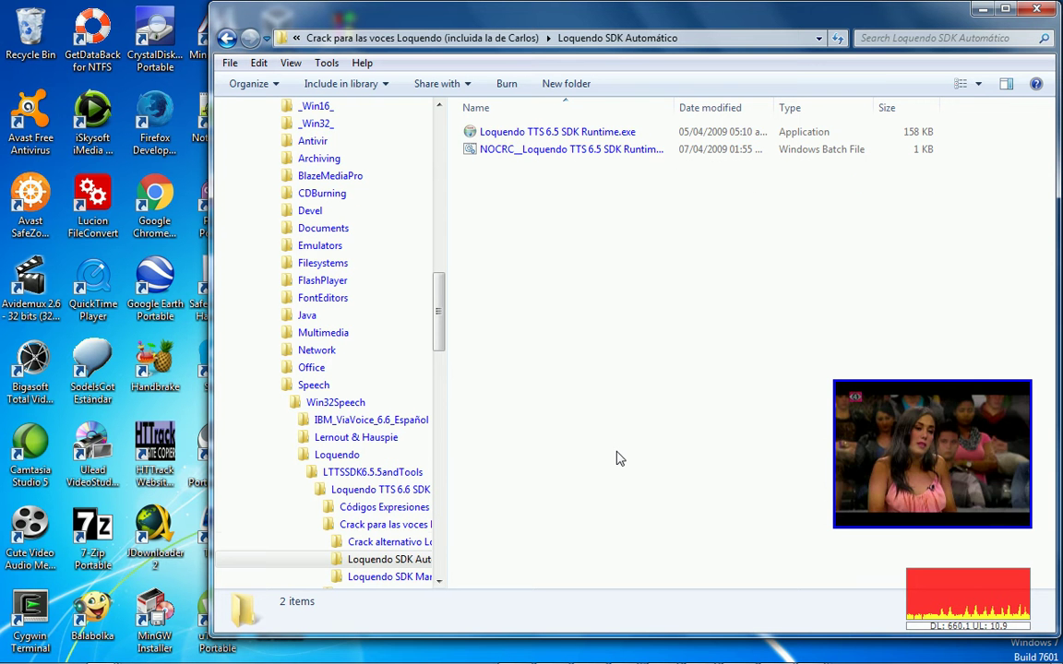
key(BackSpace)
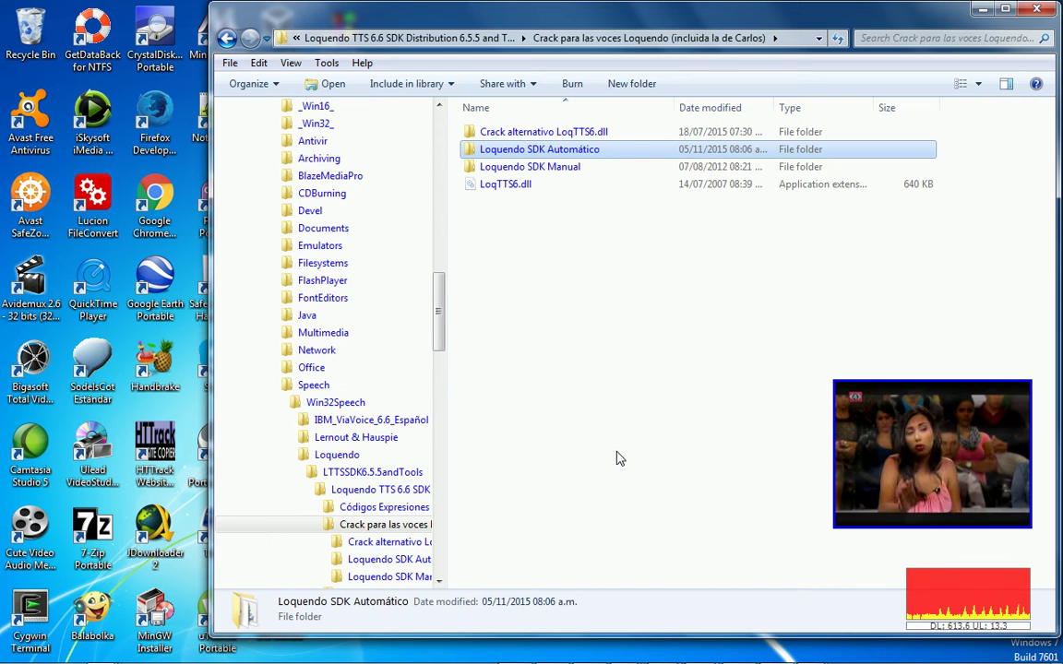
- Run Activador automático Loquendo v6.exe from the Crack alternativo LoqTTS6.dll folder, perform the activation and close the activator
key(Up)
key(Return)
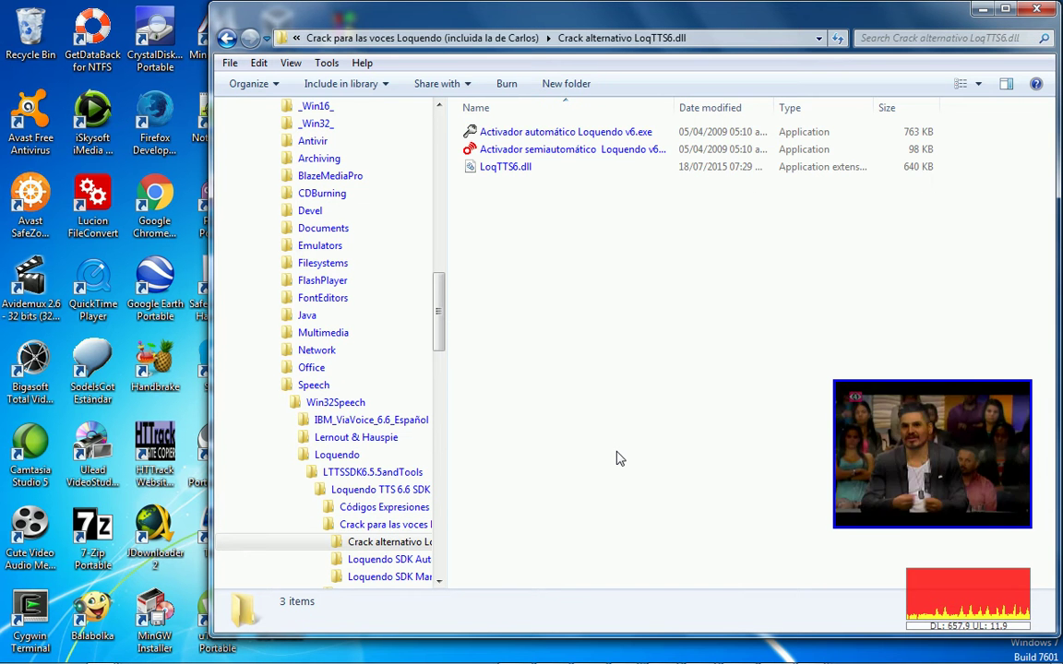
key(Down)
key(Up)
key(Return)
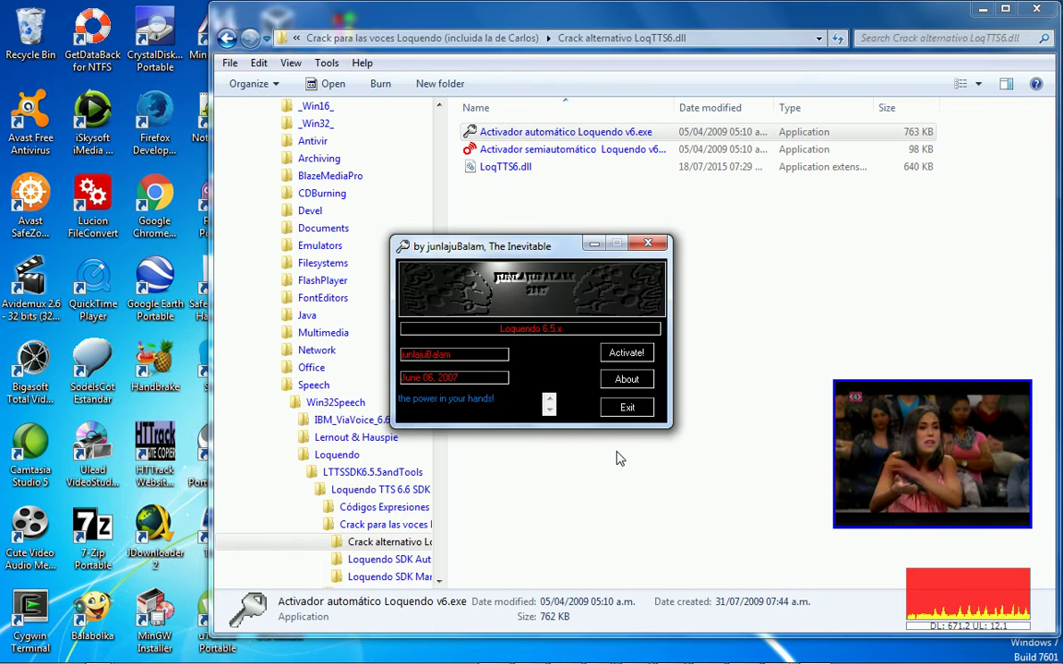
click(625, 354)
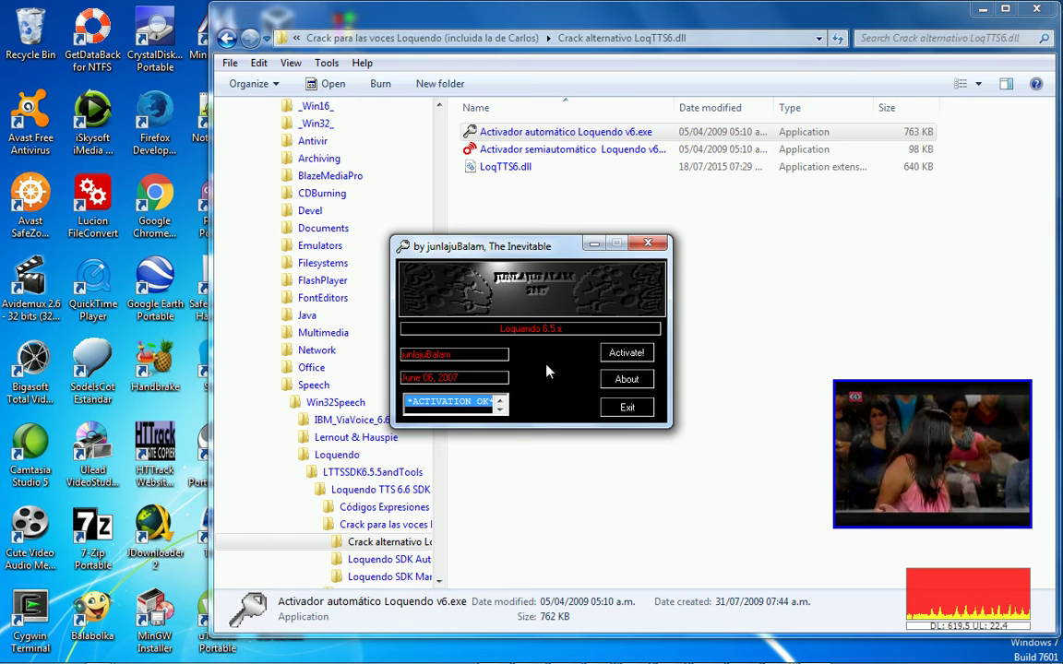
click(646, 245)
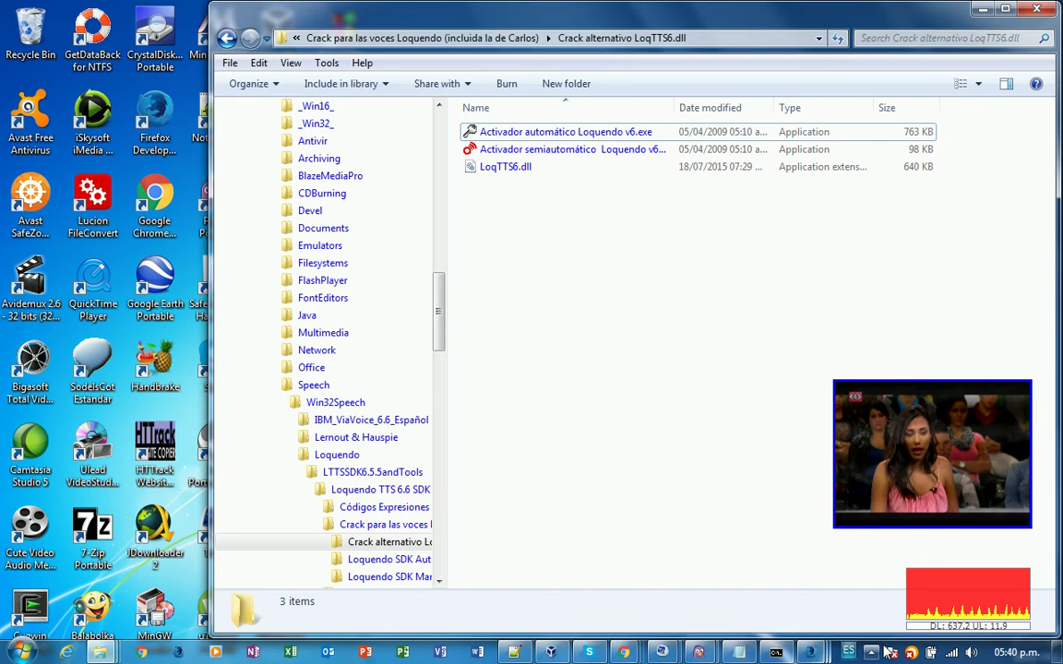
click(872, 653)
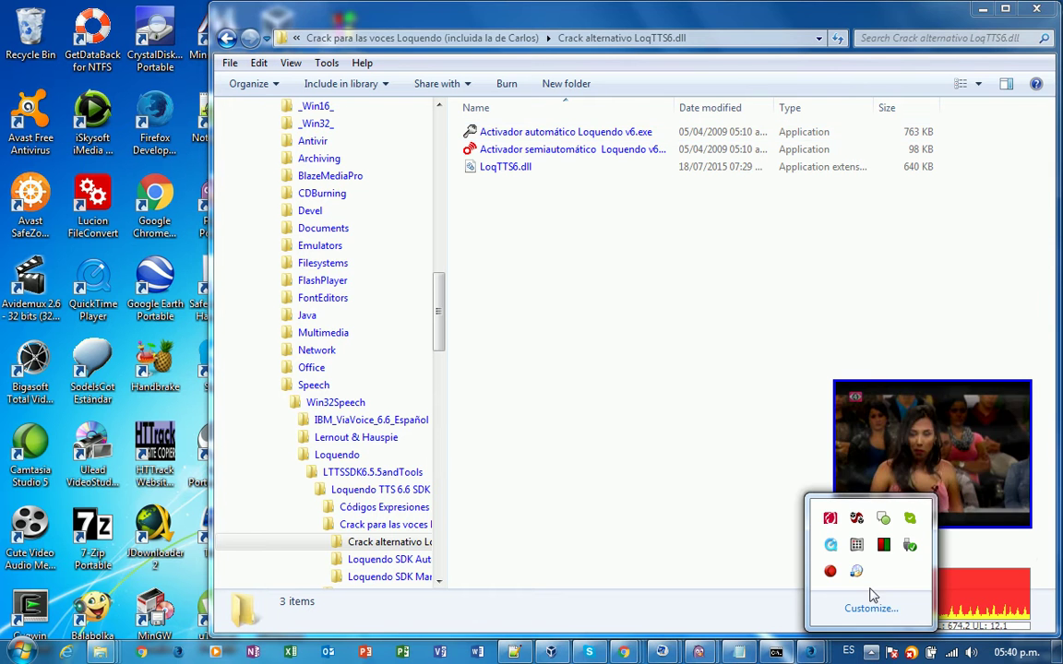
click(717, 500)
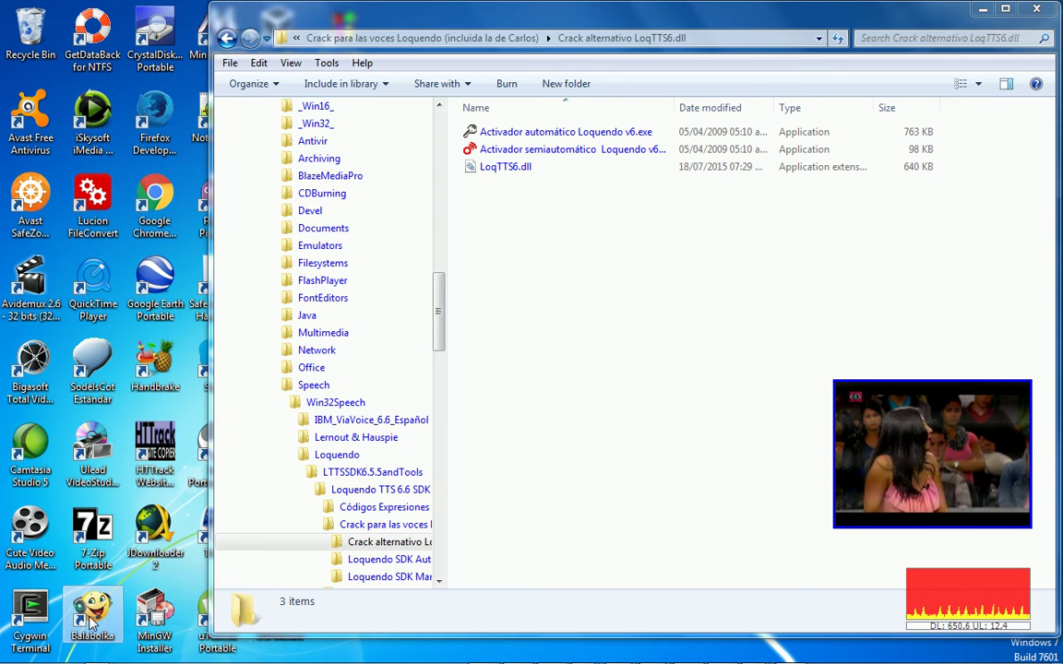
- Open Balabolka and choose Loquendo Jorge [Spanish (Spain, Traditional Sort)] as the SAPI 5 voice
double_click(92, 620)
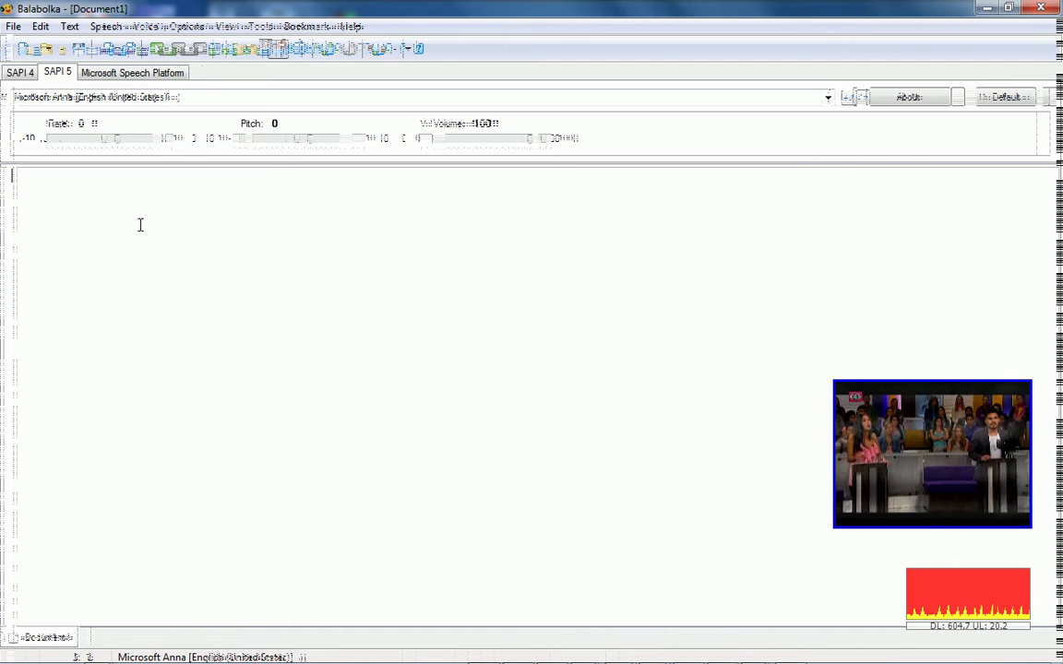
click(398, 99)
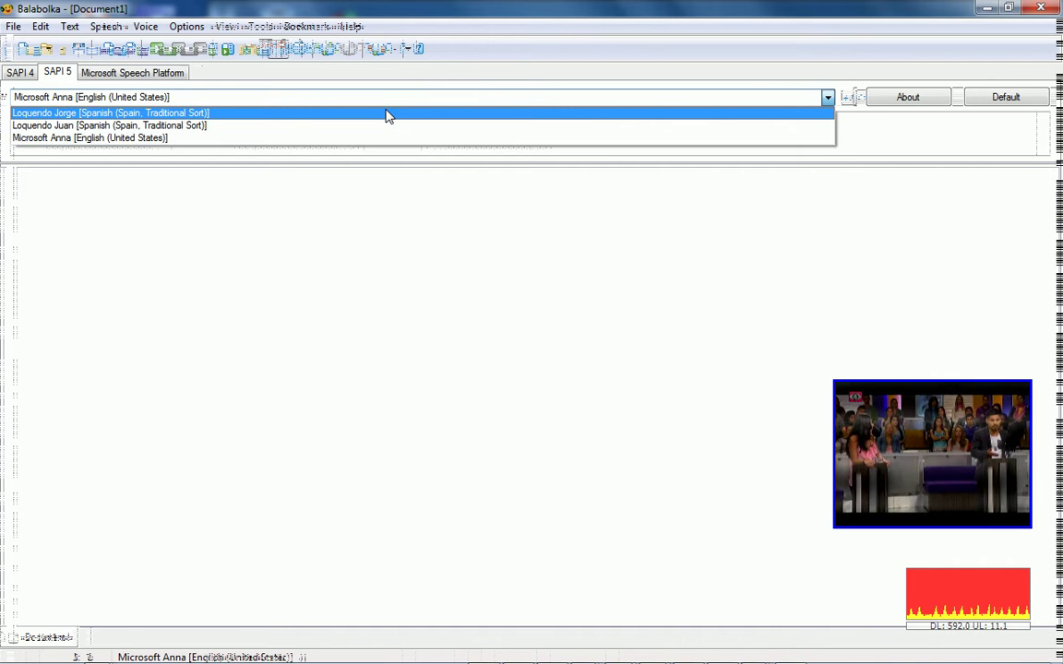
click(388, 114)
- Enter the text "Jorge" in the empty document and have it read aloud
click(374, 249)
text(J)
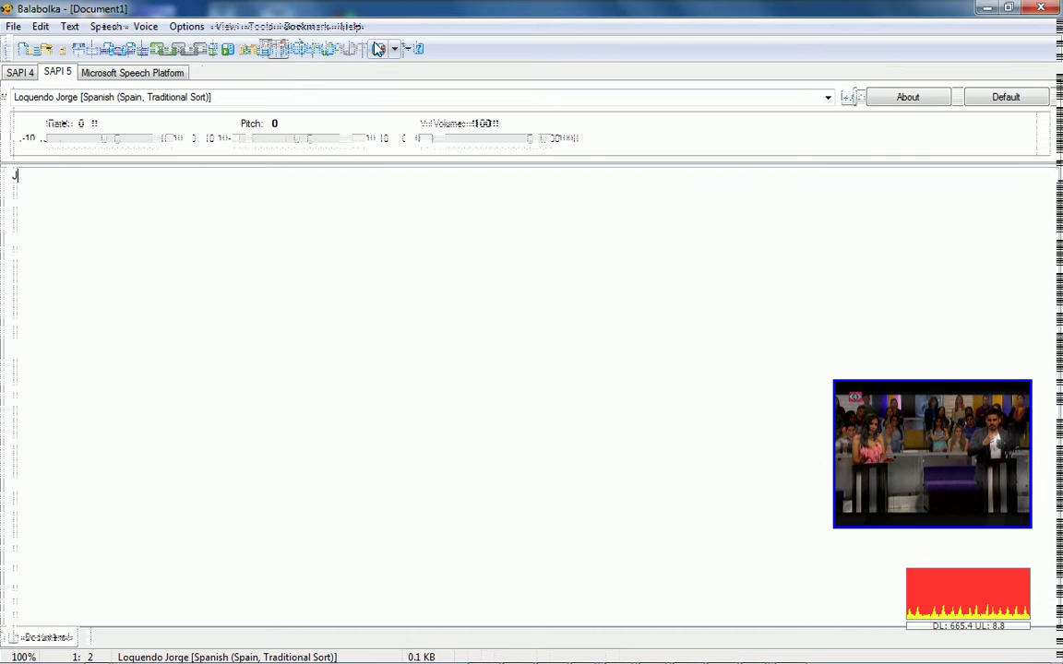
text(orge)
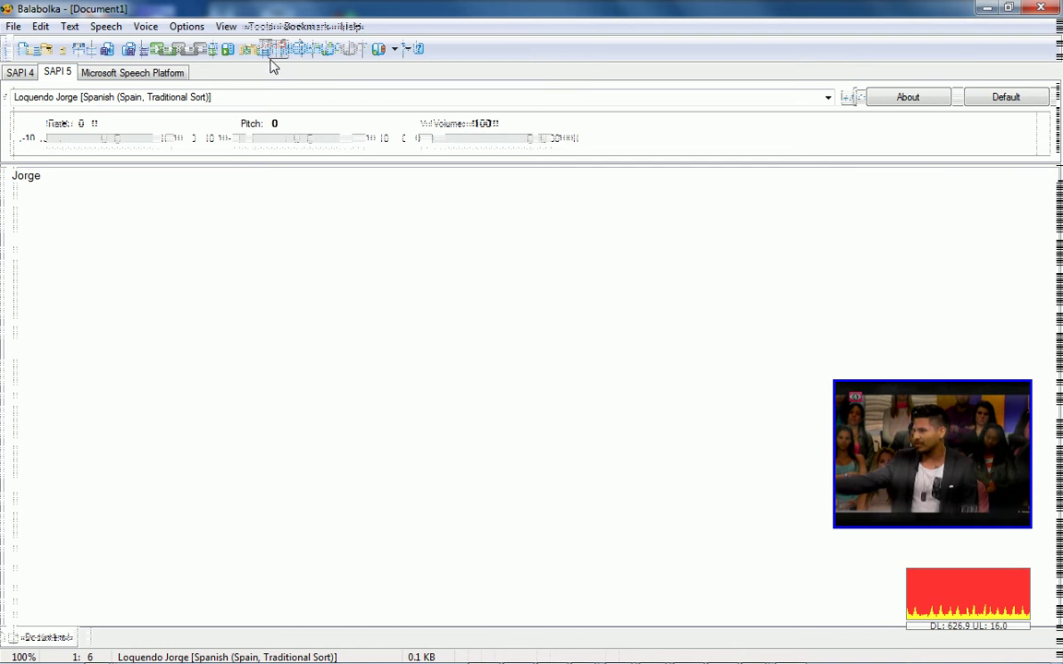
click(98, 27)
click(138, 45)
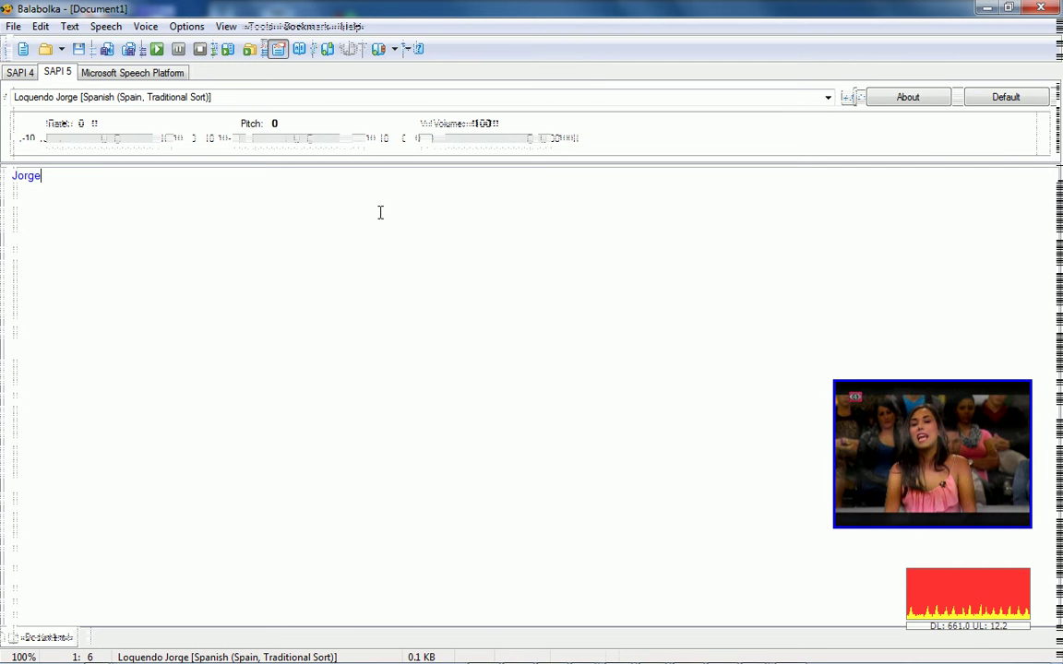
- Minimize Balabolka and exit it without saving the changes to Document1
click(988, 8)
key(alt+Tab)
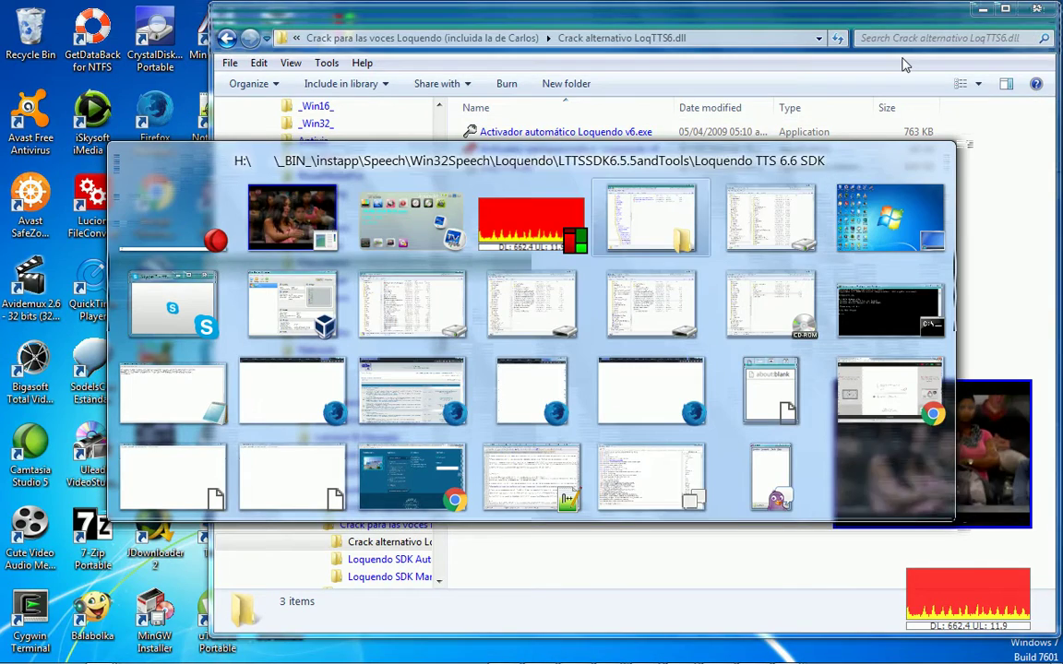
key(Tab)
key(Tab)
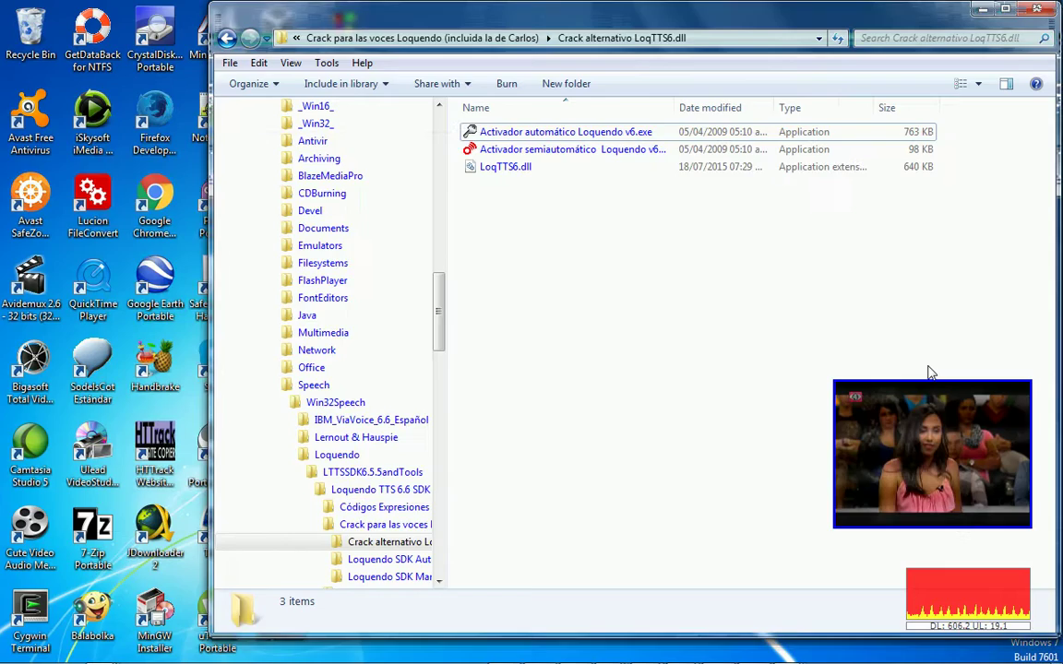
right_click(881, 652)
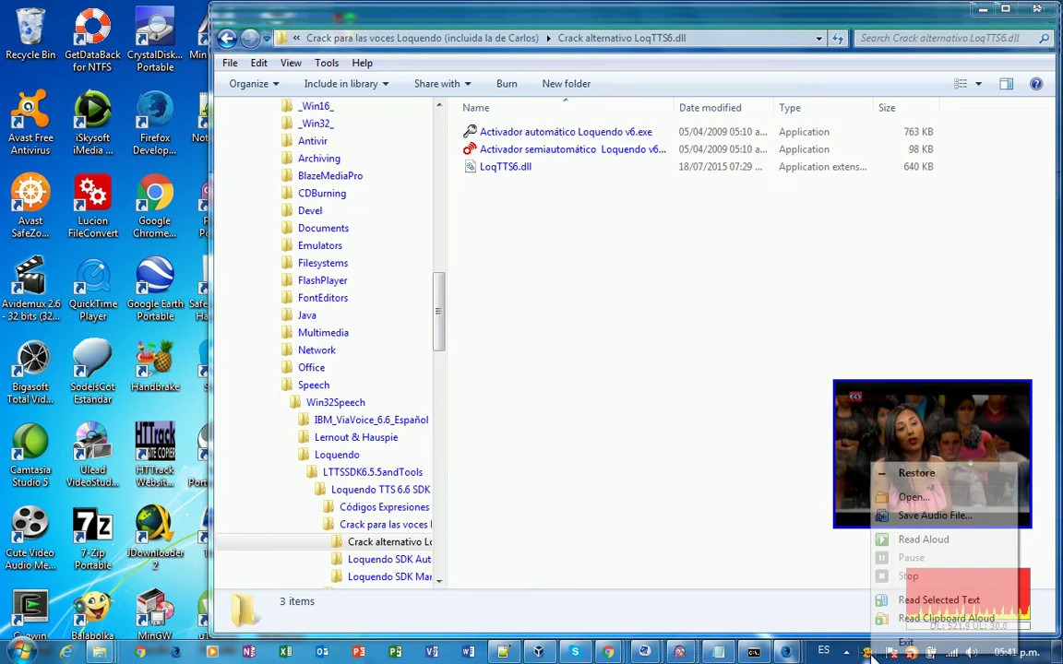
click(901, 642)
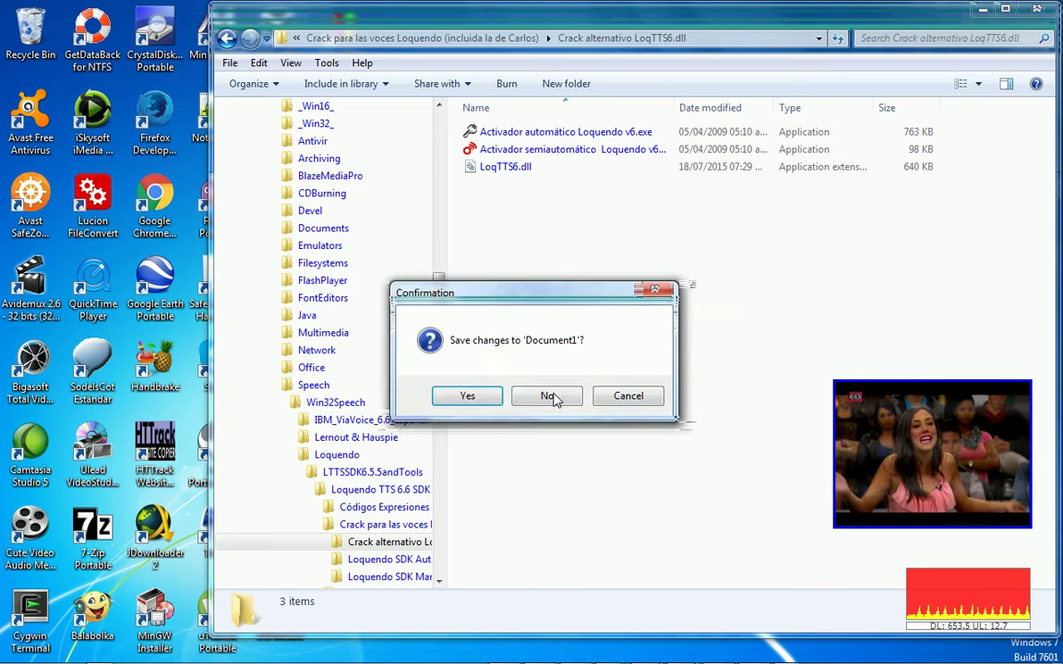
click(551, 397)
- Go back up the folder tree to the LTTSSDK6.5.5andTools folder
key(BackSpace)
key(BackSpace)
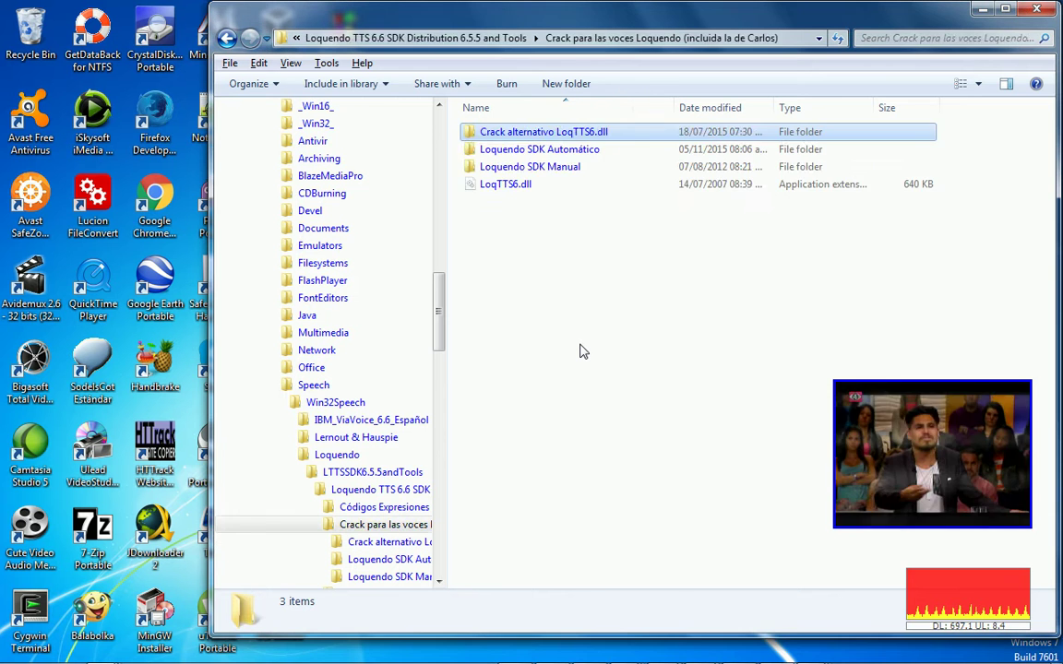
key(BackSpace)
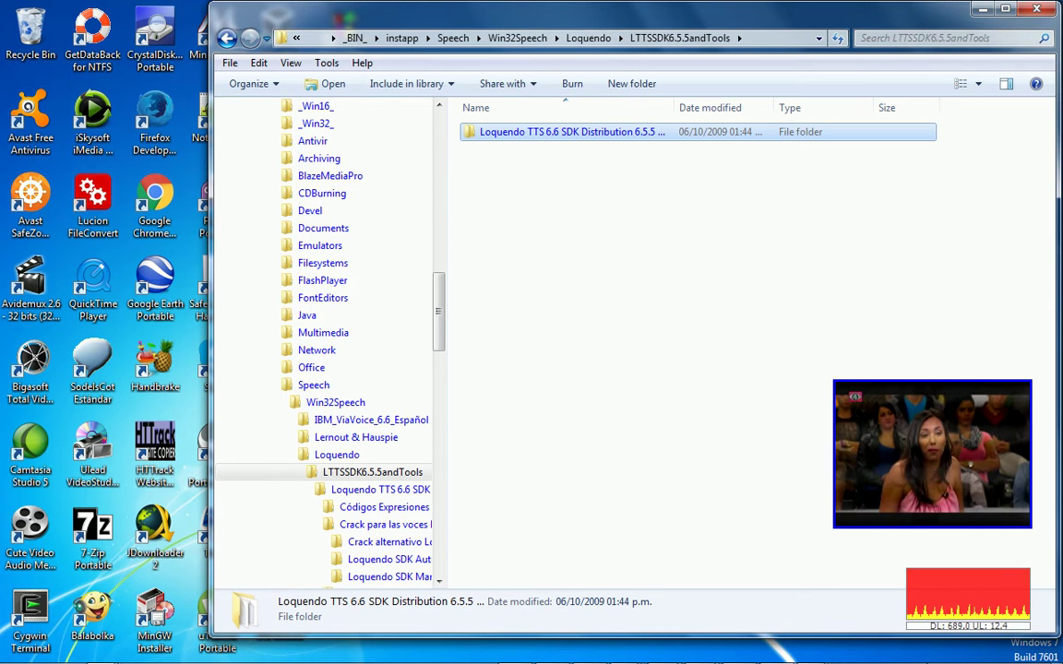
click(871, 652)
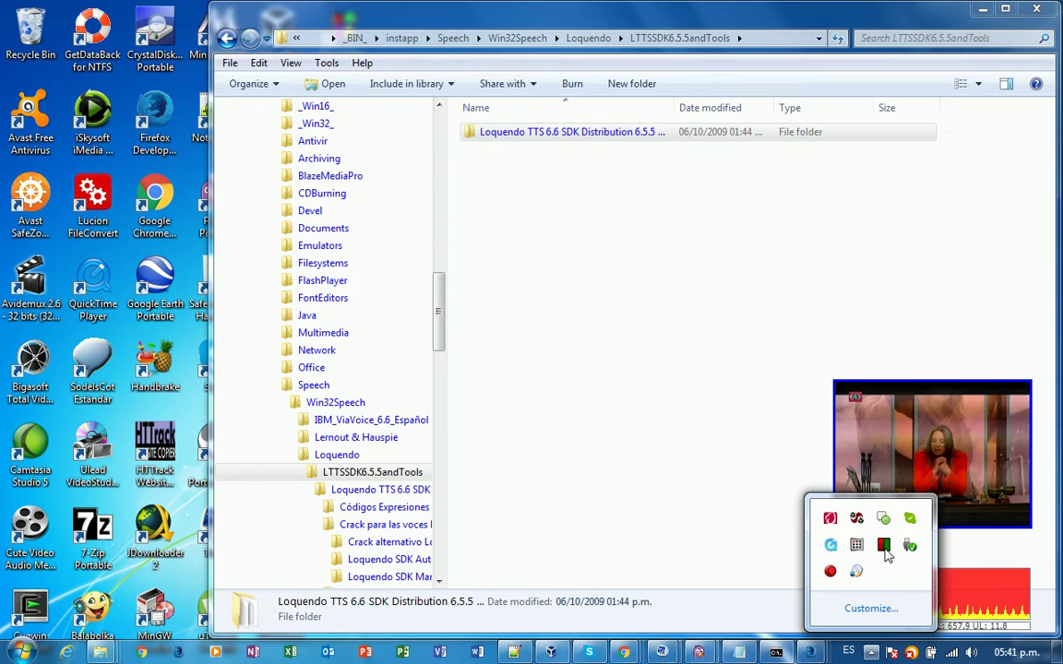
click(830, 572)
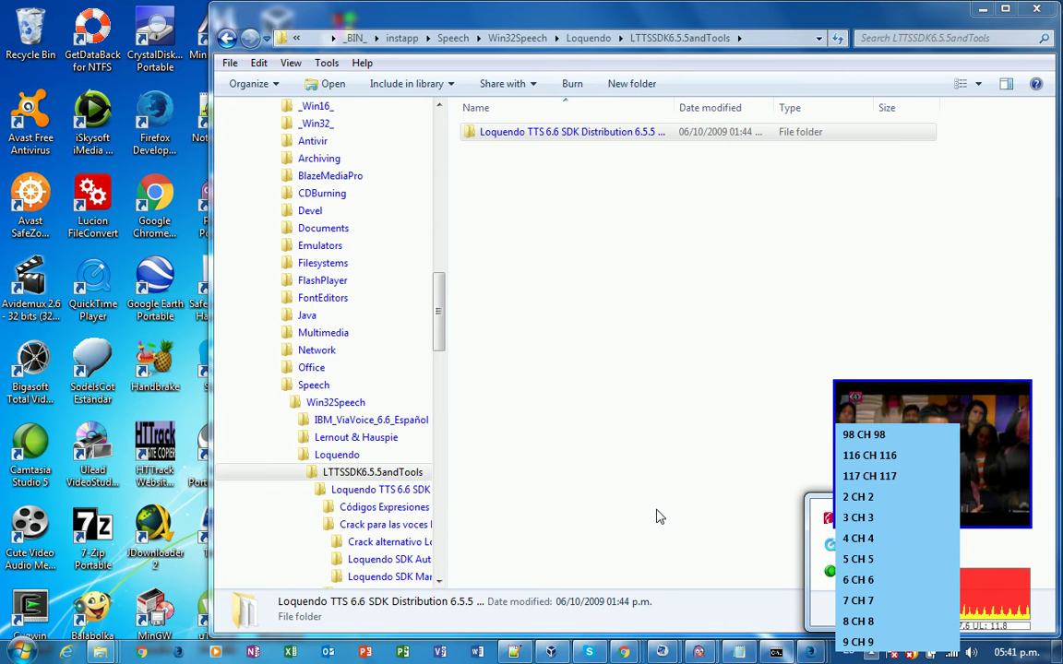
- Move the TV window upward, inspect which image is mounted in MagicDisc's virtual drive, and view MagicDisc's About information
key(Escape)
drag(881, 425, 888, 274)
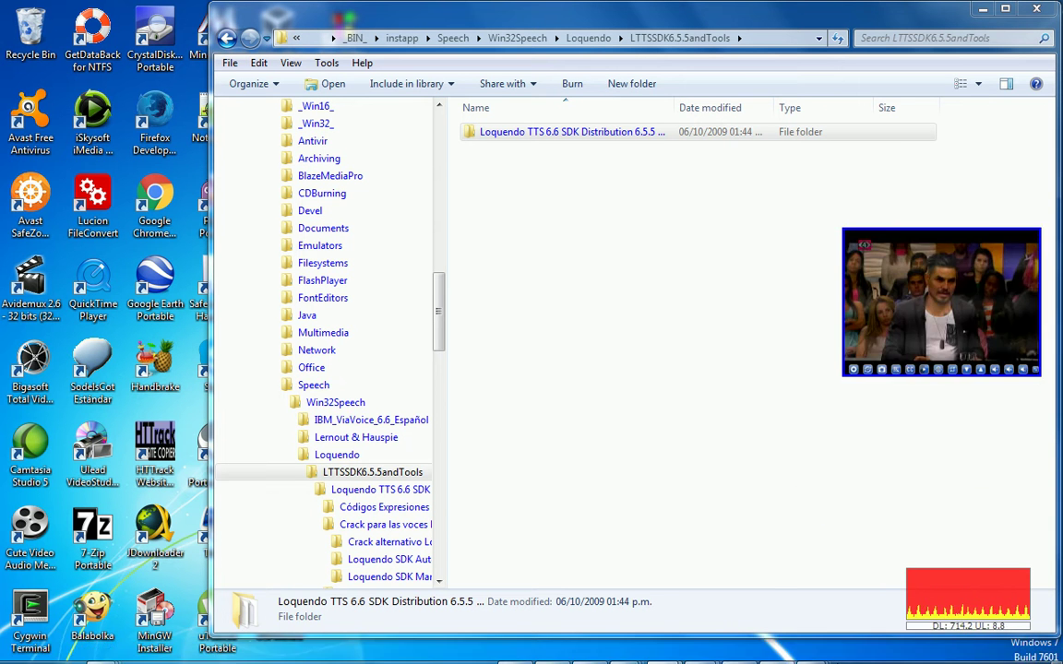
click(870, 652)
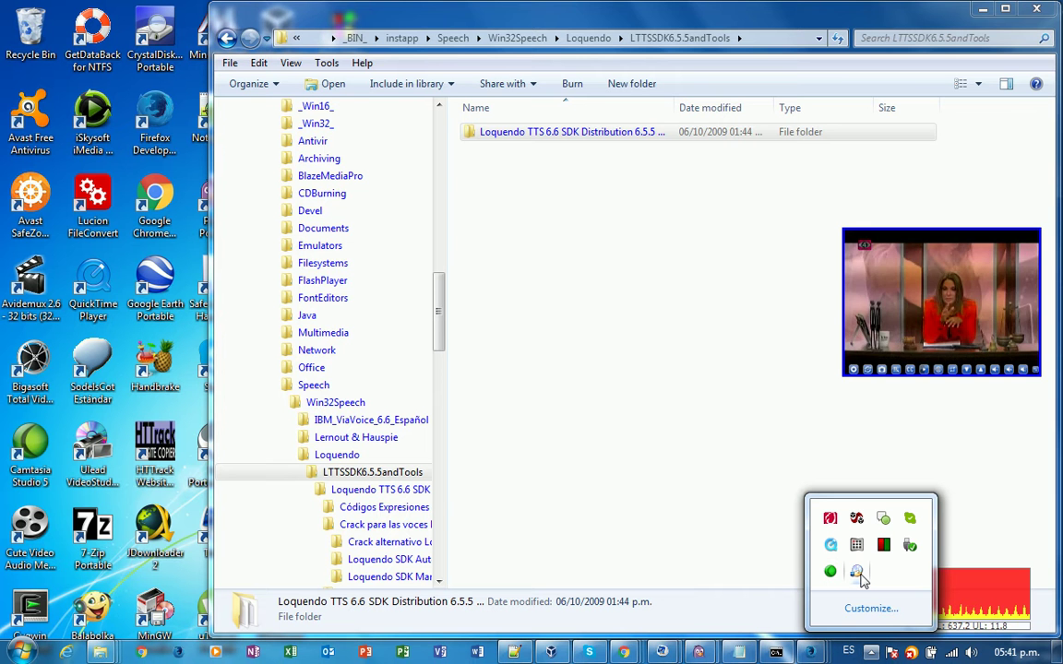
right_click(858, 573)
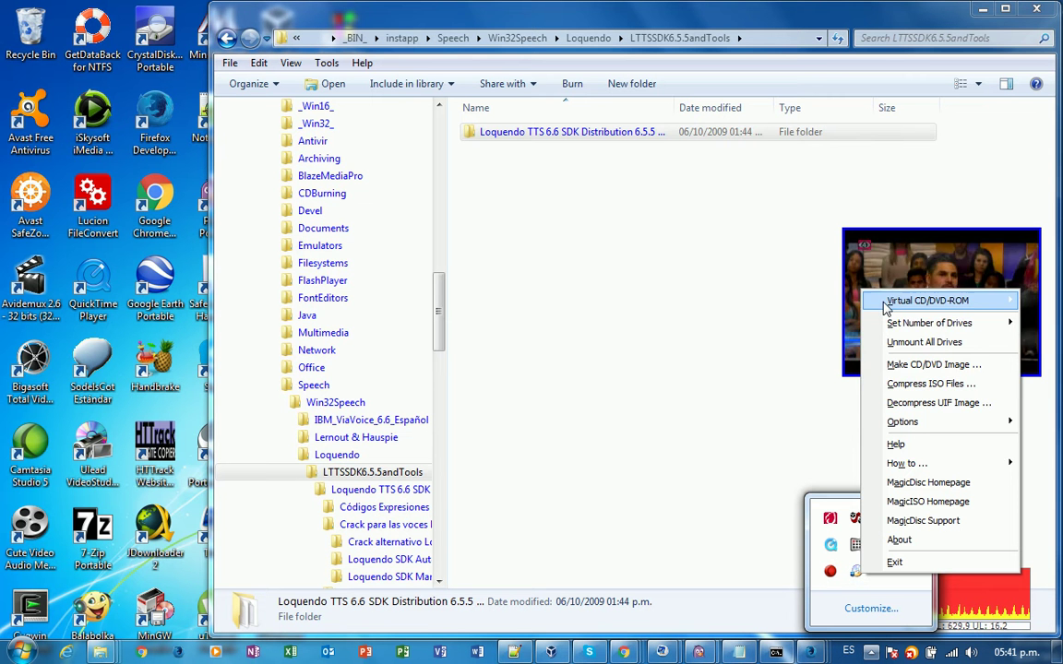
mouse_move(885, 305)
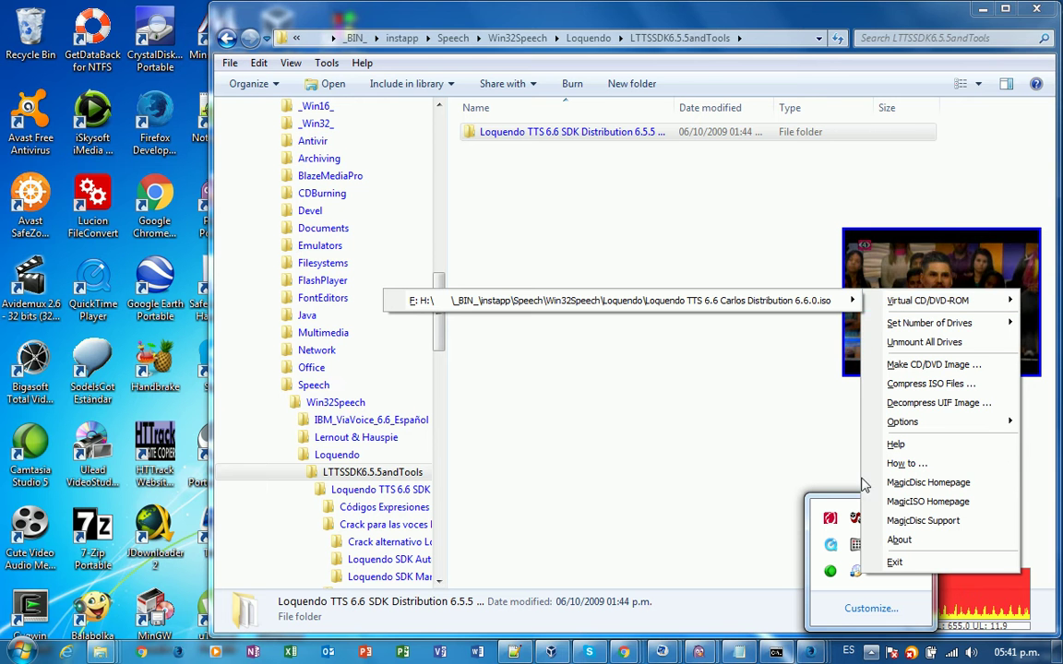
click(783, 463)
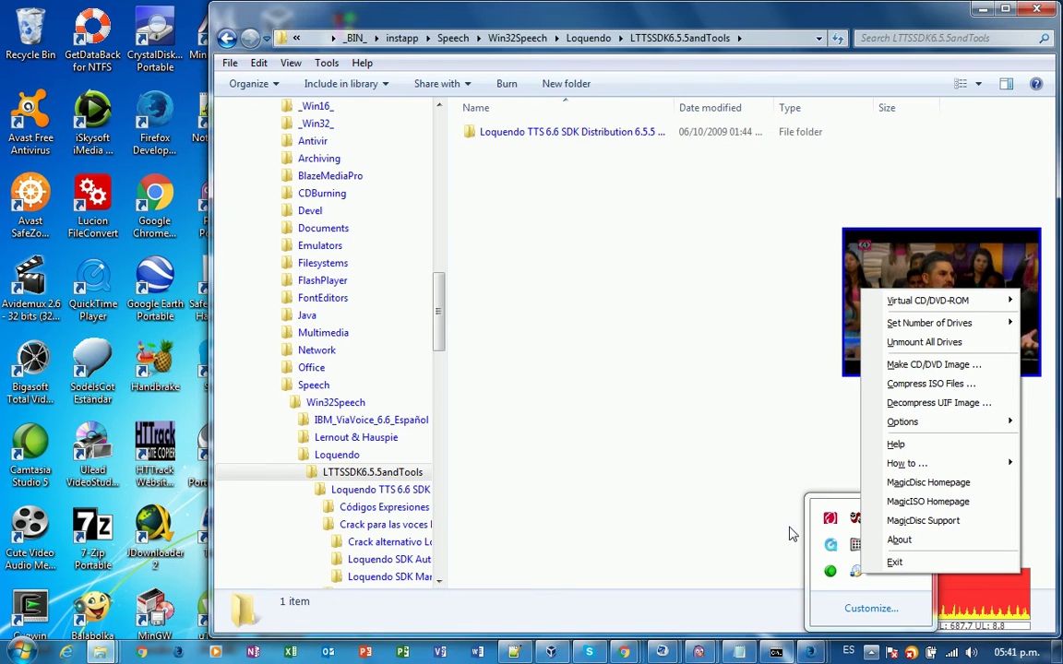
click(899, 540)
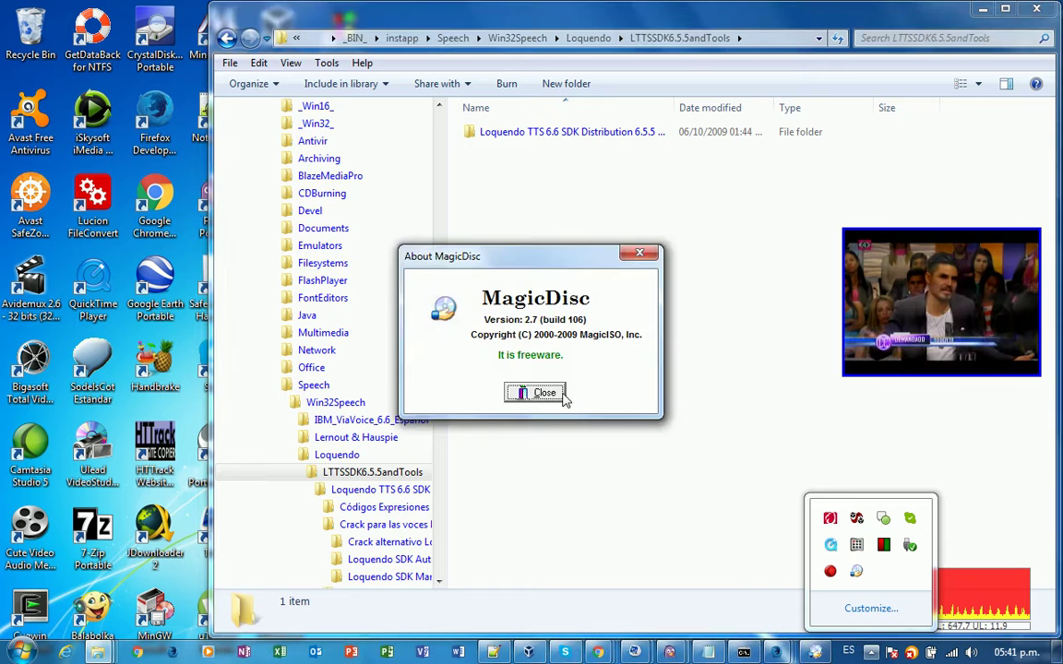
click(526, 392)
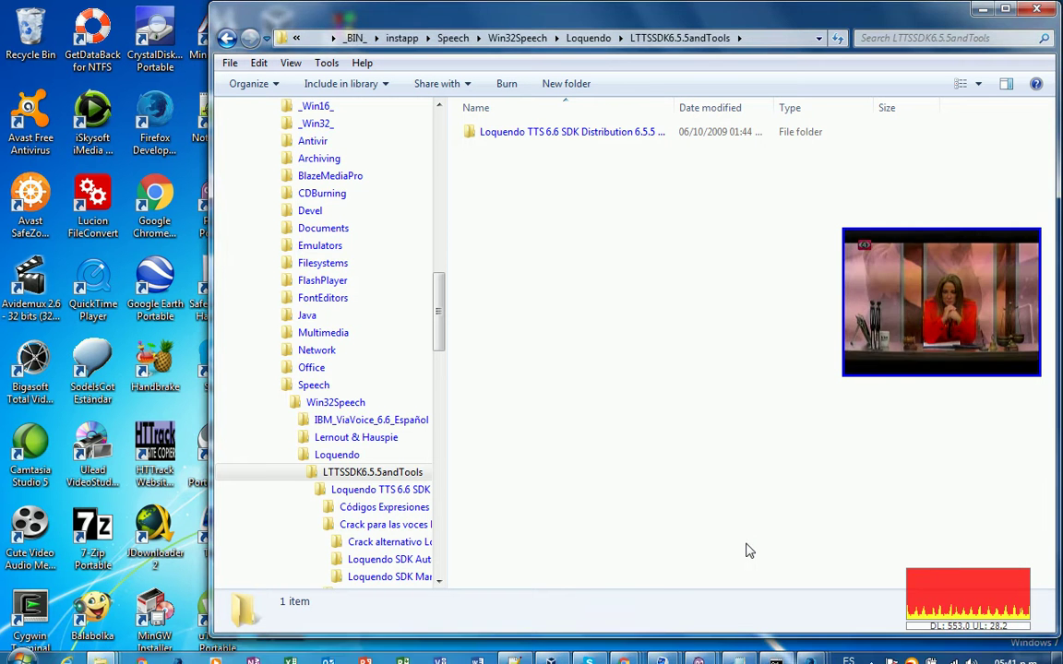
- Switch to the Explorer window showing the Loquendo disc in DVD drive F: and open its Windows folder
key(alt+Tab)
key(alt+Tab)
key(alt+Tab)
key(alt+shift+Tab)
key(alt+shift+Tab)
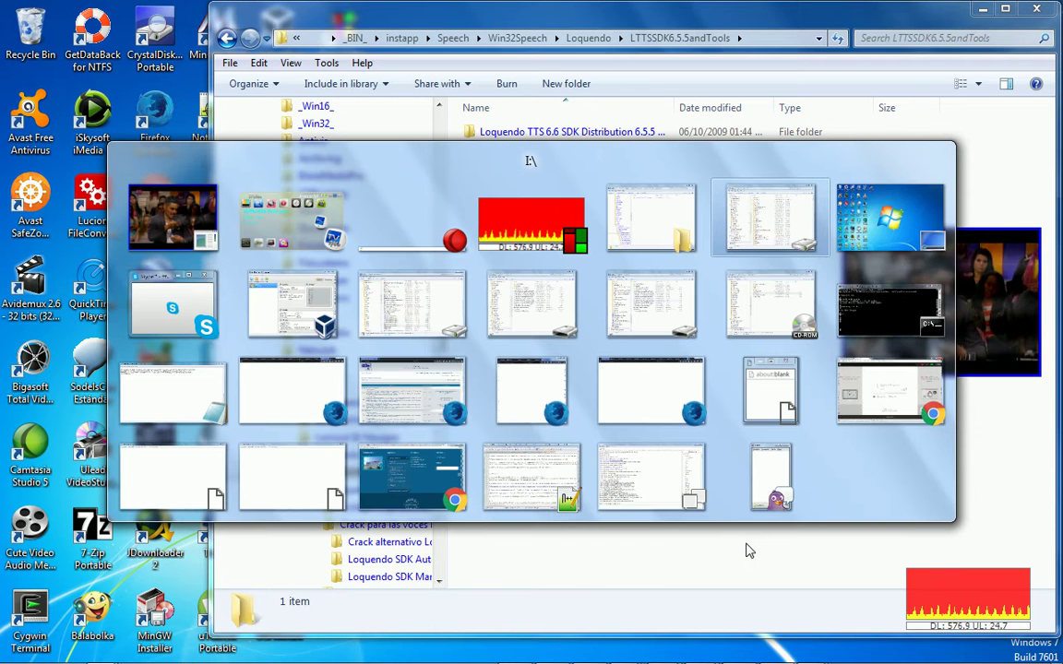
key(alt+Tab)
key(alt+Tab)
key(alt+Tab)
key(alt+Tab)
key(alt+Tab)
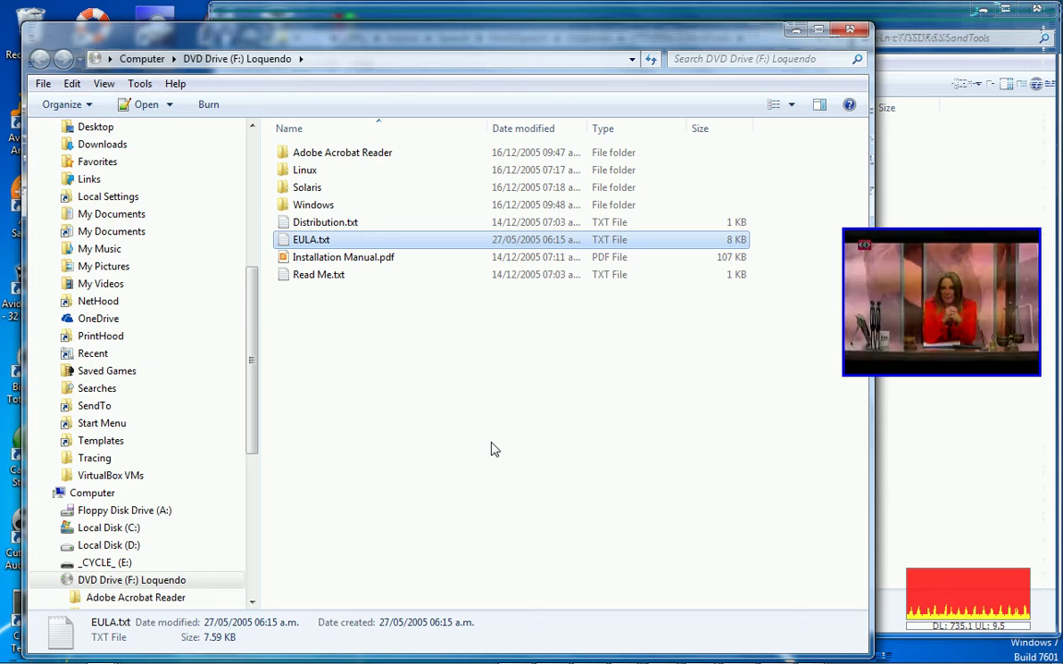
key(Up)
key(Up)
key(Return)
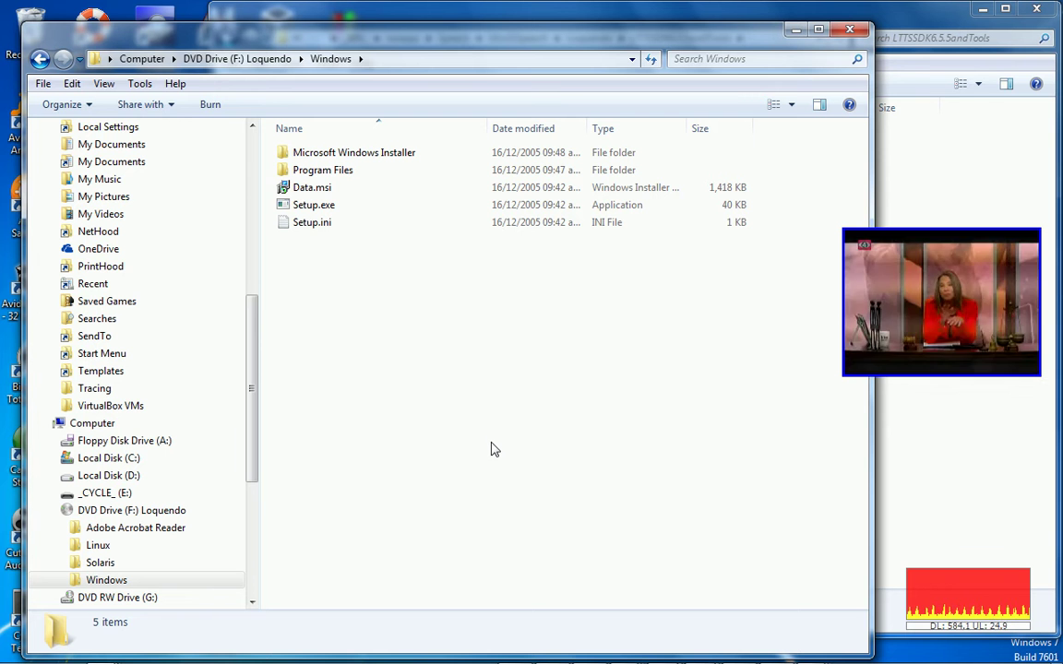
- Run Setup.exe for Loquendo TTS Carlos 6.6.0, continue past the welcome page and move the setup window clear of the file list
key(Down)
key(Down)
key(Down)
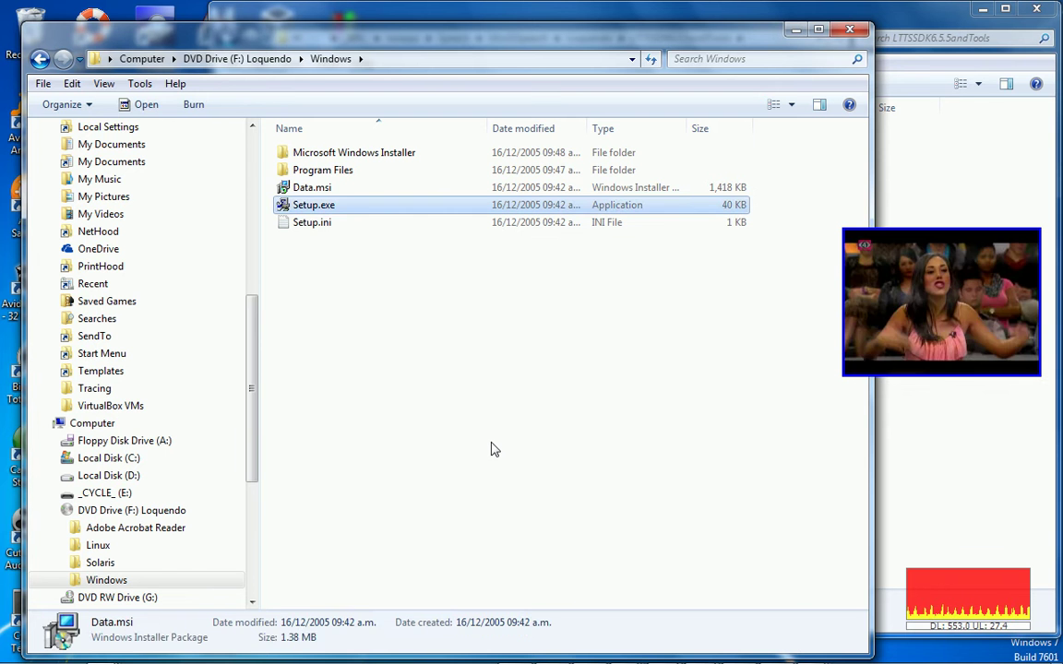
key(Return)
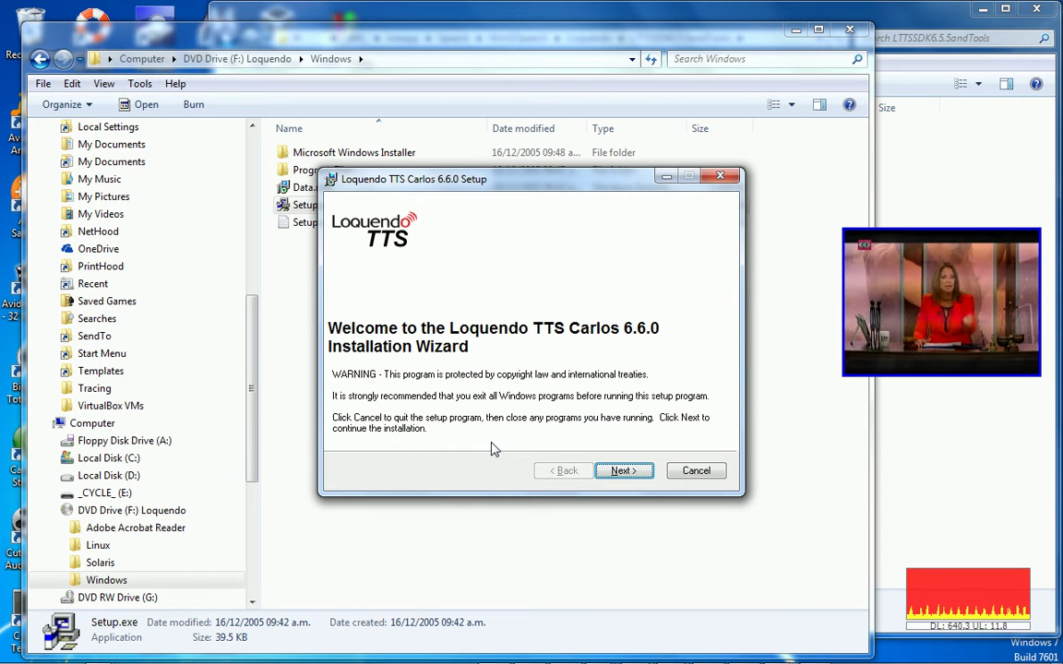
click(623, 472)
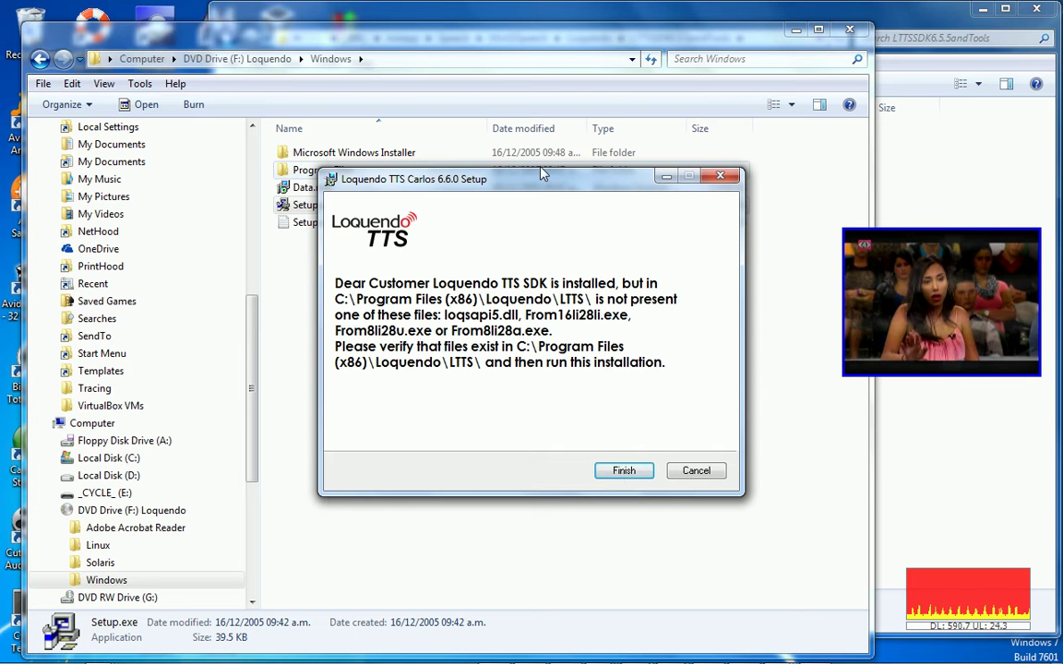
drag(548, 191, 598, 291)
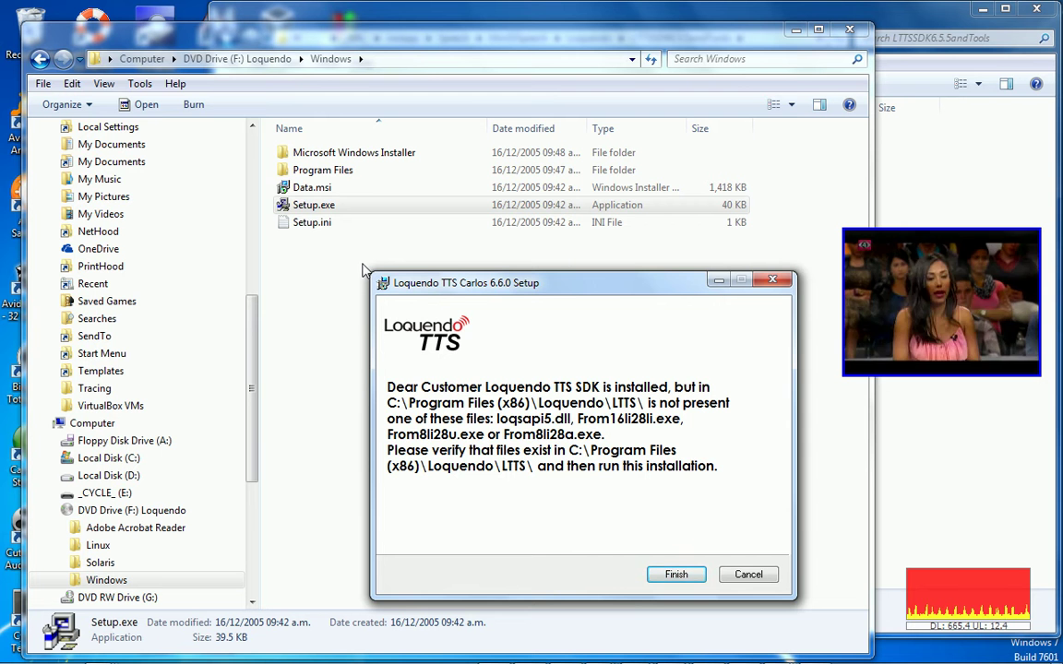
- Return to the LTTSSDK6.5.5andTools window and open Crack para las voces Loquendo (incluida la de Carlos) inside the SDK distribution folder
key(alt+Tab)
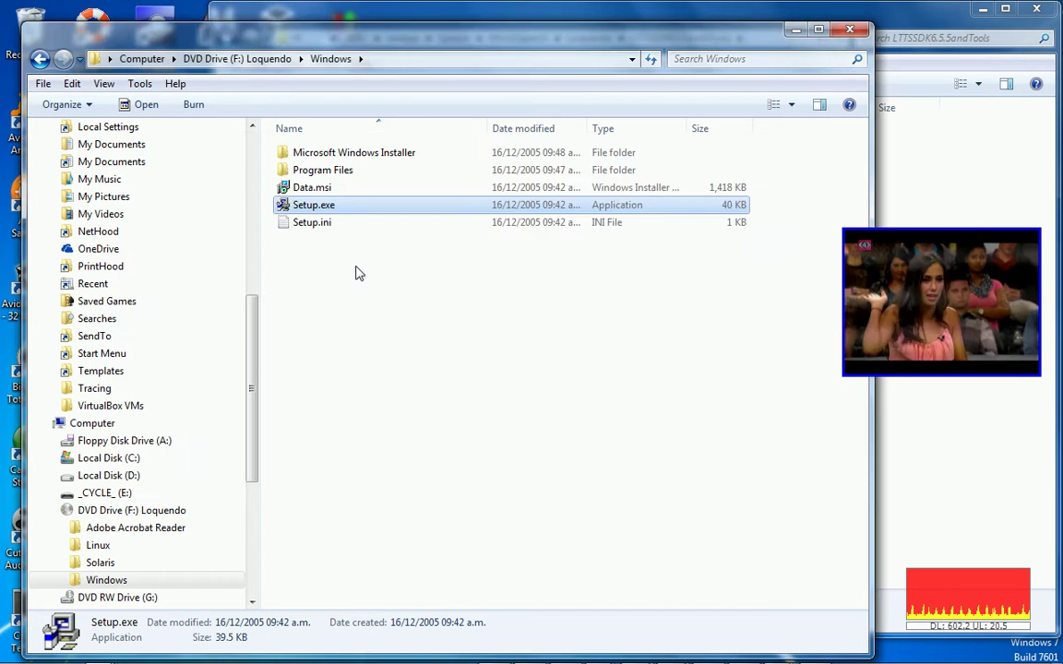
key(alt+shift+Tab)
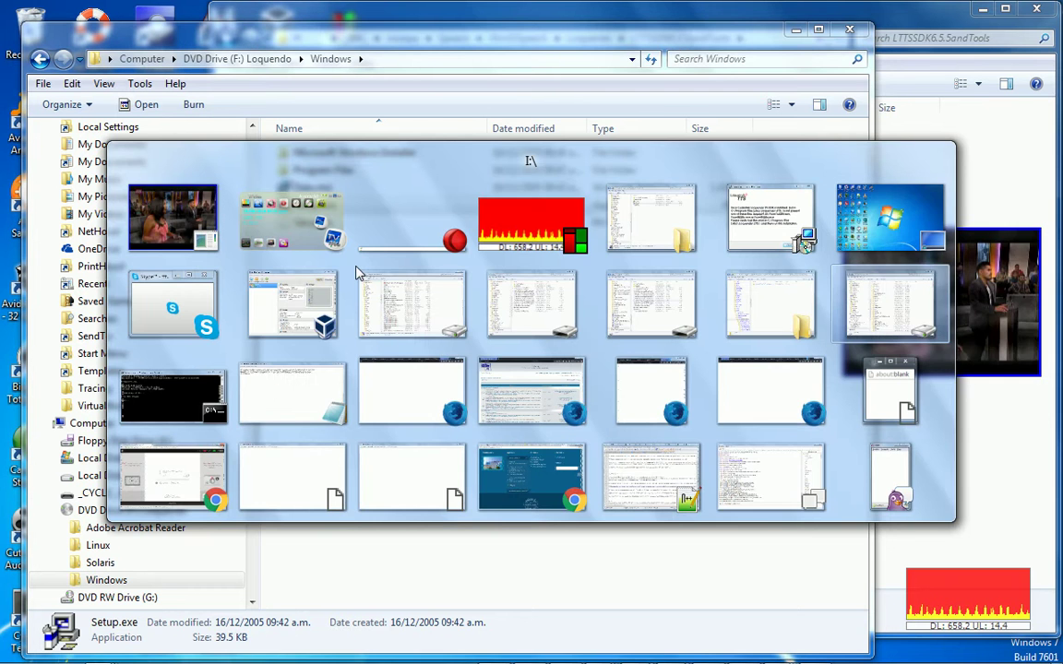
key(shift+Tab)
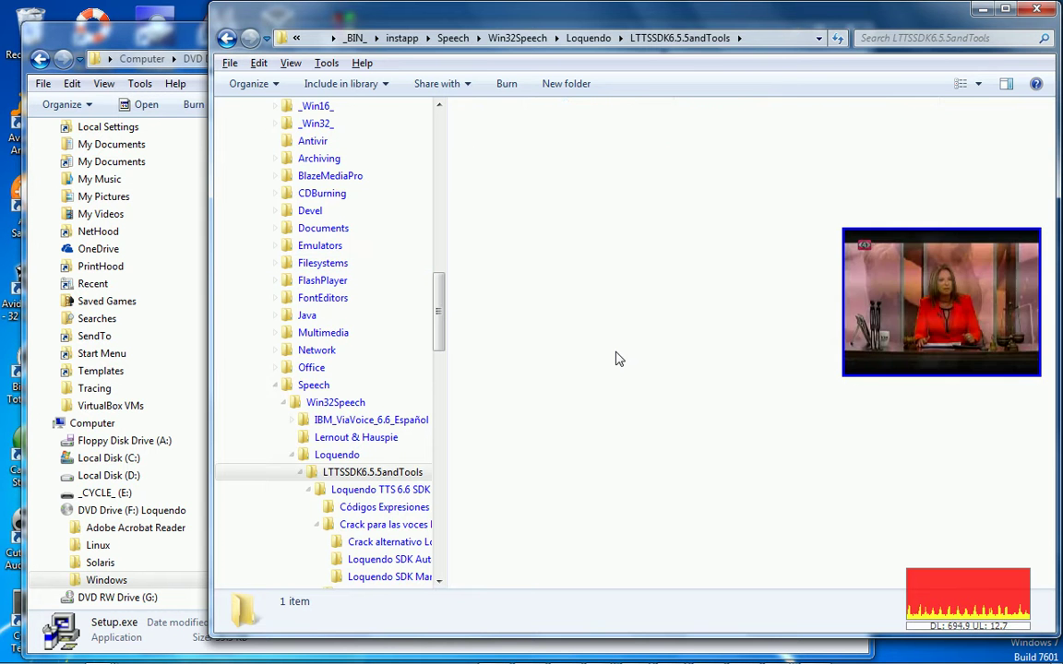
key(Return)
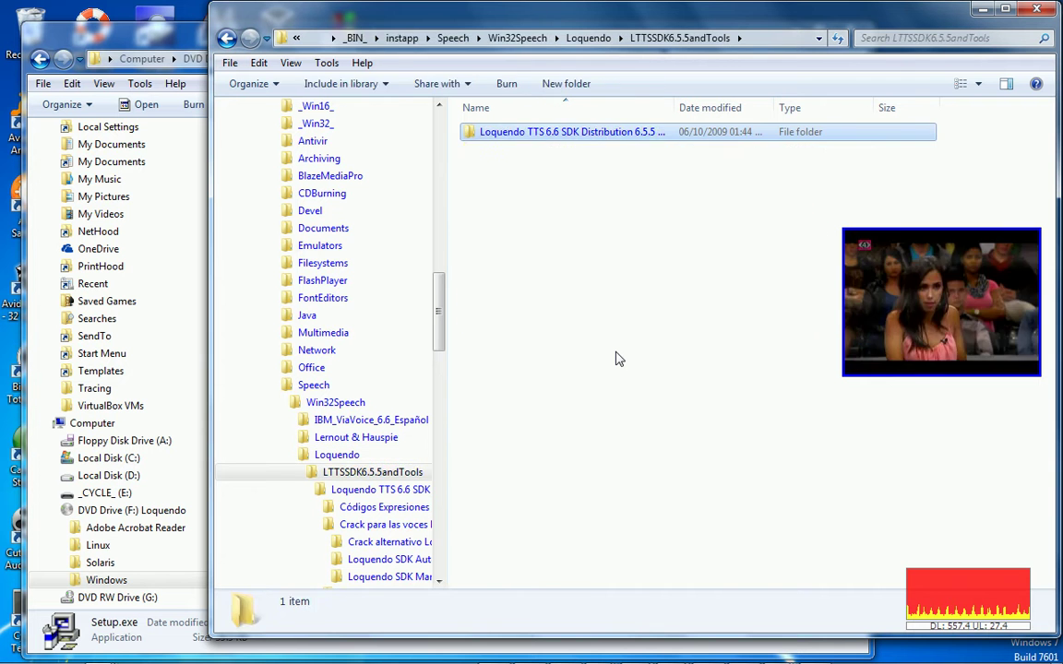
key(Return)
key(Down)
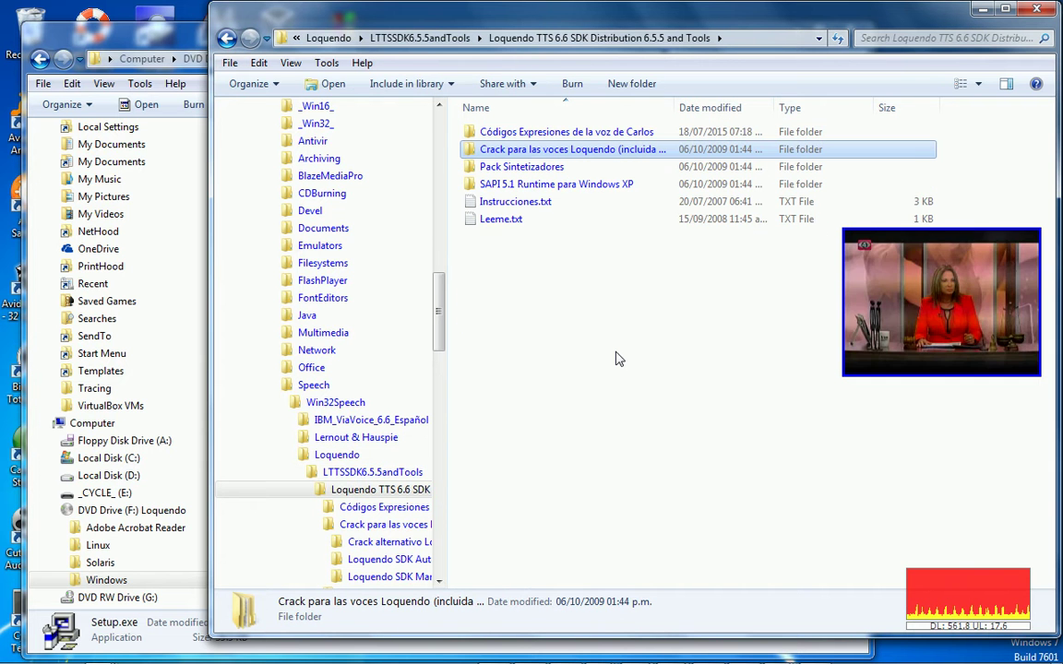
key(Return)
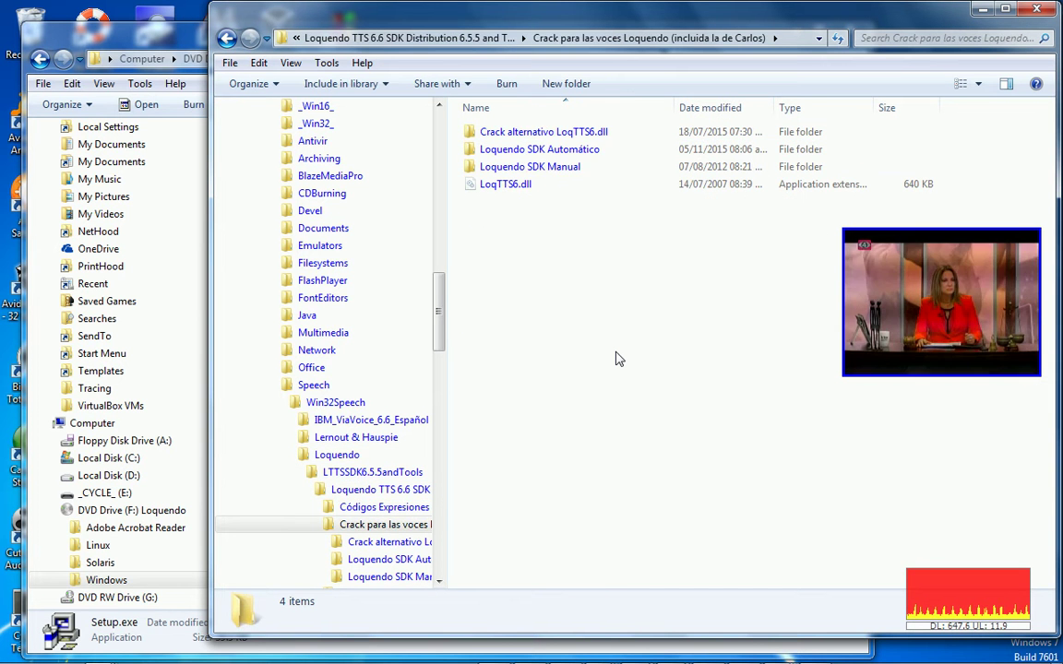
- Open the Loquendo SDK Manual folder, examine the files it holds and return to its parent folder
key(Down)
key(Down)
key(Return)
key(Down)
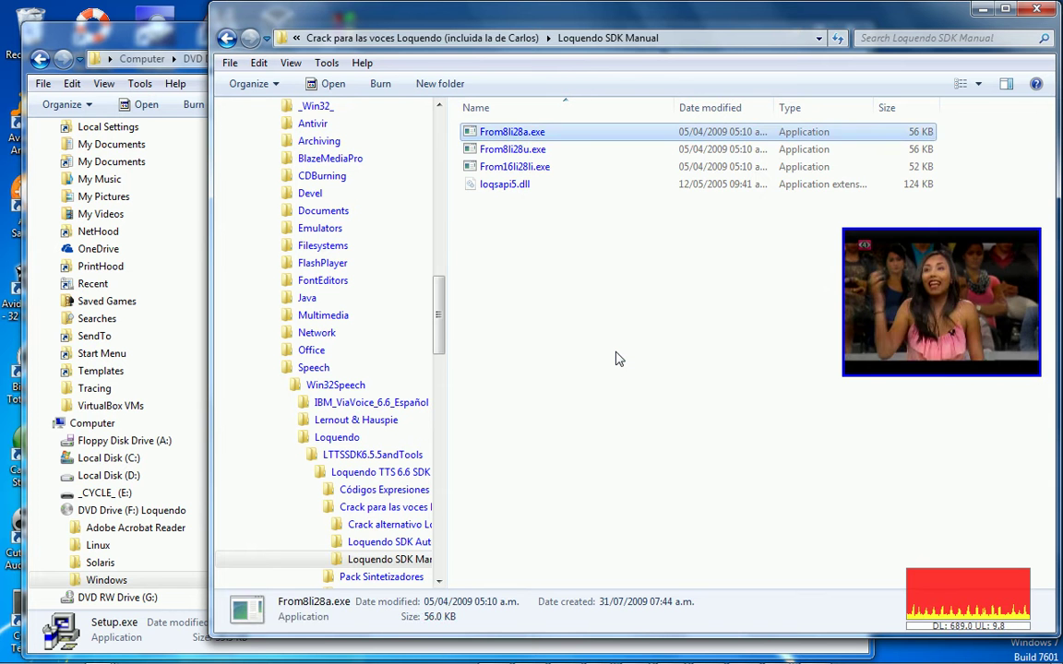
key(shift+Down)
key(shift+Down)
key(Down)
key(Up)
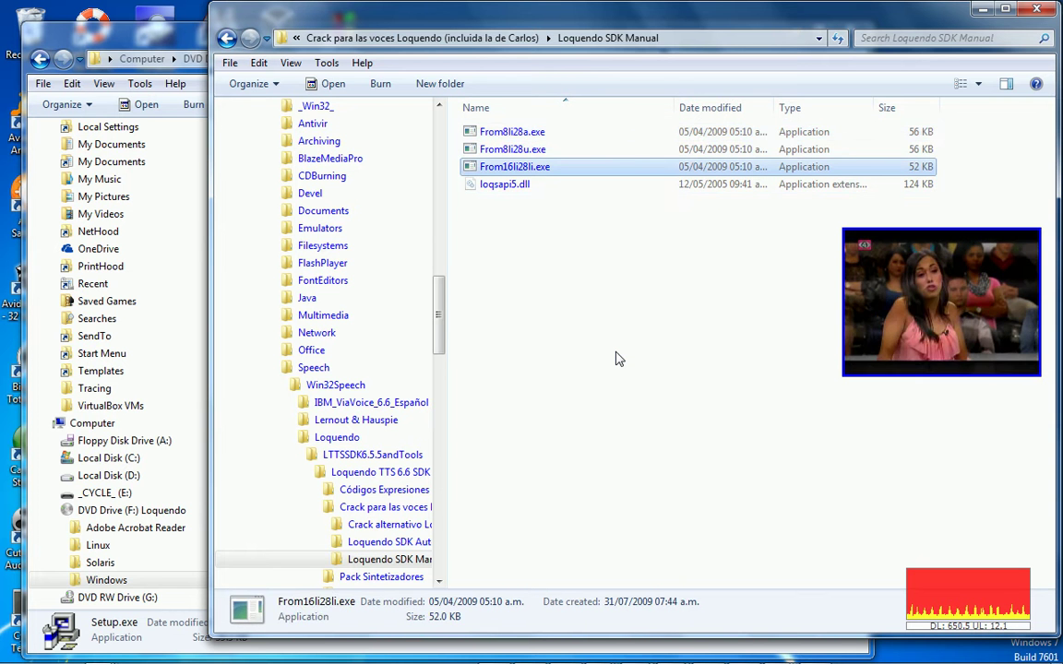
key(Down)
key(ctrl+a)
key(BackSpace)
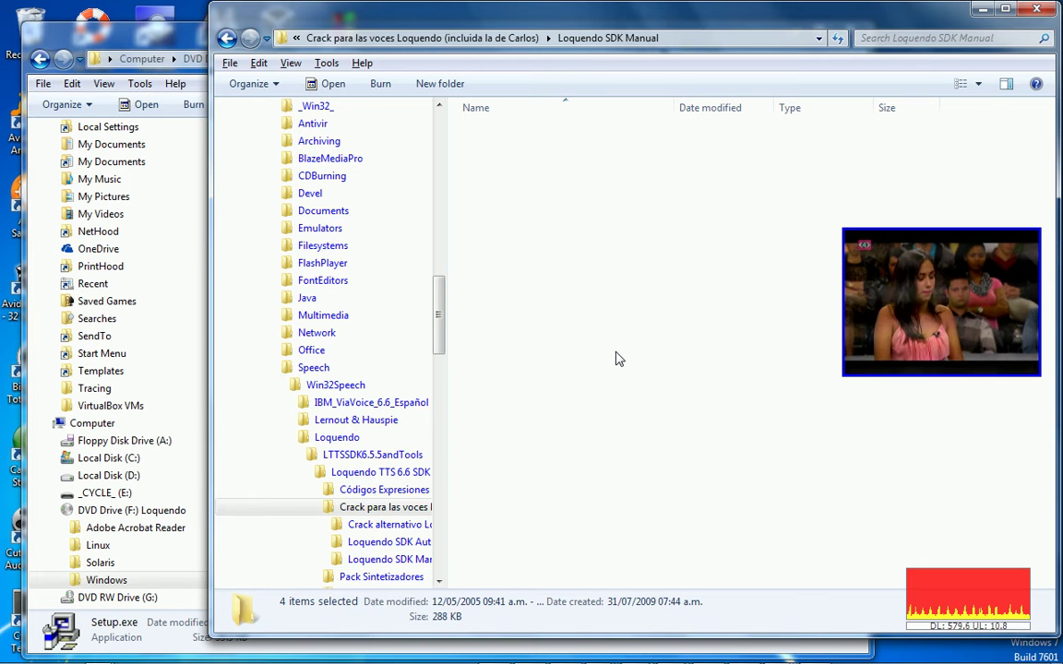
key(Return)
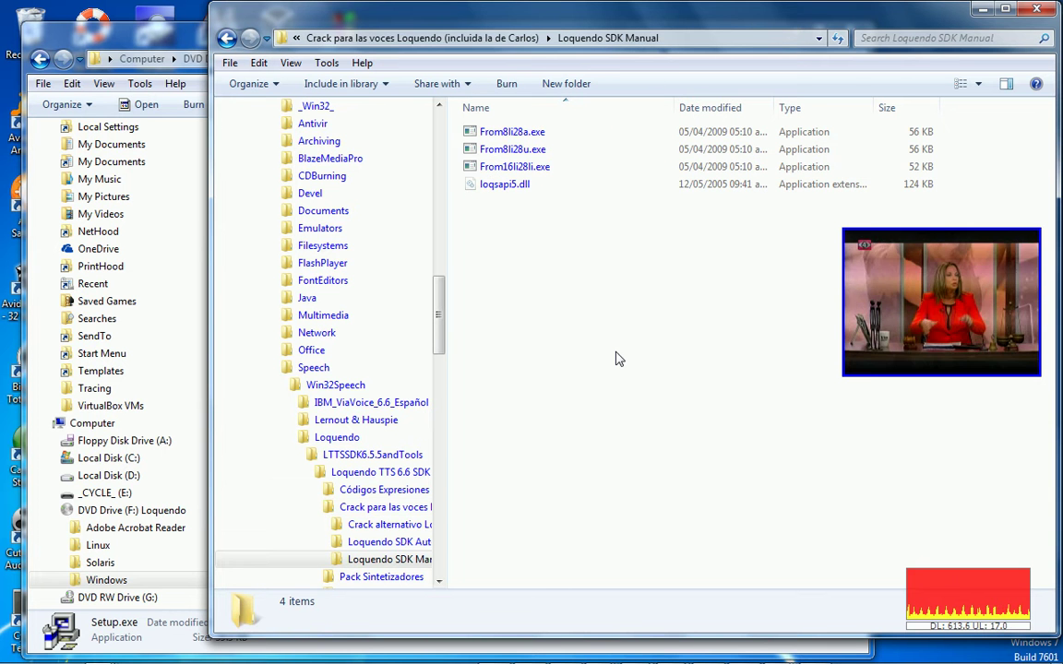
key(BackSpace)
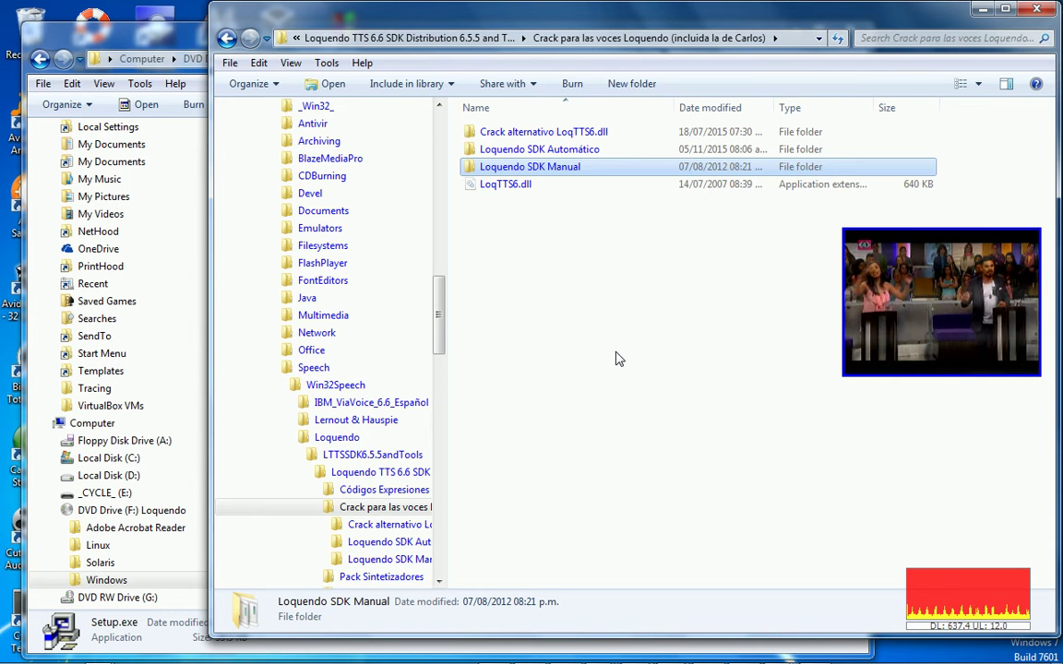
- Bring the Loquendo TTS Carlos 6.6.0 Setup window to the front to reread which files it requires
key(alt+Tab)
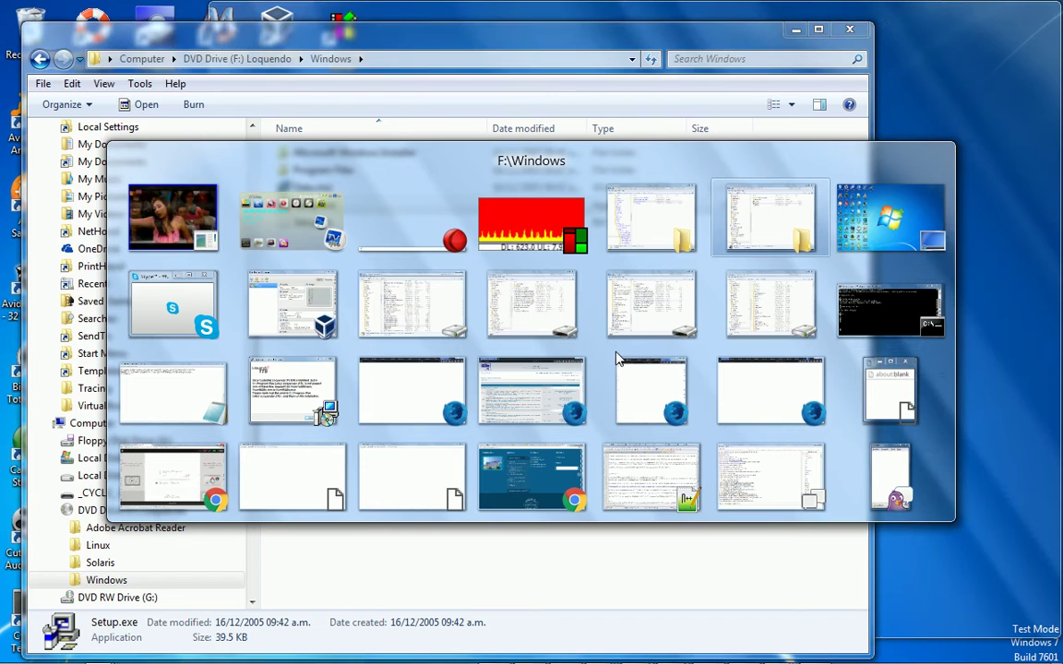
key(alt+Tab)
key(alt+Tab)
key(alt+Tab)
key(alt+Tab)
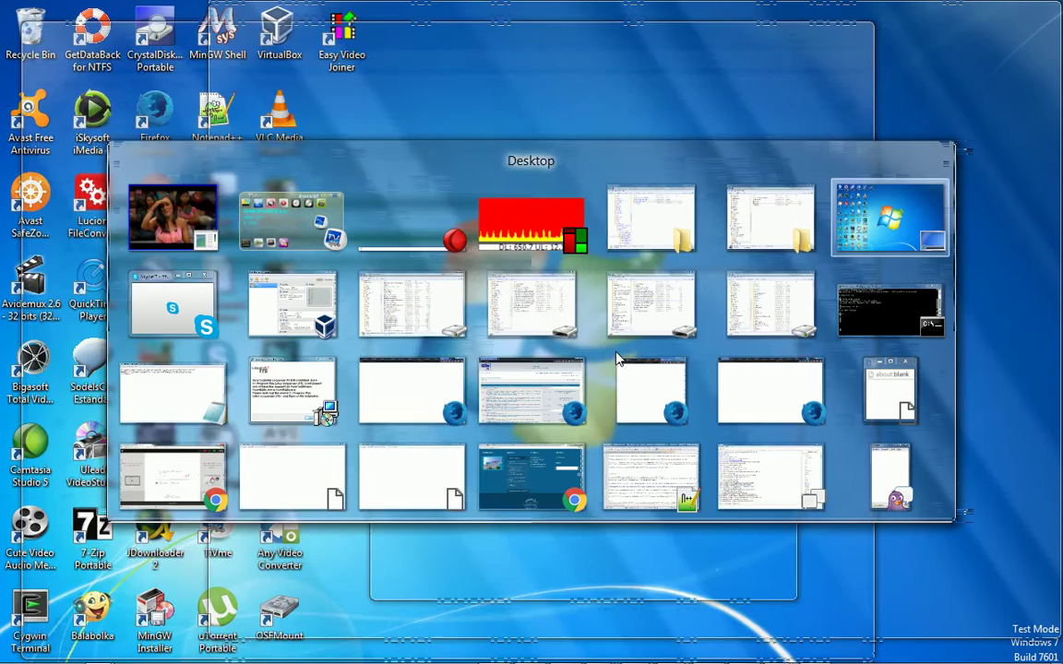
key(alt+Tab)
key(alt+Tab)
key(alt+Tab)
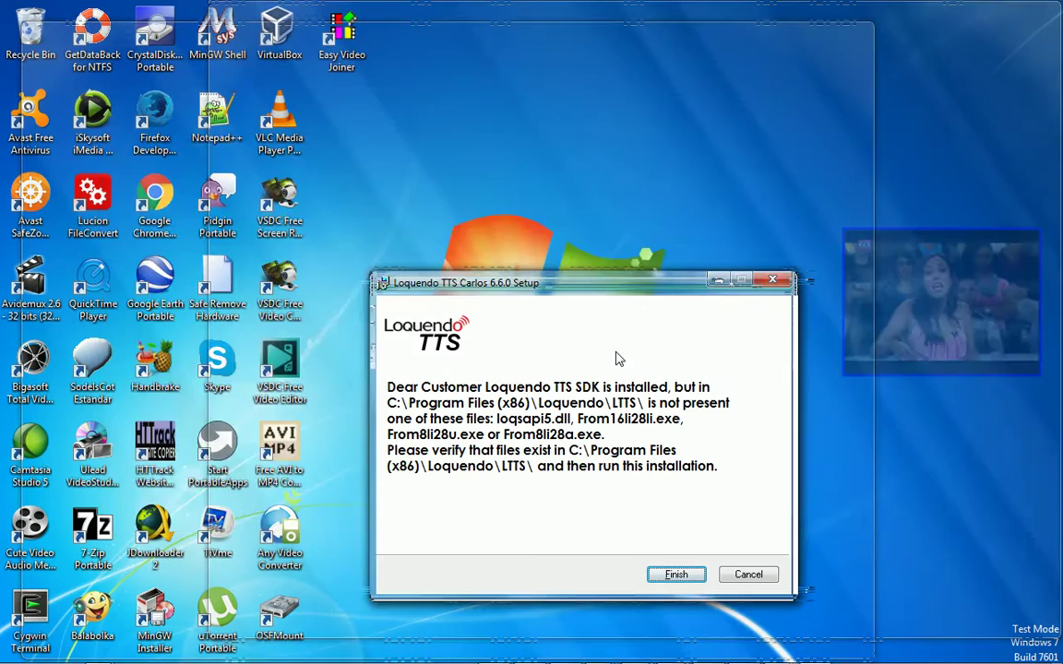
- Open the root of drive C: in a new Explorer window through the Run dialog
key(super+r)
text(c)
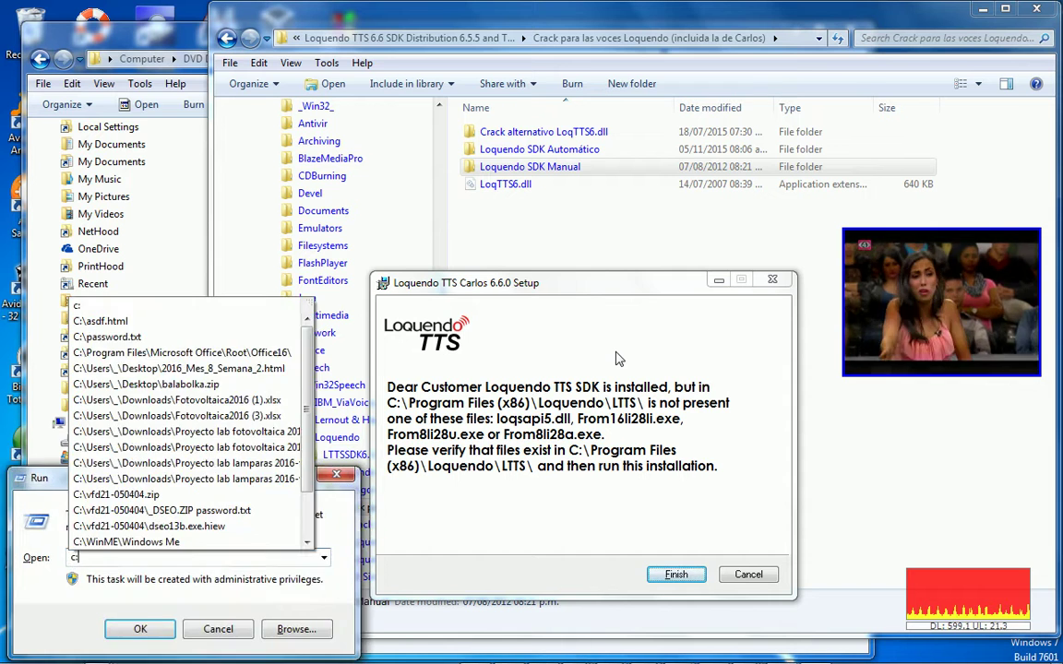
key(Escape)
key(Escape)
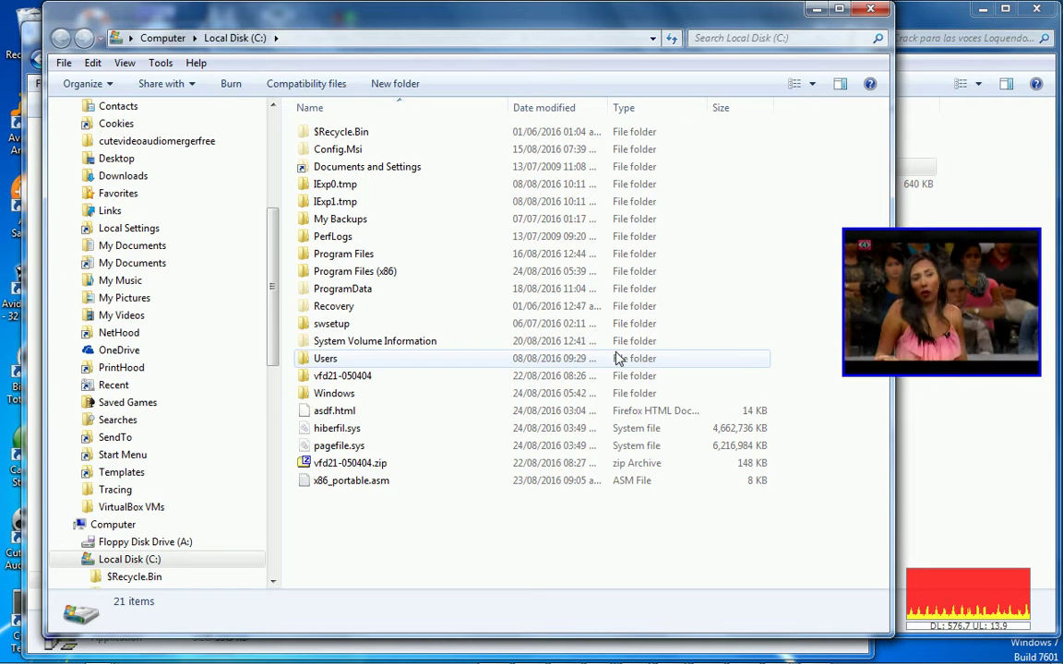
key(p)
key(r)
key(Return)
key(c)
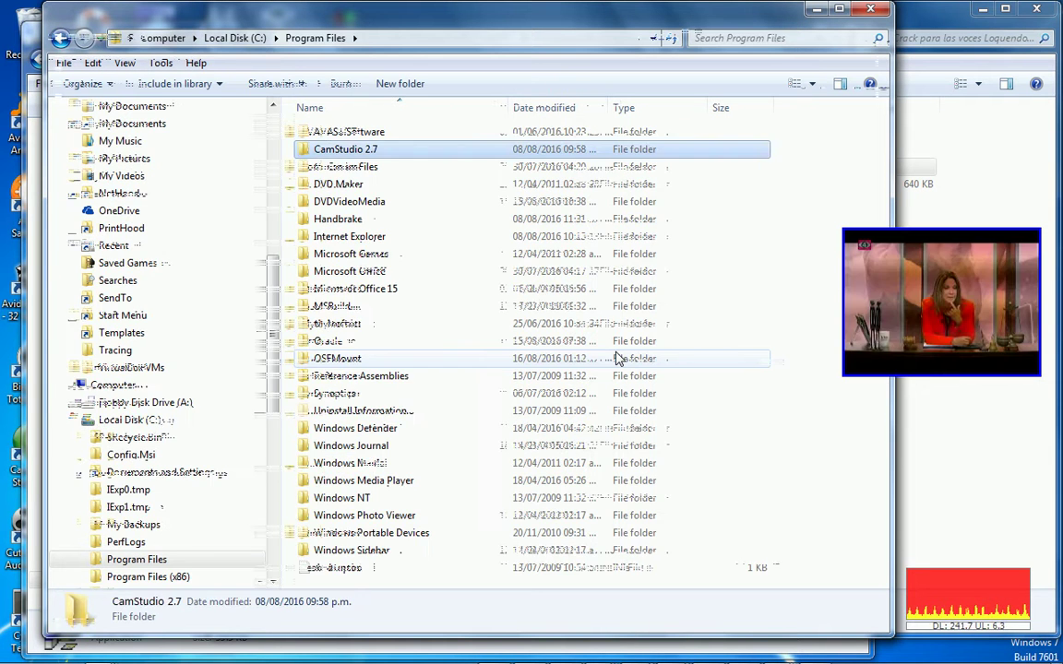
key(o)
key(Return)
key(BackSpace)
- Open the folder C:\Program Files (x86)\Loquendo\LTTS and finish the Loquendo TTS Carlos 6.6.0 setup
key(Down)
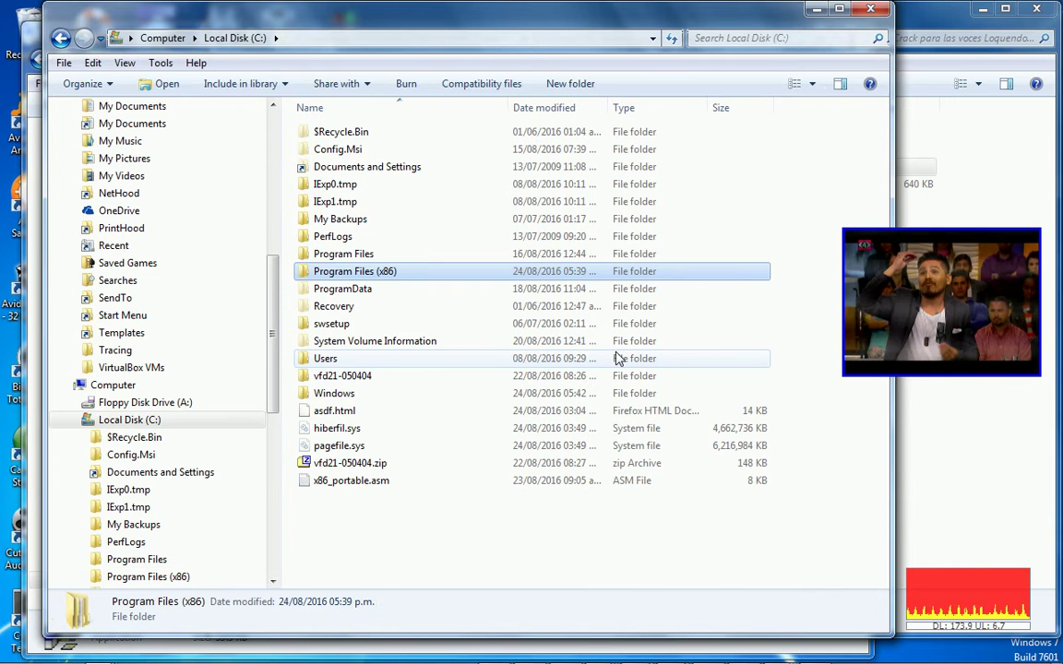
key(Return)
key(l)
key(Return)
key(l)
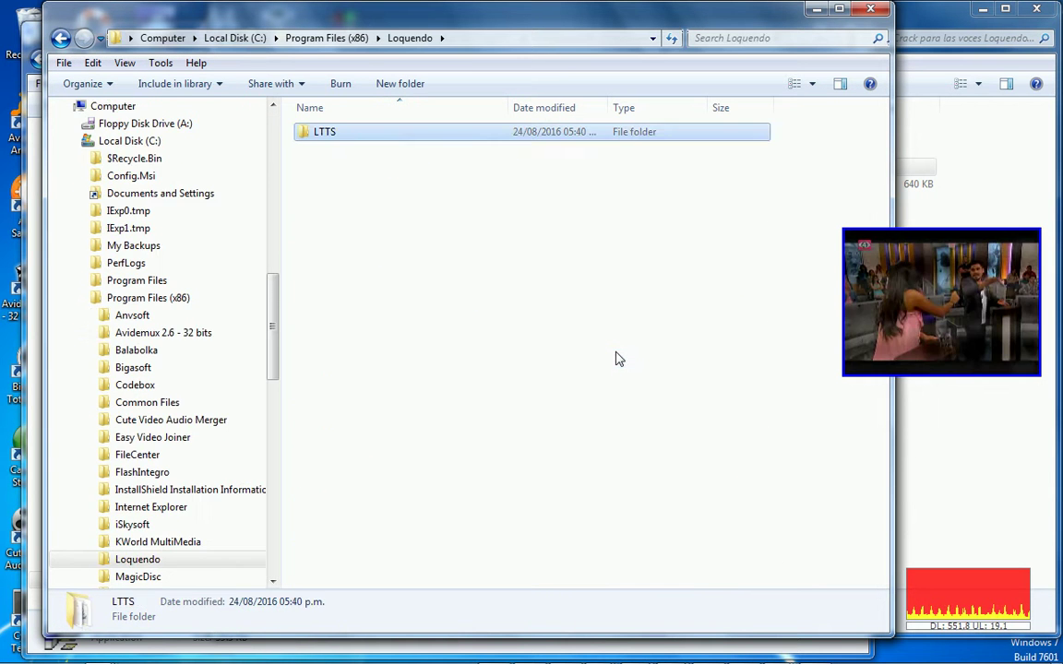
key(Return)
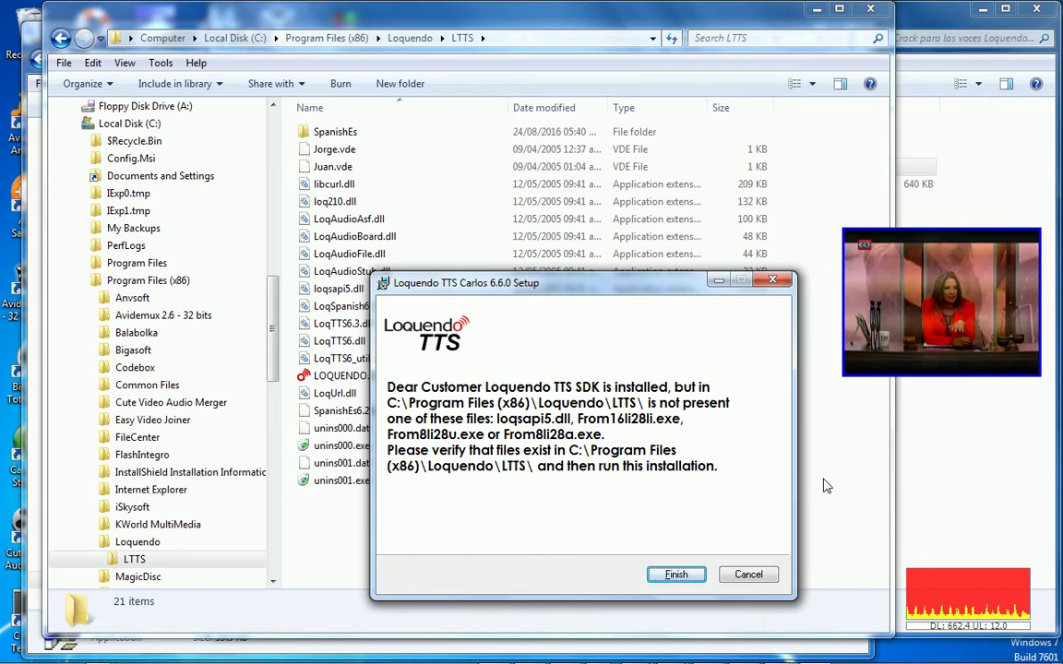
key(Return)
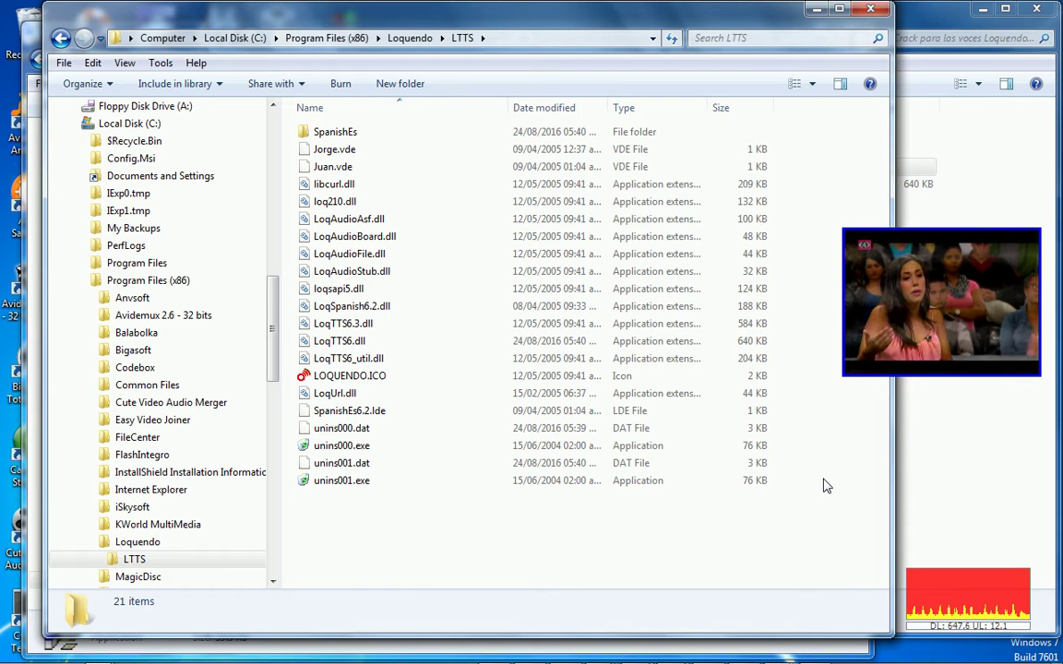
- Paste the copied SDK files into the LTTS folder, replacing the existing loqsapi5.dll, and close the interrupted Loquendo TTS Carlos 6.6.0 setup
key(ctrl+v)
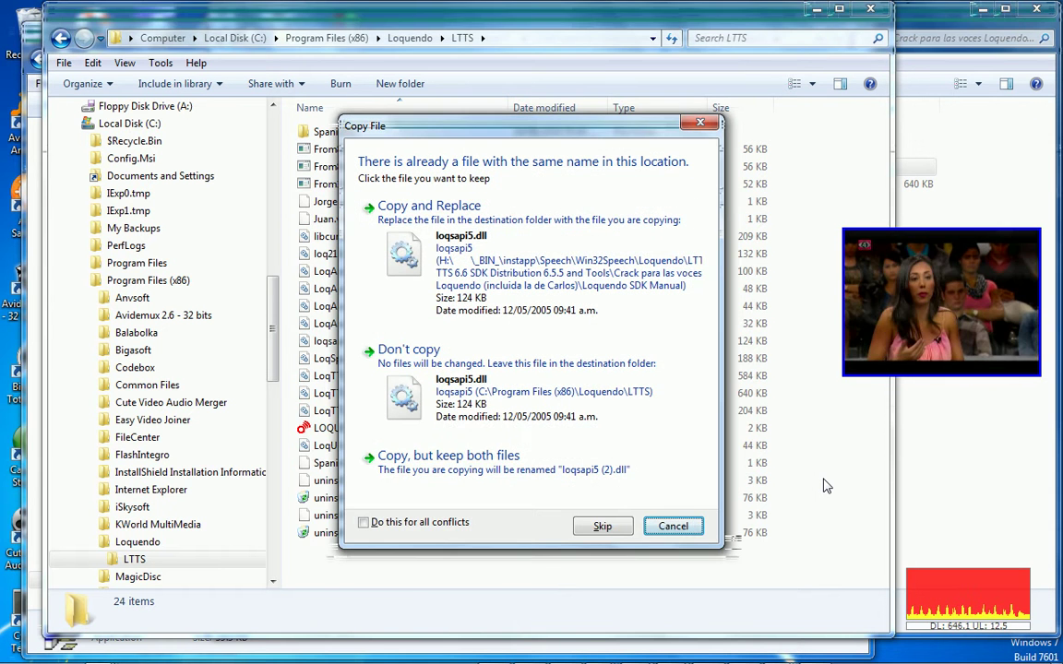
click(437, 265)
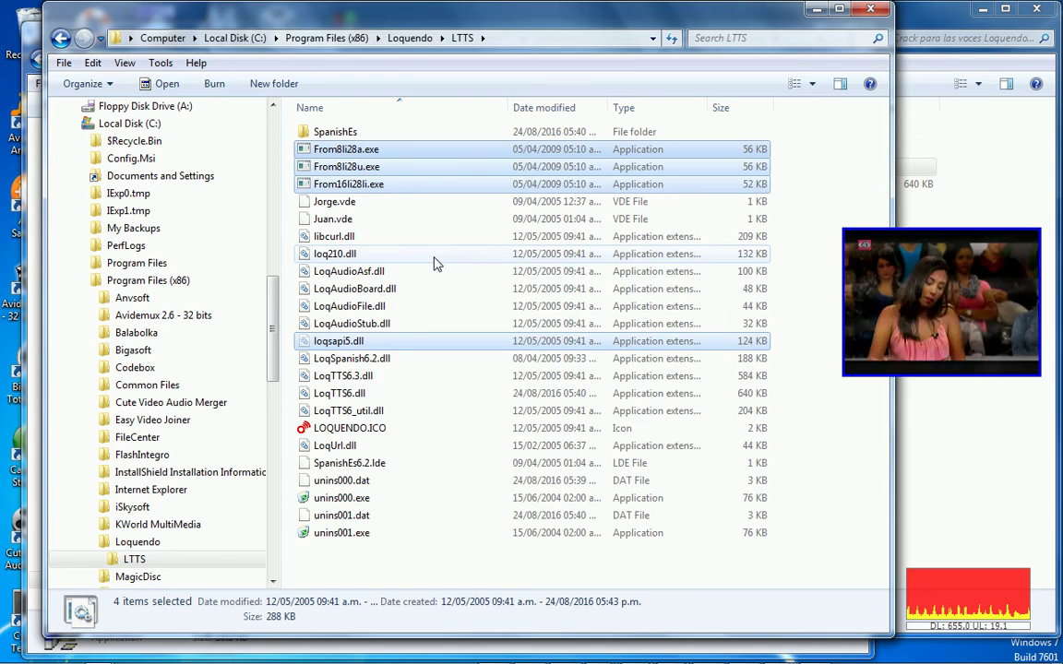
key(alt+Tab)
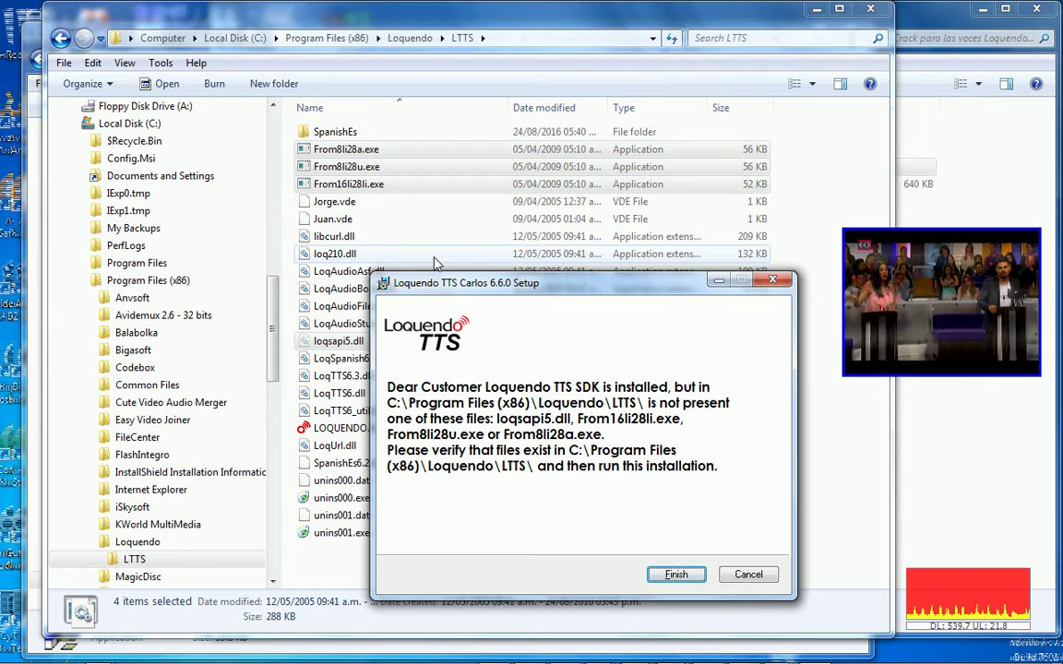
click(666, 571)
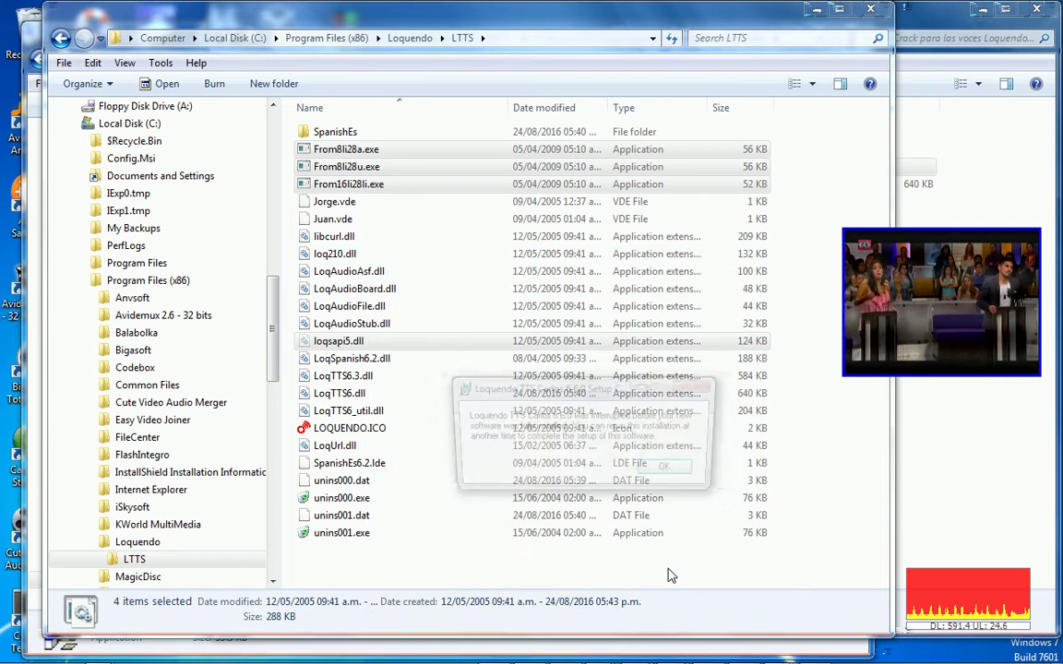
click(655, 473)
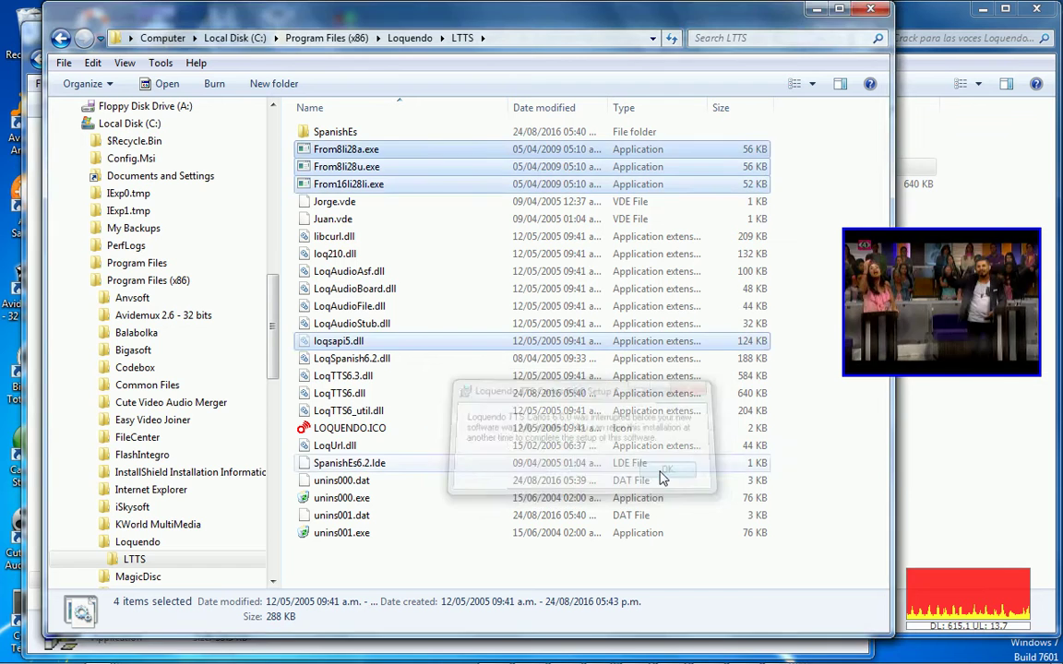
- Switch to the Windows folder on DVD drive F: and launch Setup.exe for Loquendo TTS Carlos 6.6.0 again
key(alt+Tab)
key(alt+Tab)
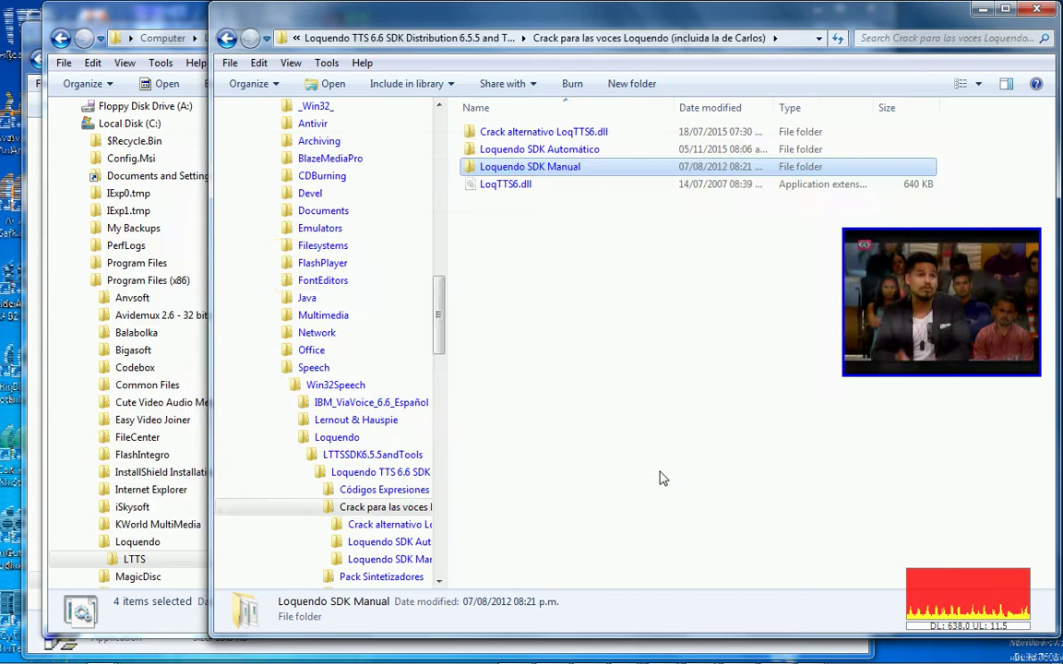
key(alt+Tab)
key(Tab)
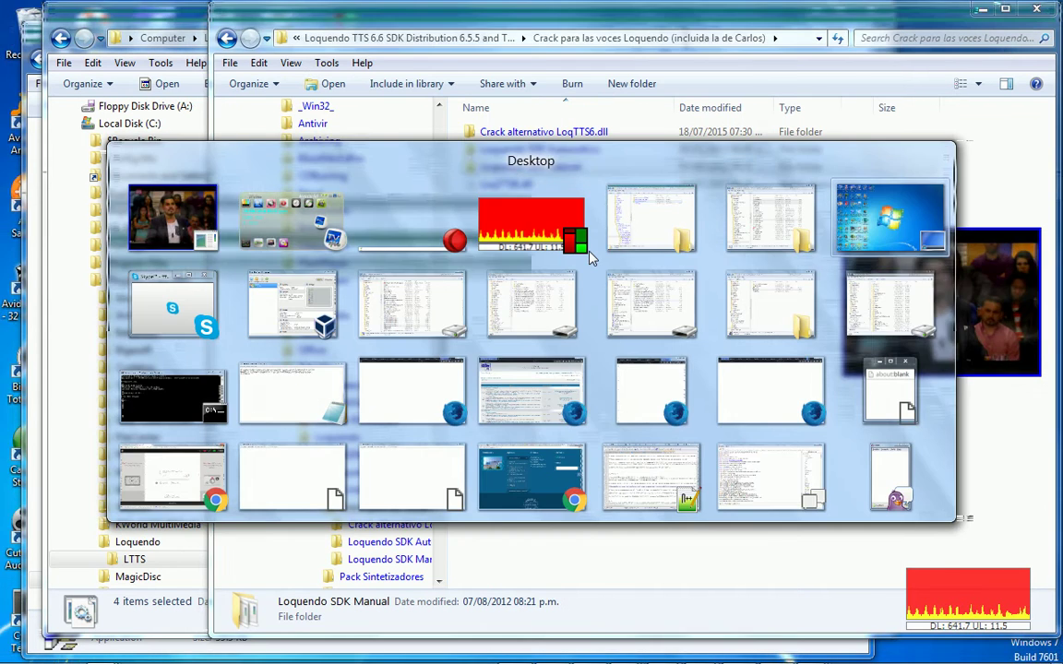
key(Tab)
key(Tab)
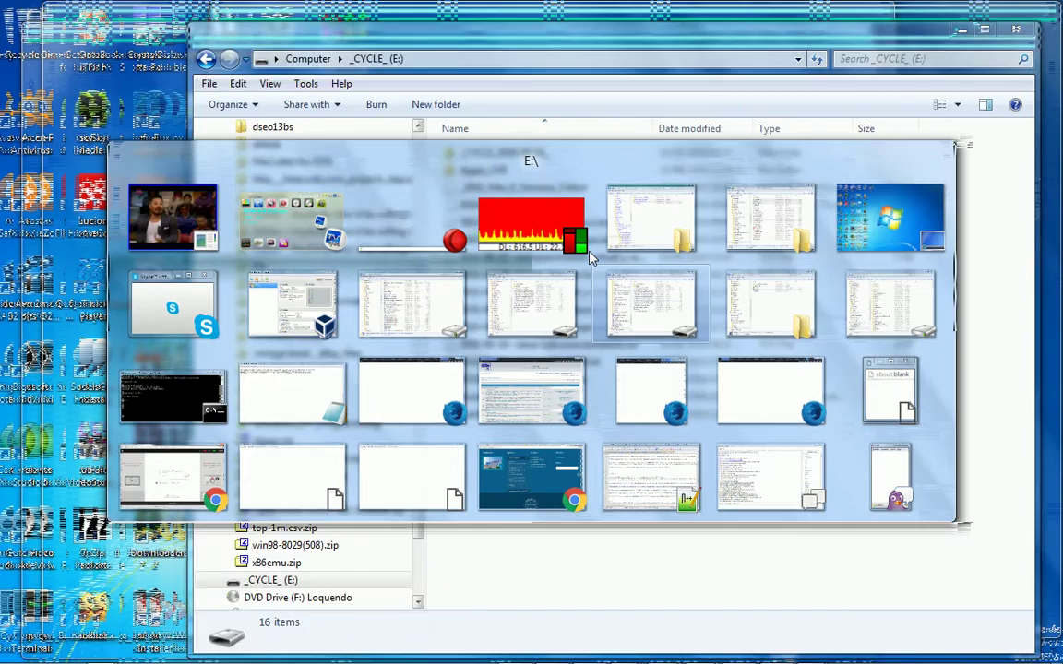
key(Tab)
key(shift+Tab)
key(shift+Tab)
key(shift+Tab)
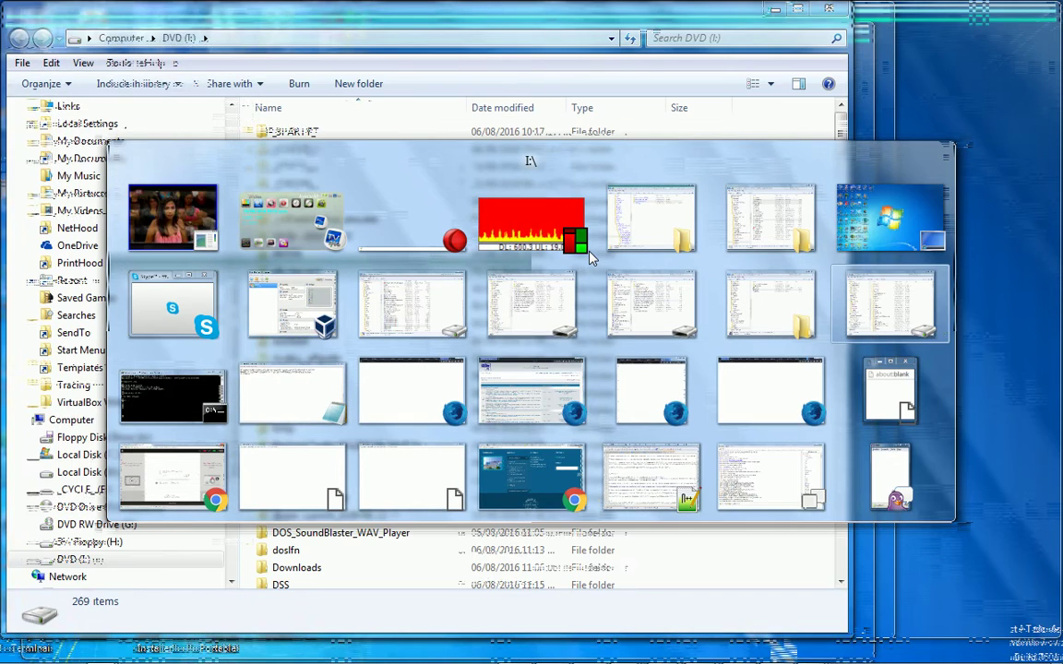
key(alt+Tab)
key(shift+Tab)
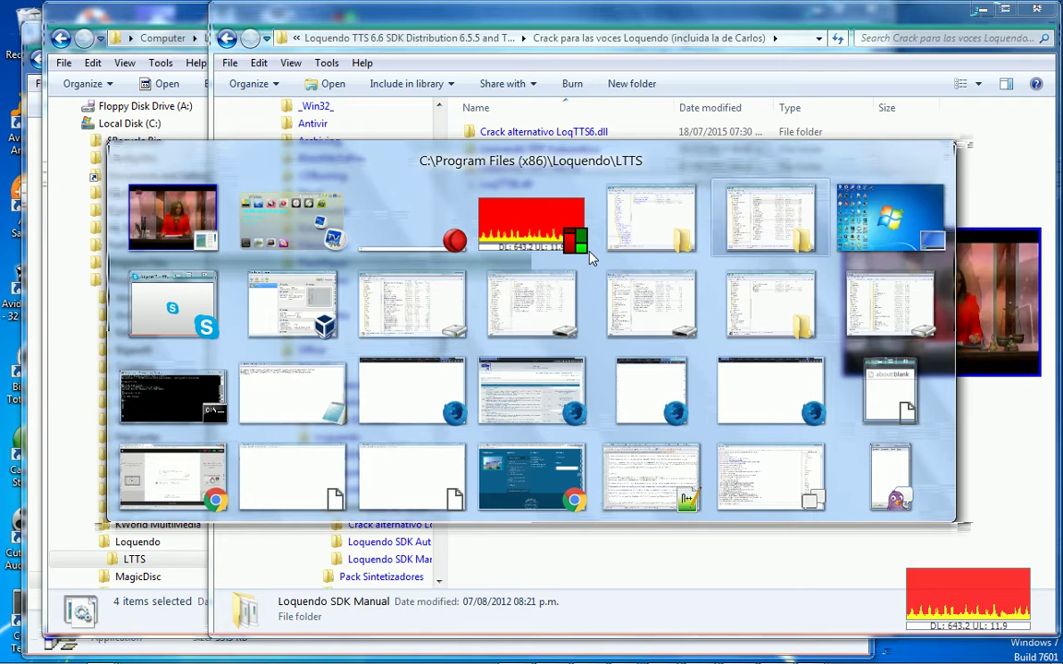
key(alt+Tab)
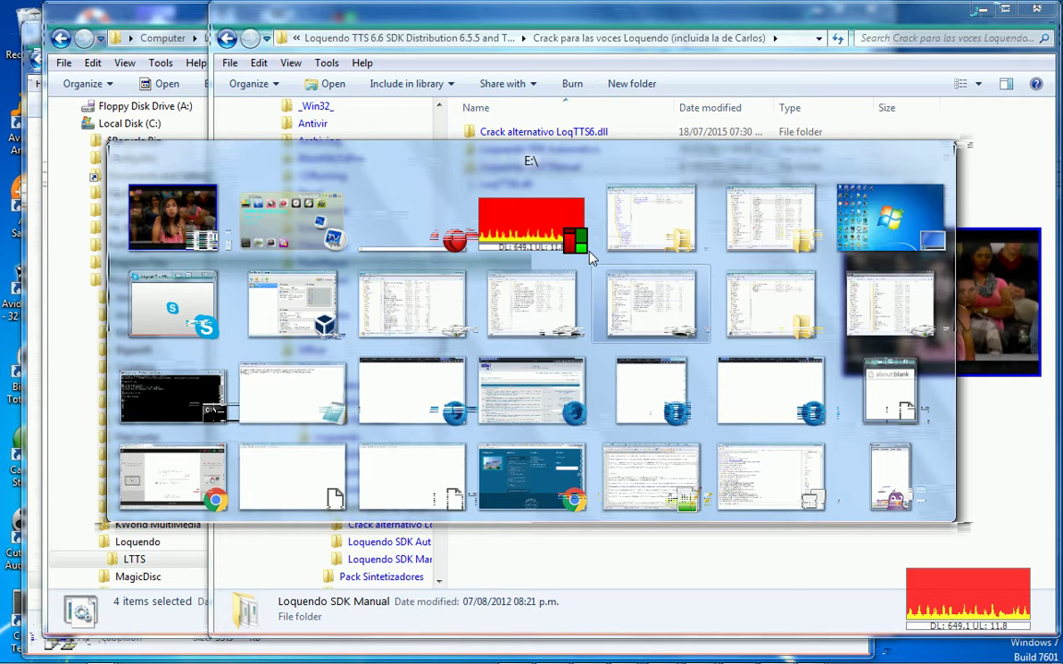
key(Tab)
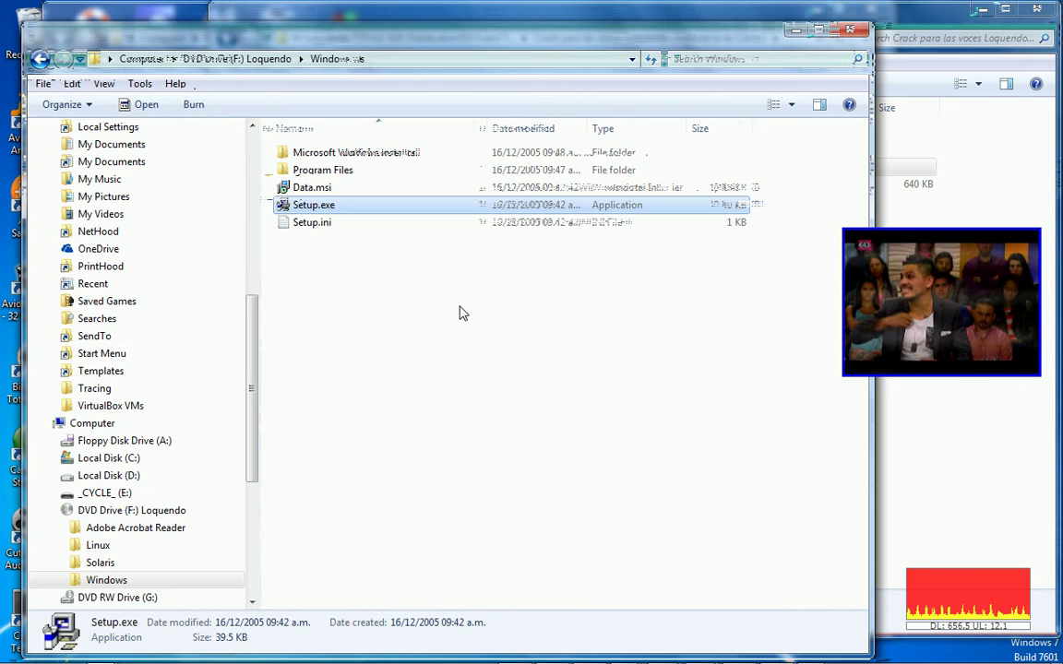
key(Return)
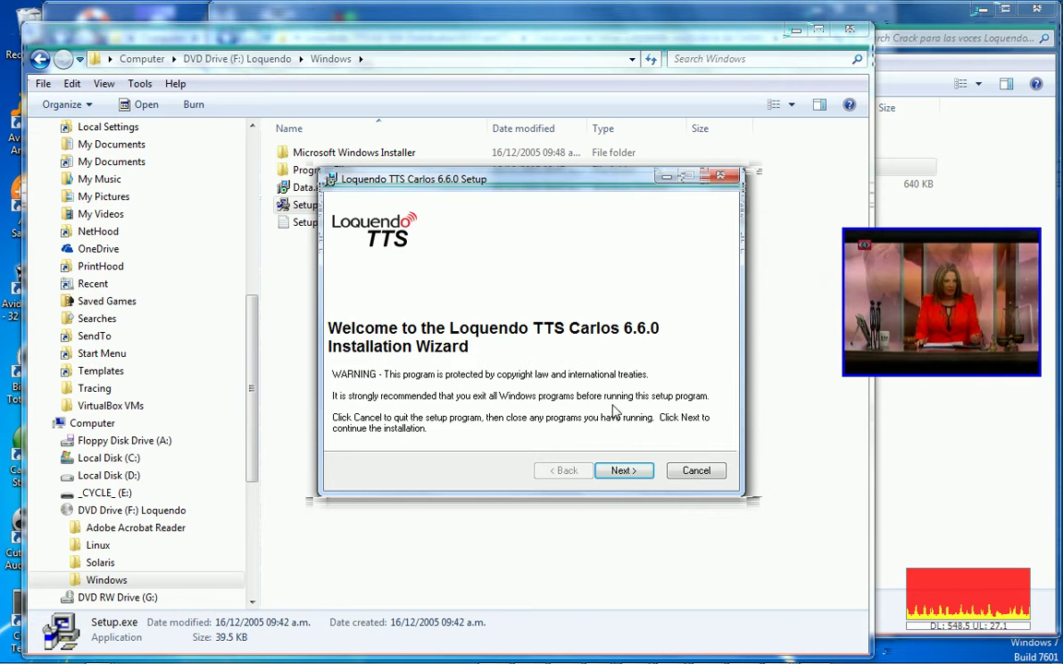
- Accept the license agreement and keep the default user information and the destination folder C:\Program Files (x86)\Loquendo\LTTS\
click(621, 471)
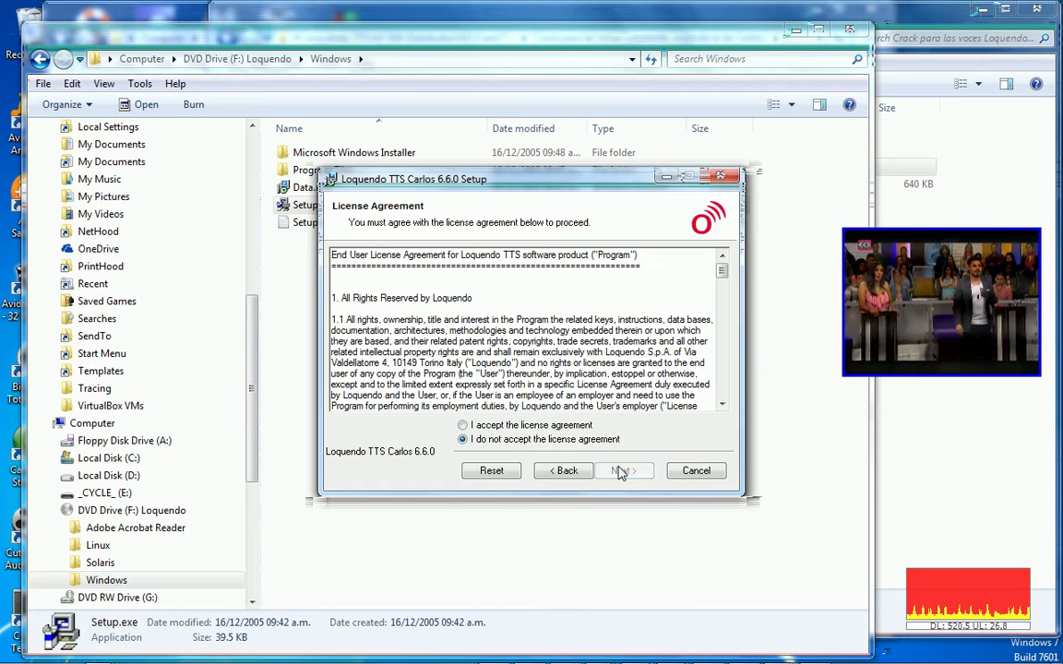
click(549, 426)
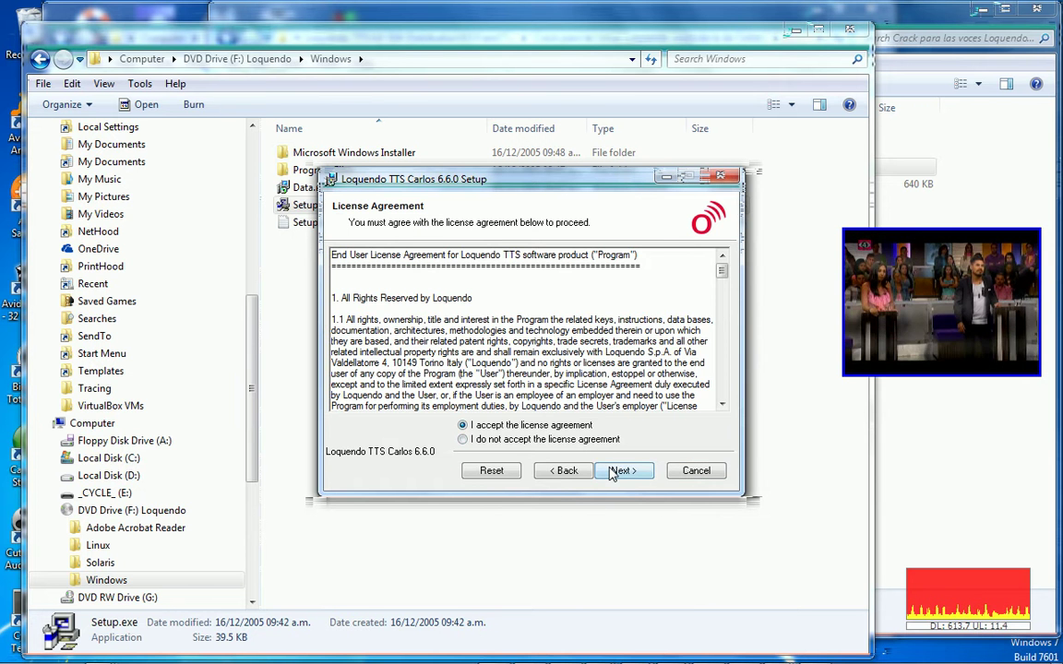
click(612, 472)
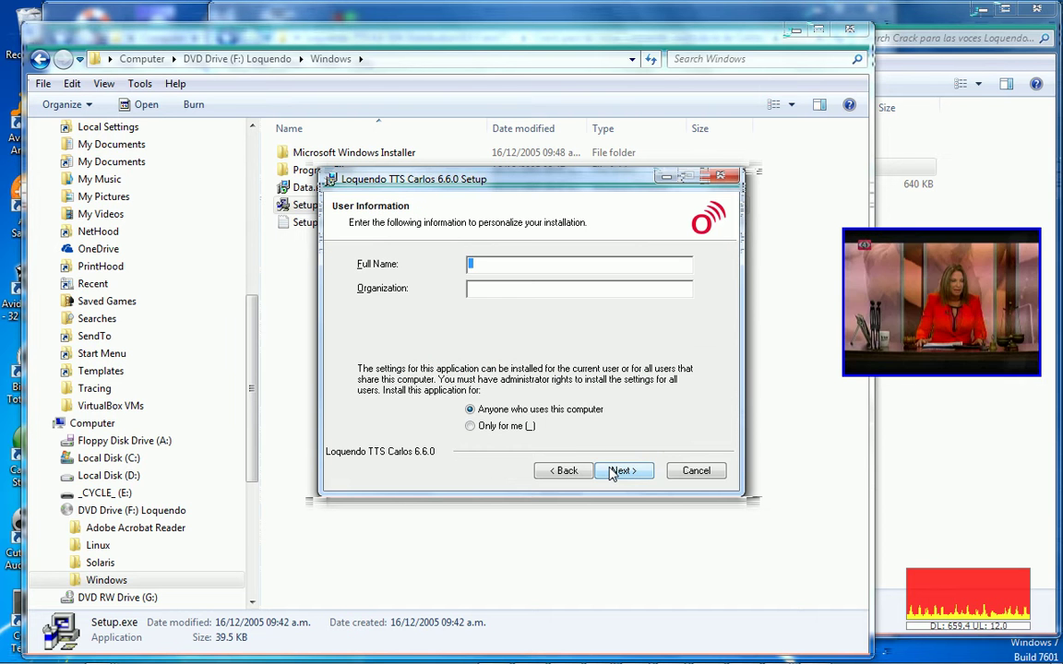
click(612, 472)
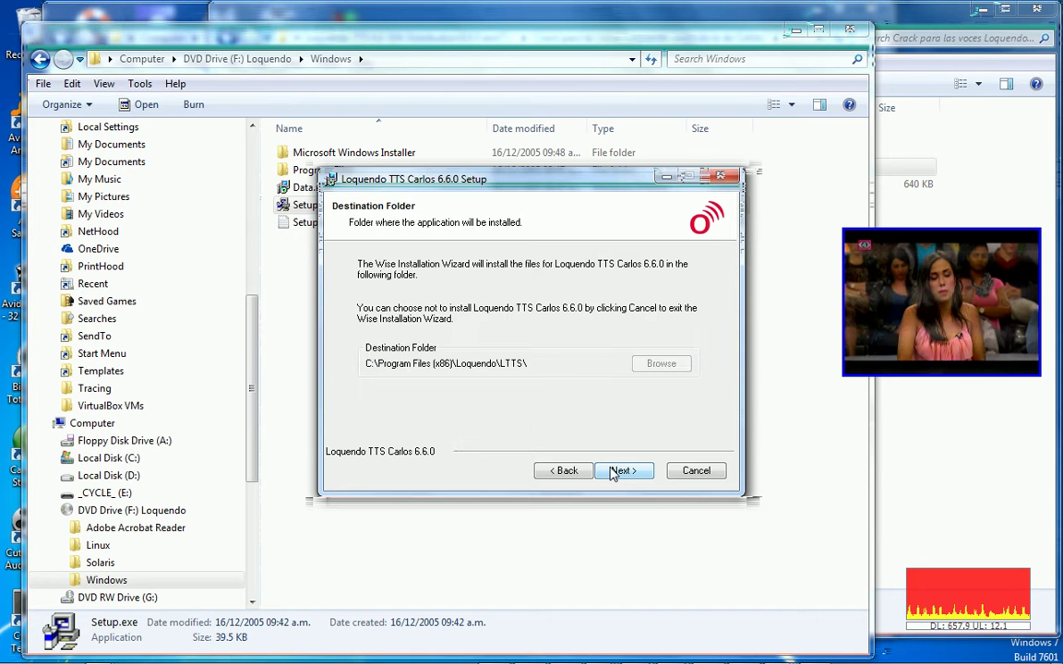
click(613, 472)
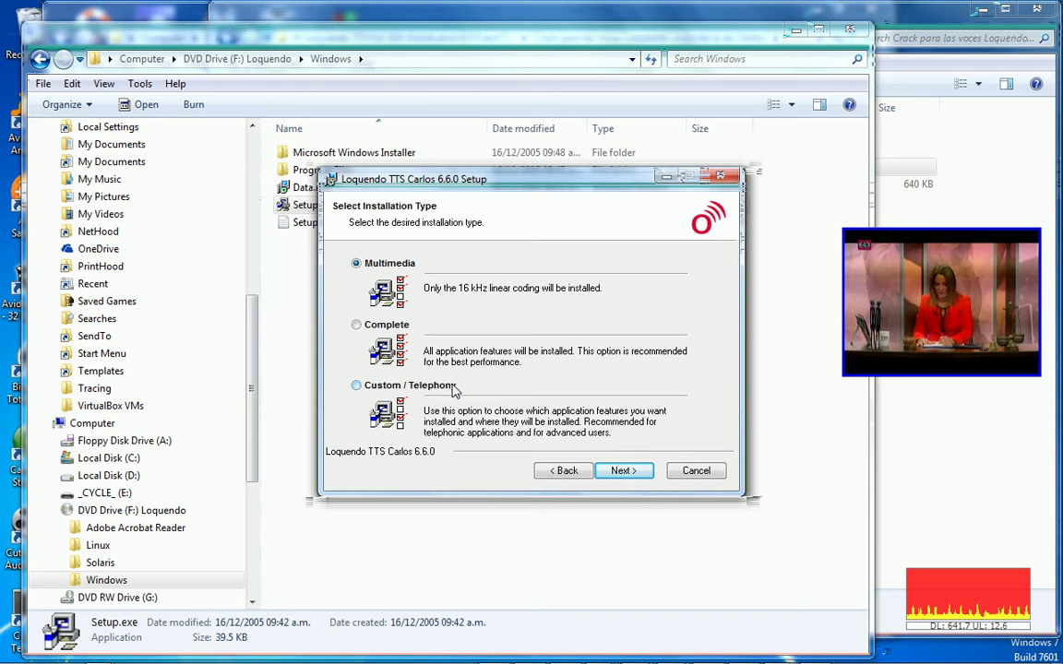
- Proceed to feature selection and set Carlos 8 kHz A-law, 8 kHz µ-law and 8 kHz linear to install entirely on the local hard drive
click(609, 471)
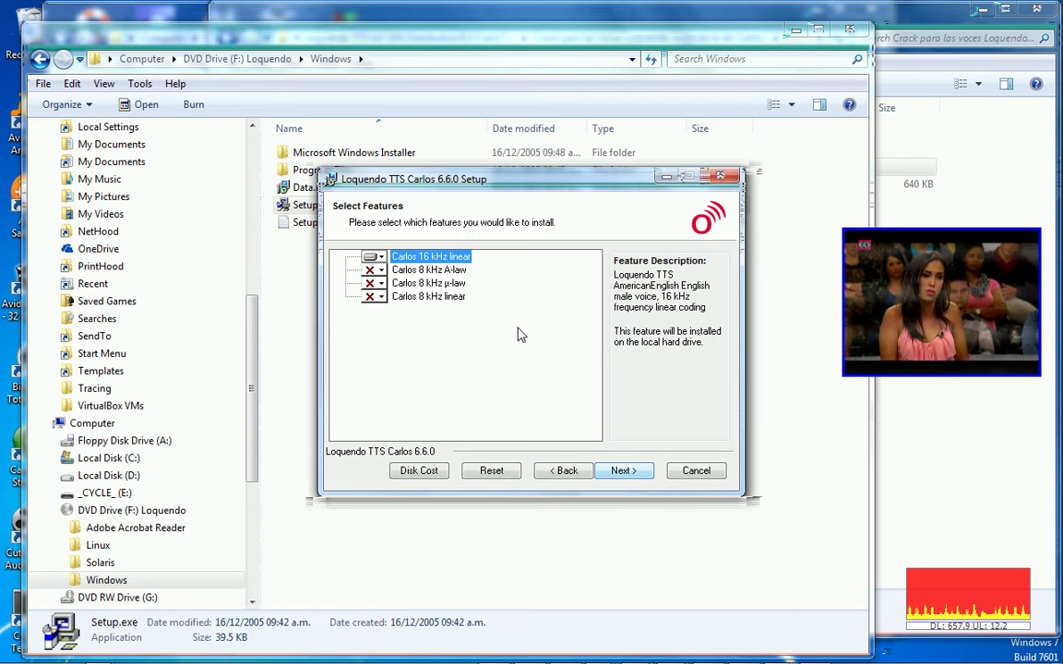
click(381, 269)
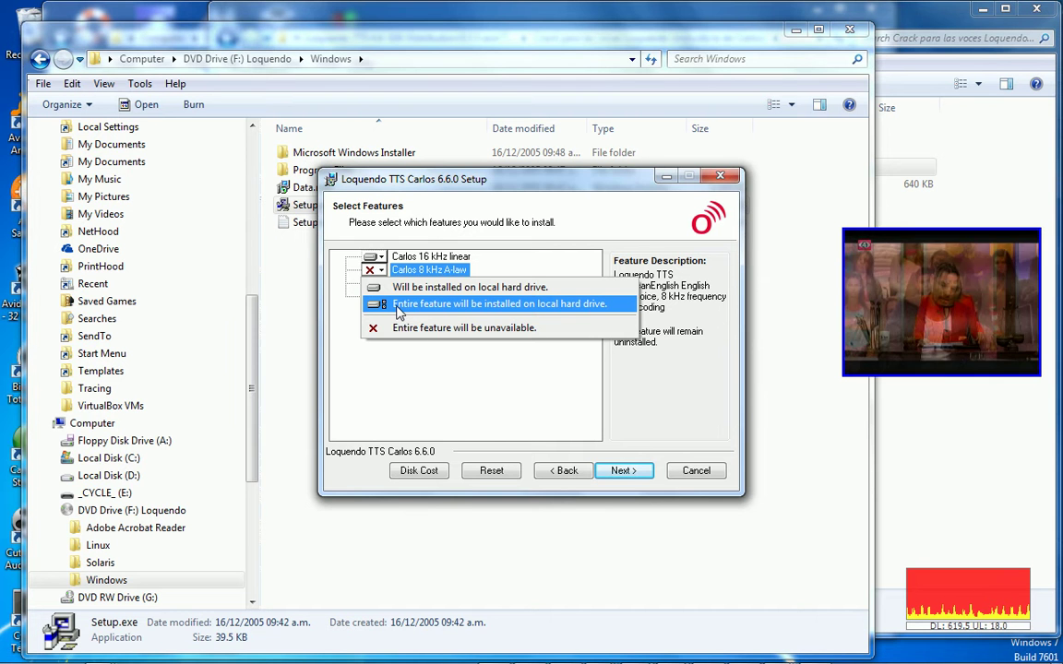
click(399, 304)
click(381, 283)
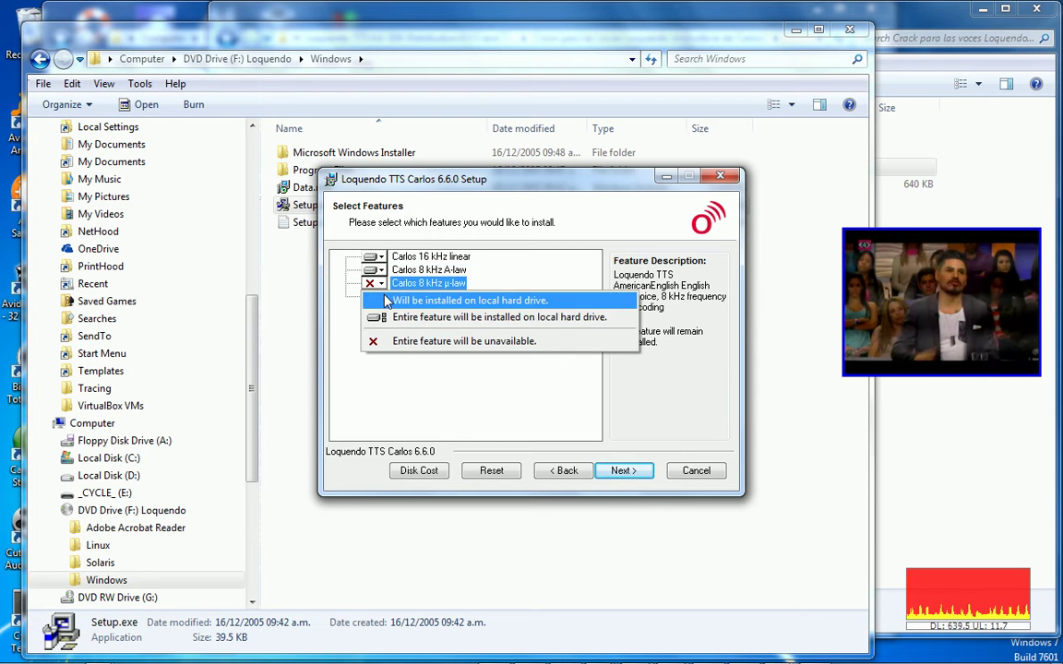
click(391, 318)
click(379, 296)
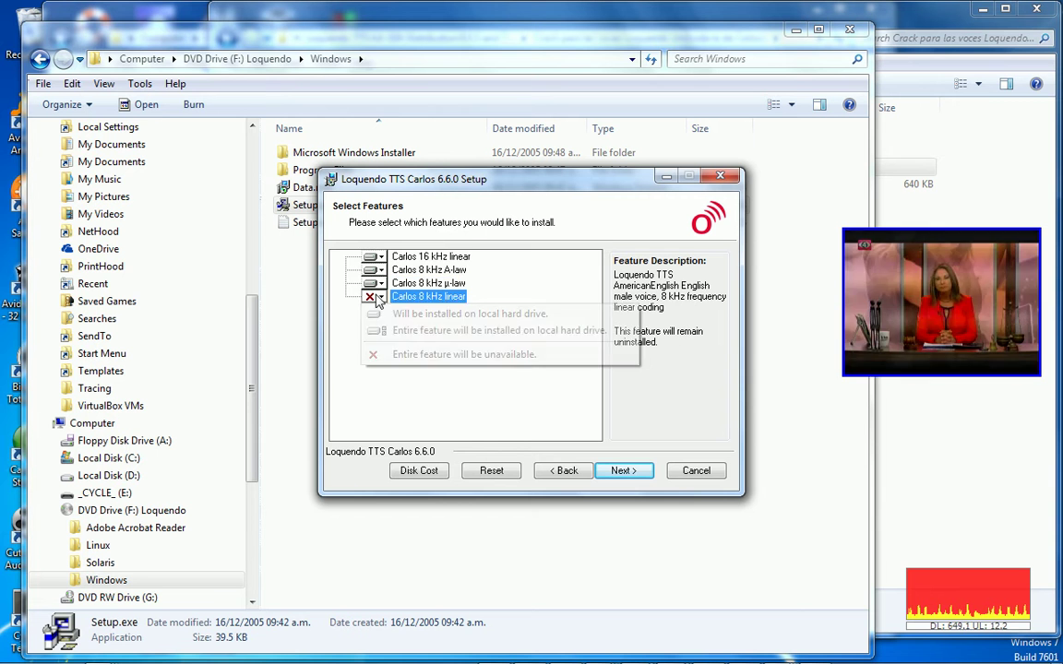
click(384, 331)
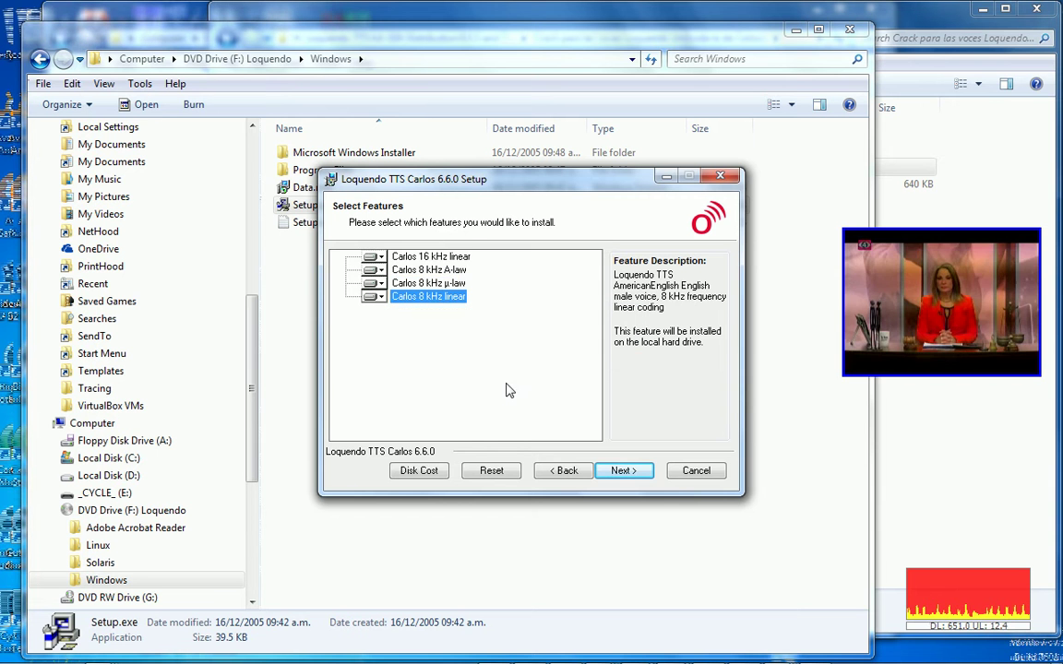
- Run the Loquendo TTS Carlos 6.6.0 installation with the selected features and finish the wizard
click(601, 474)
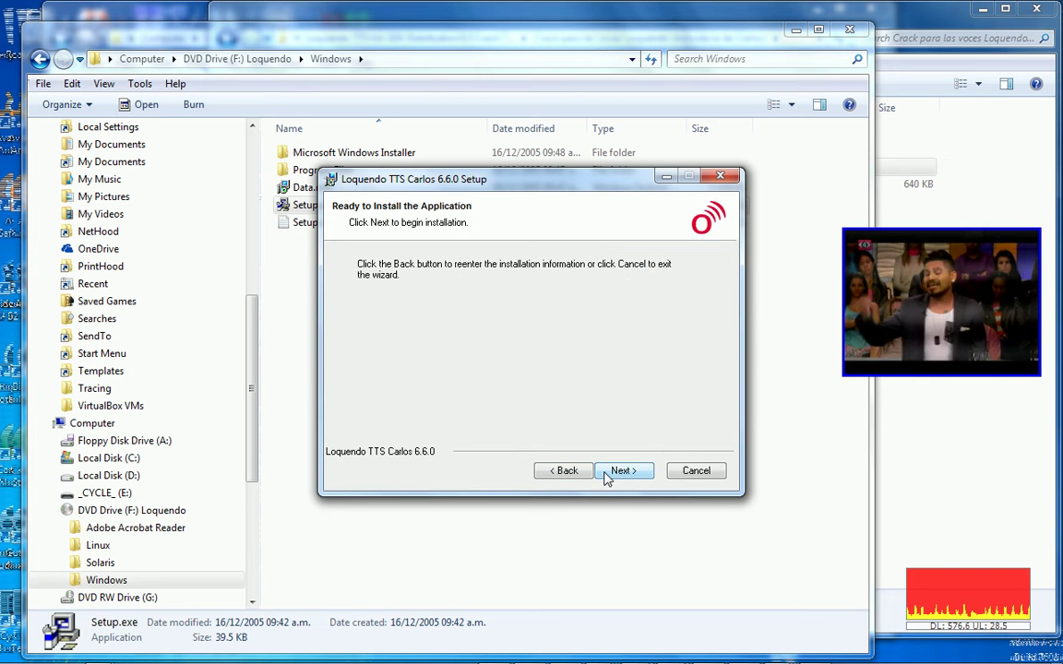
click(605, 475)
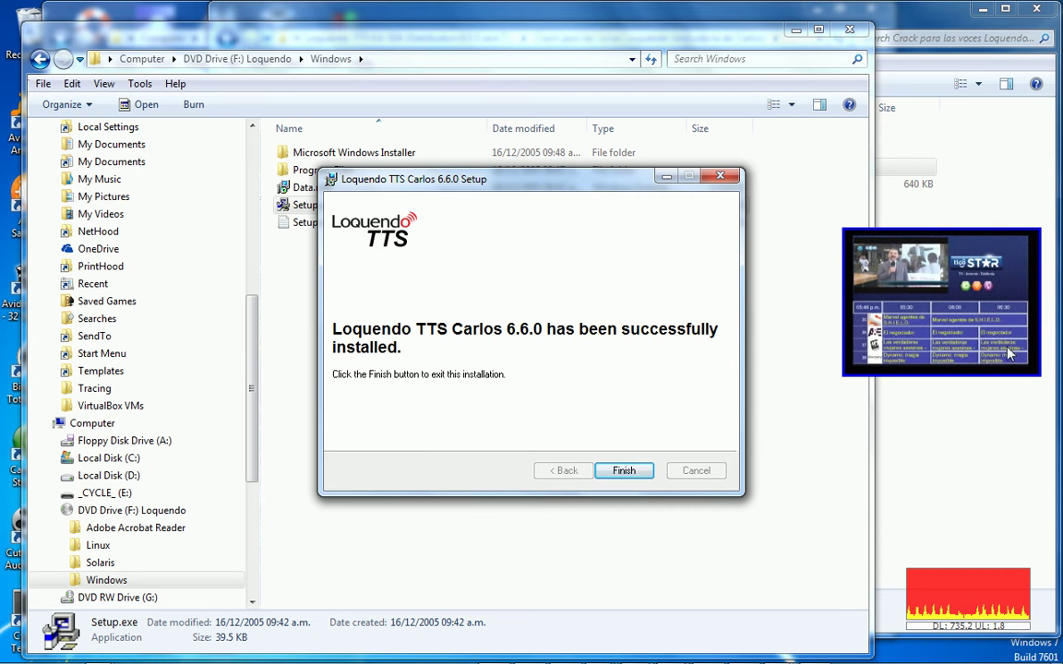
click(625, 471)
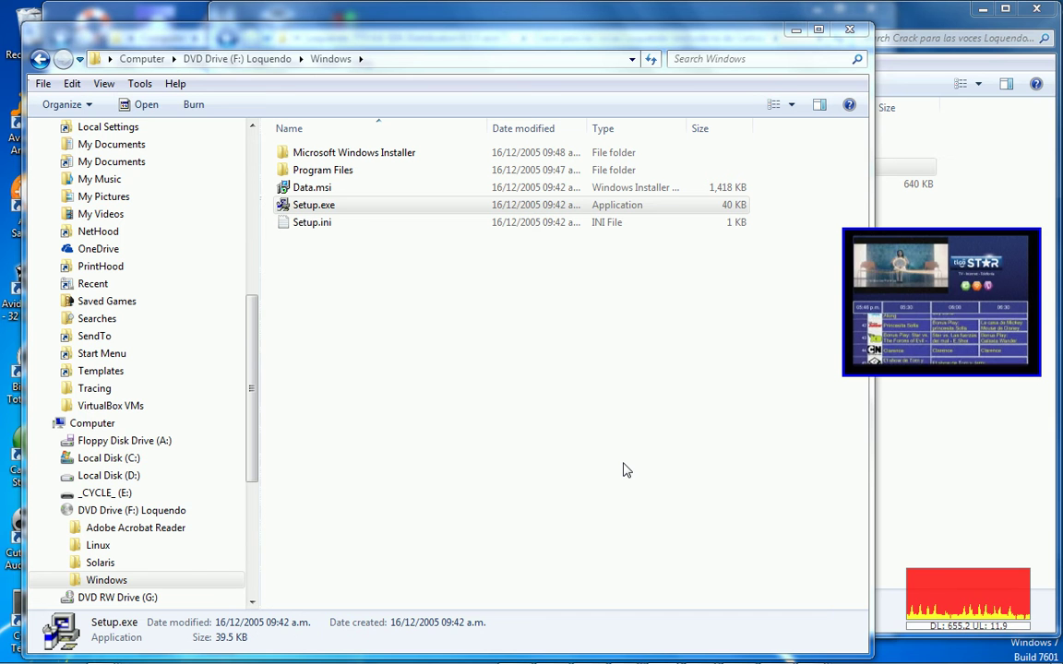
- Open Balabolka from the desktop and dismiss the Skype crash and access violation dialogs
mouse_move(366, 658)
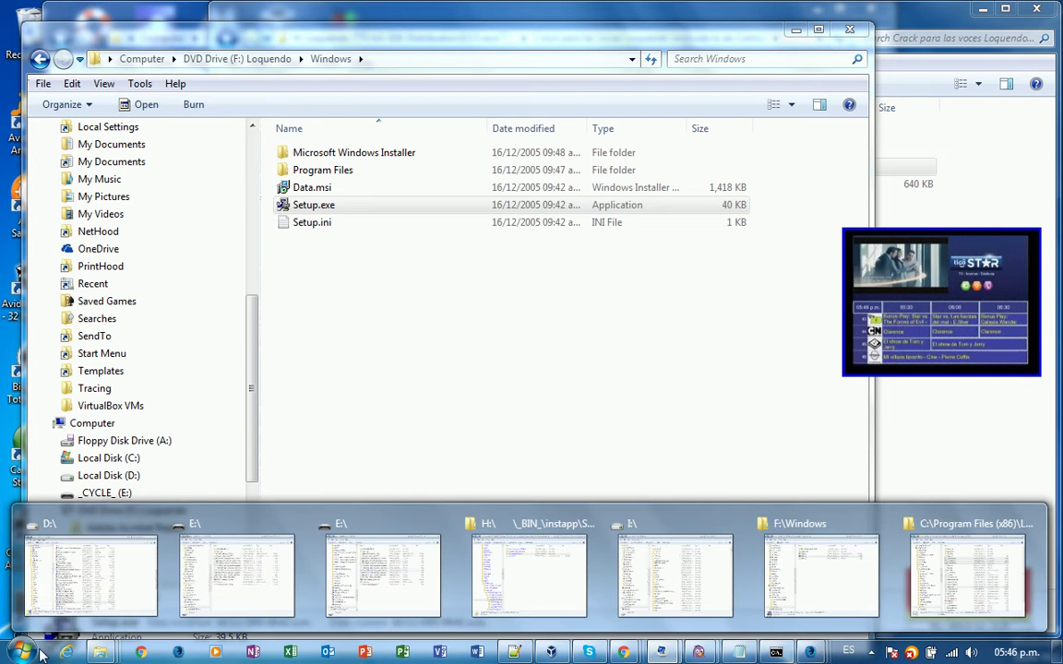
key(super+d)
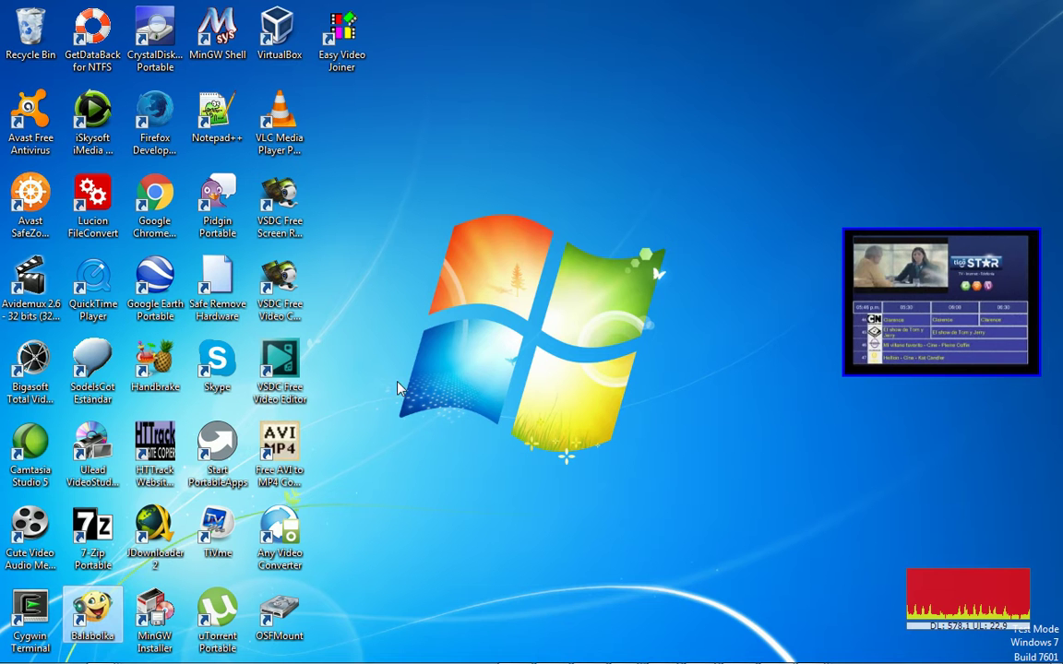
double_click(89, 616)
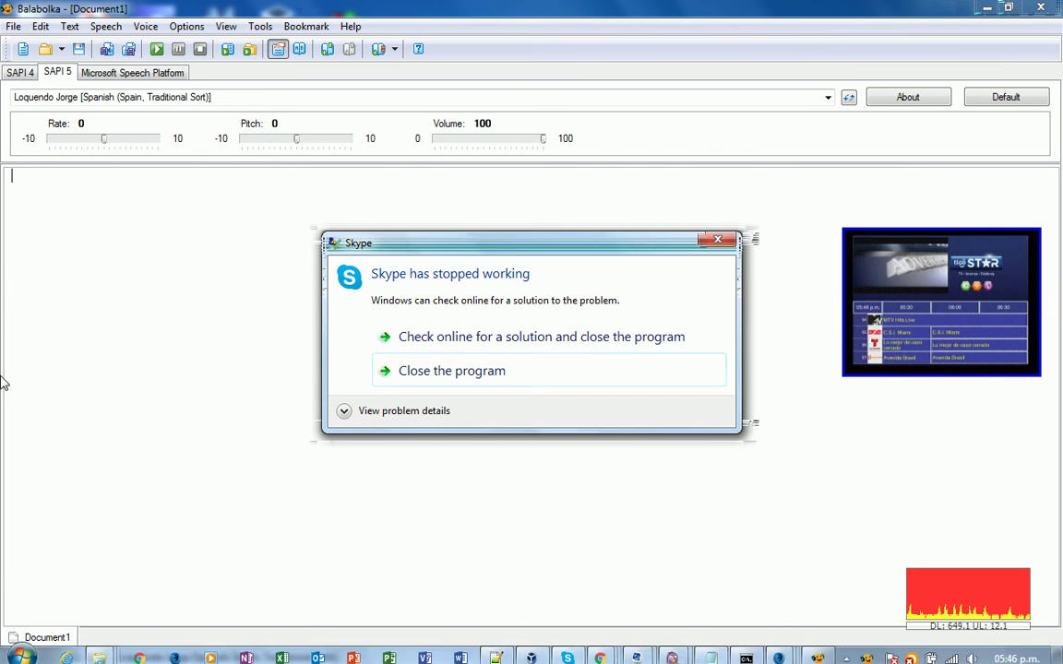
click(420, 374)
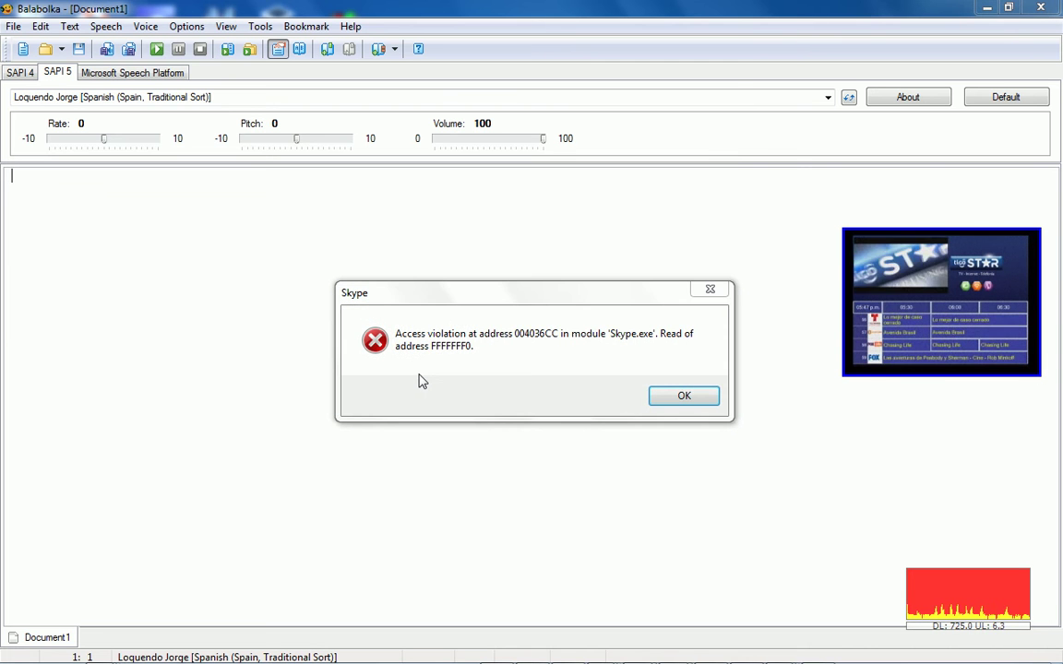
click(672, 399)
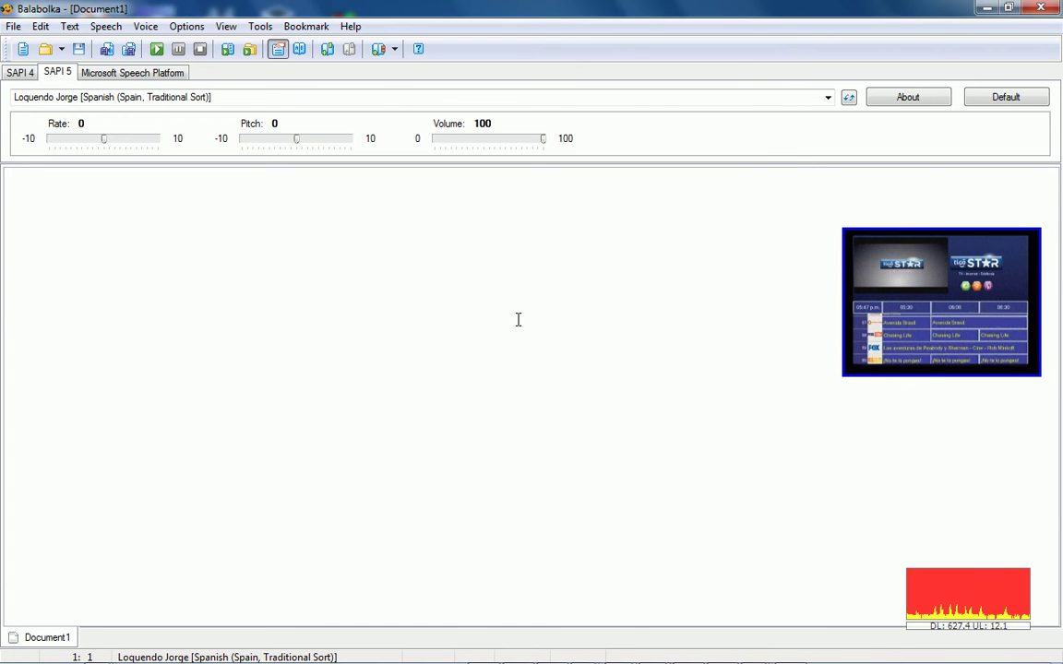
- Choose the SAPI 5 voice Loquendo Carlos [Spanish (Colombia)] and enter the test text "Carlos" in the document
click(117, 98)
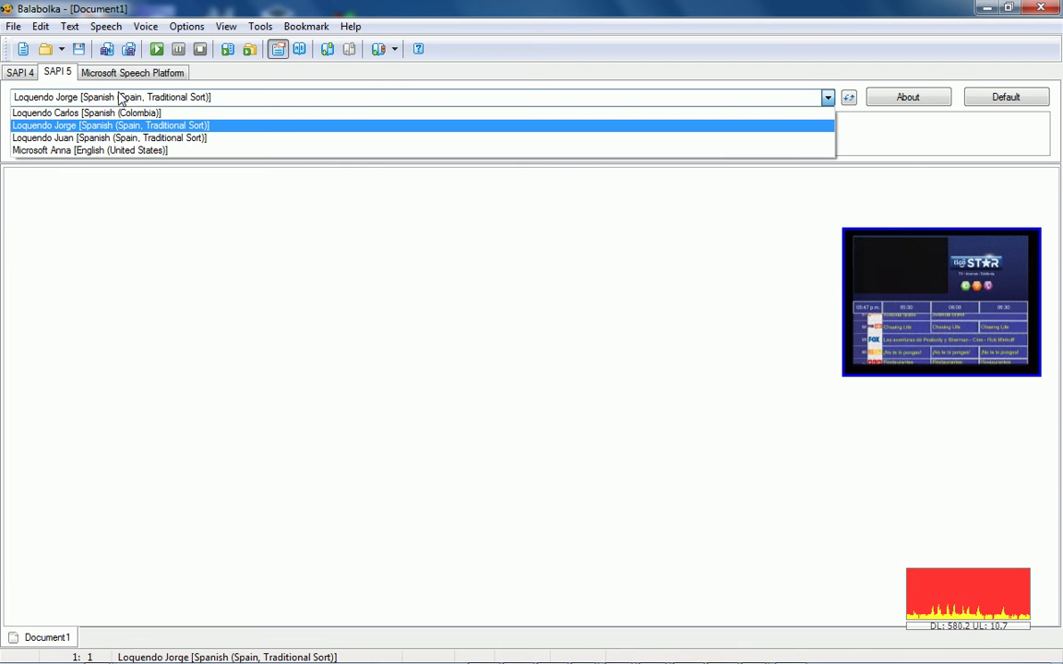
click(123, 113)
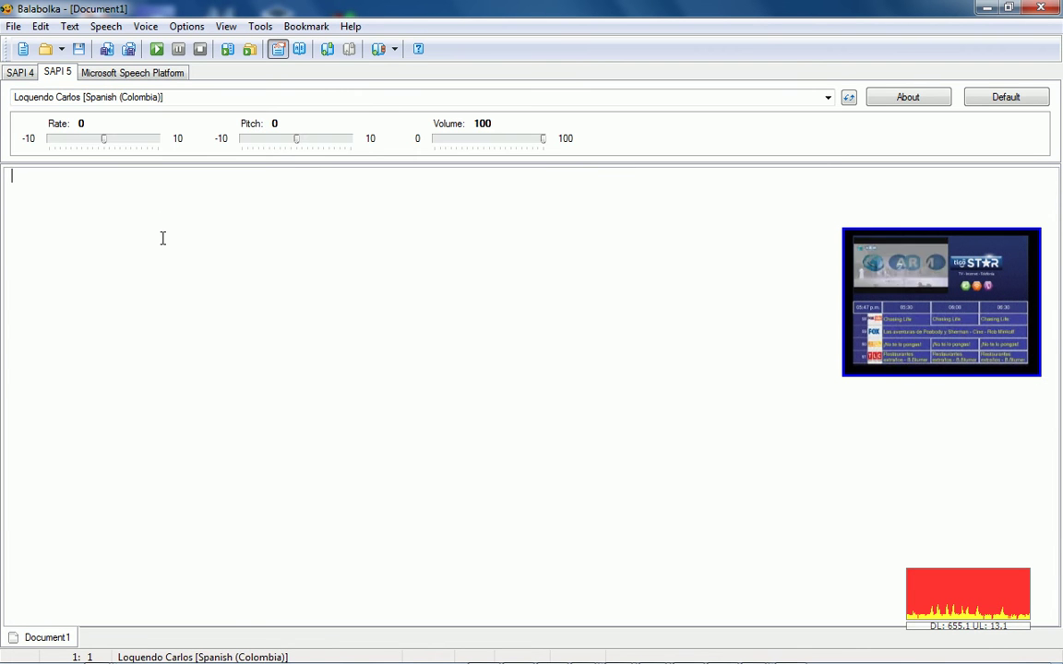
text(Carlos)
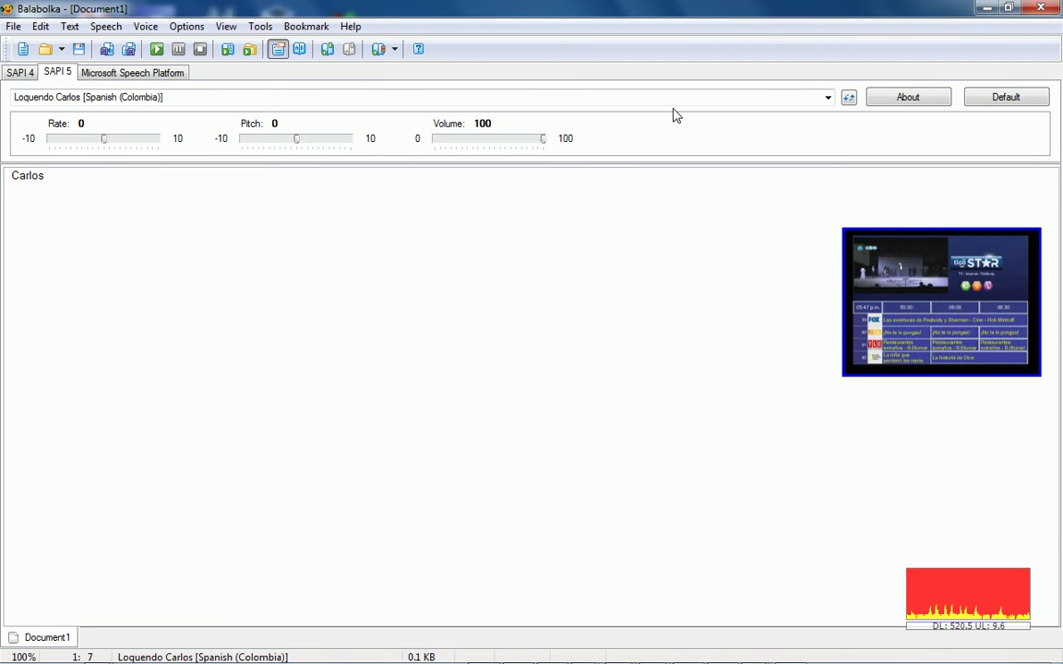
mouse_move(939, 653)
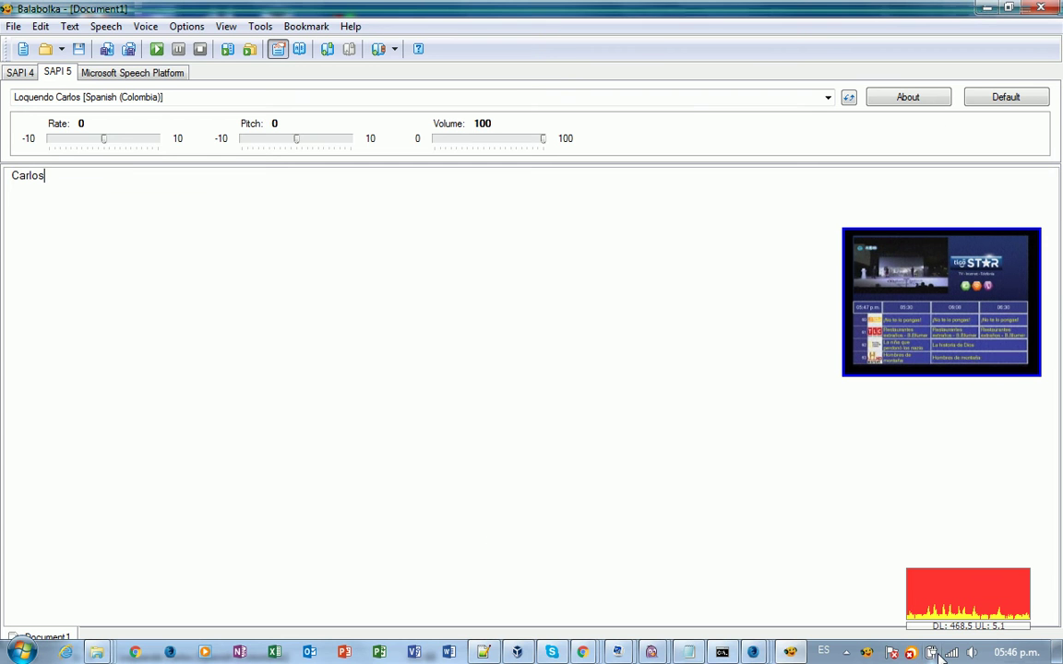
- Raise the system volume to 25 and have the Carlos voice read the test text aloud
click(971, 652)
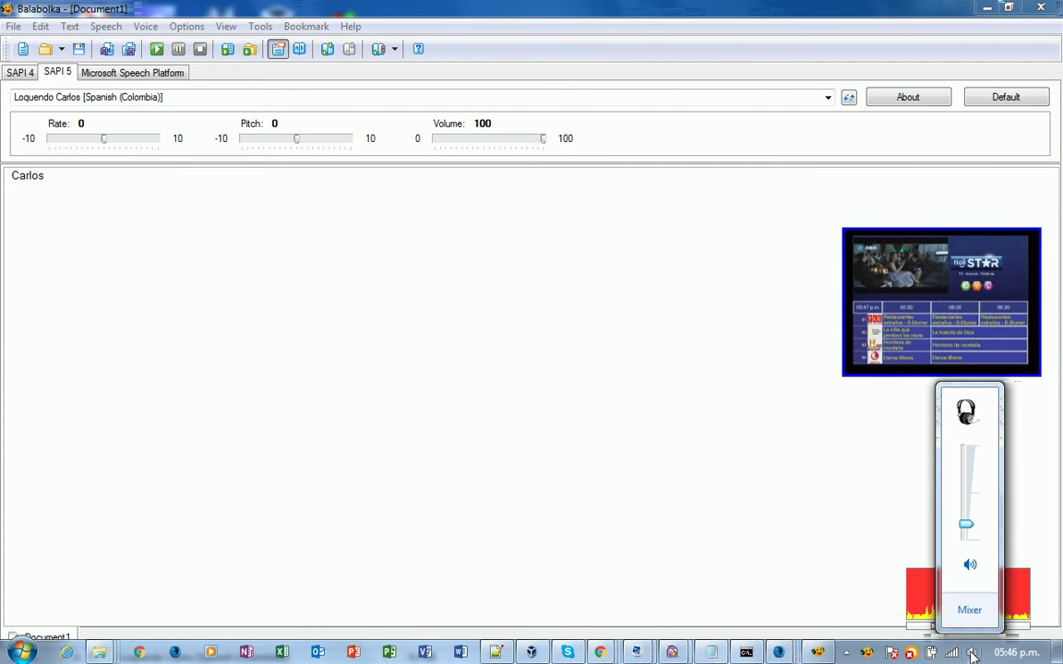
mouse_move(965, 520)
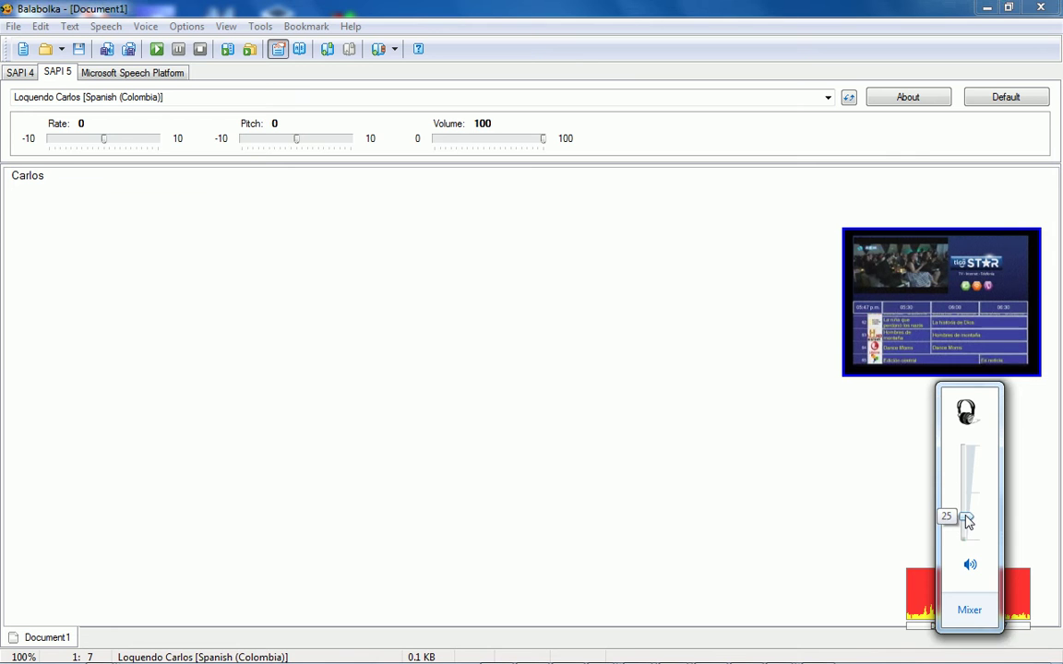
click(832, 493)
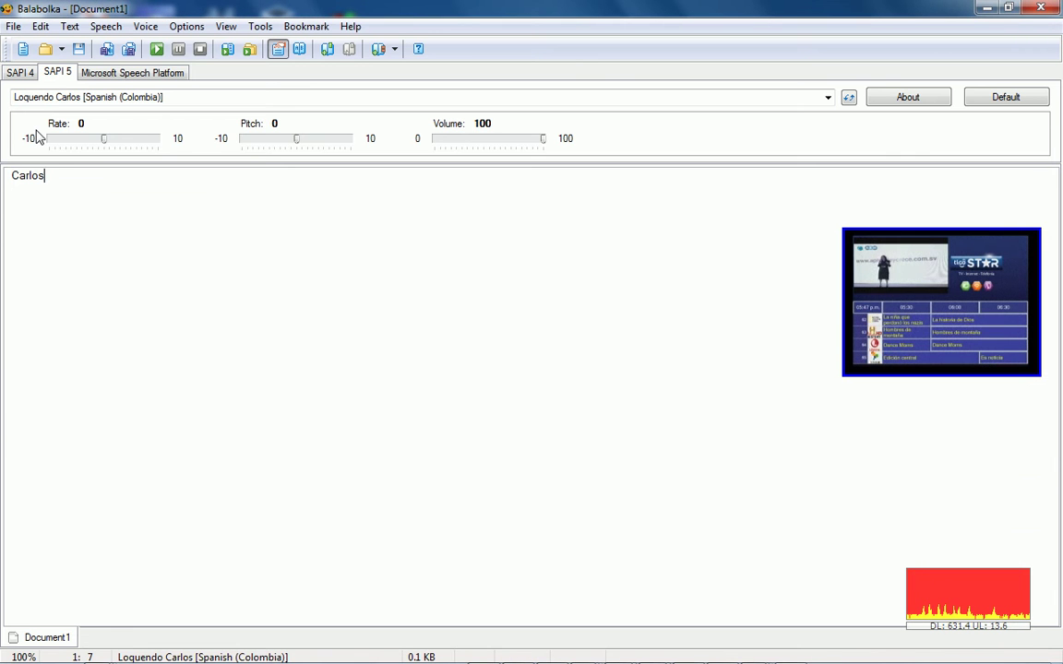
click(105, 26)
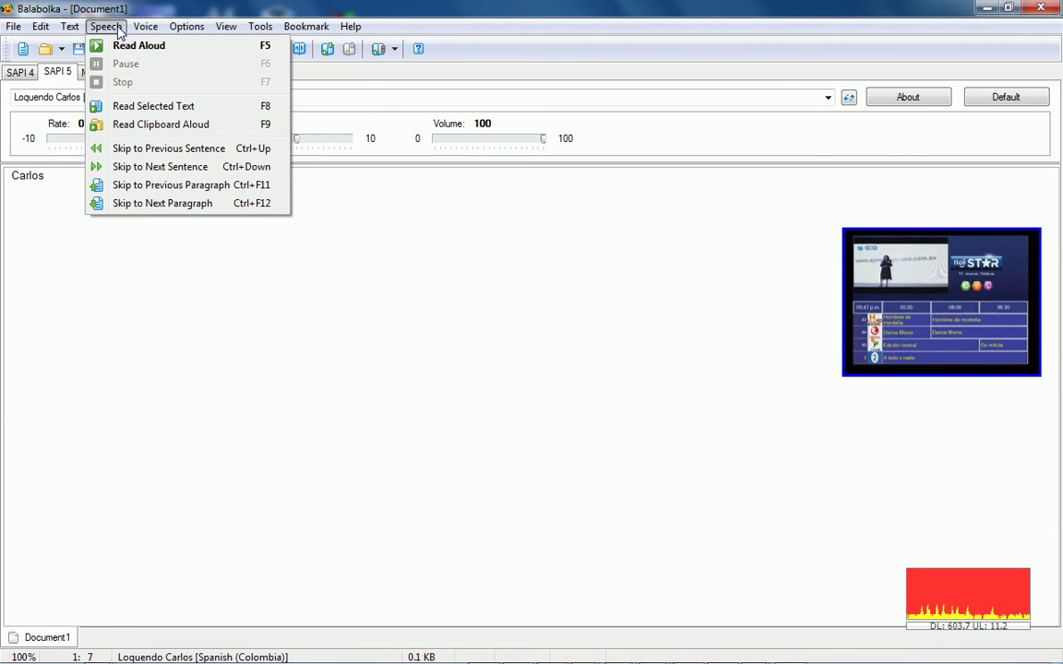
click(115, 44)
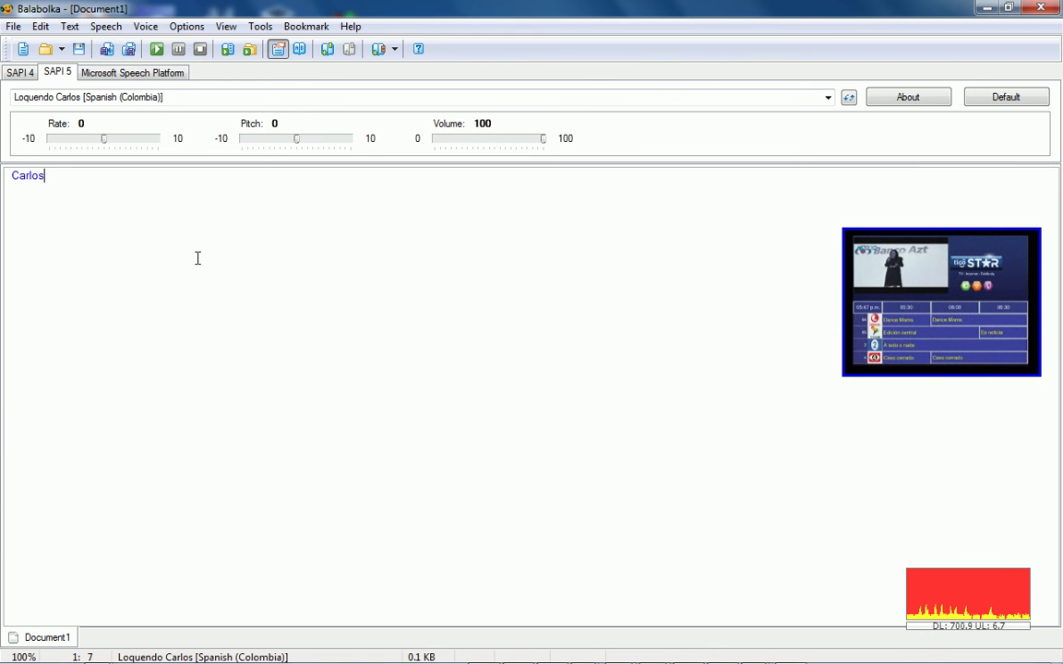
- Select the Loquendo Jorge [Spanish (Spain, Traditional Sort)] voice, replace the document text with "Jorge" and read it aloud
click(87, 97)
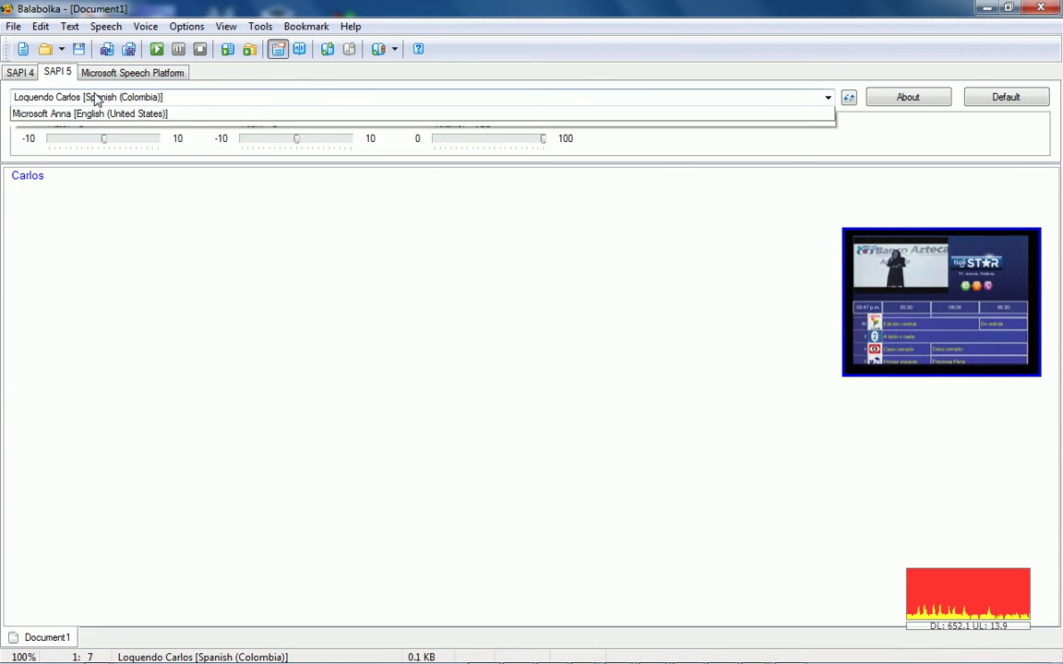
click(103, 125)
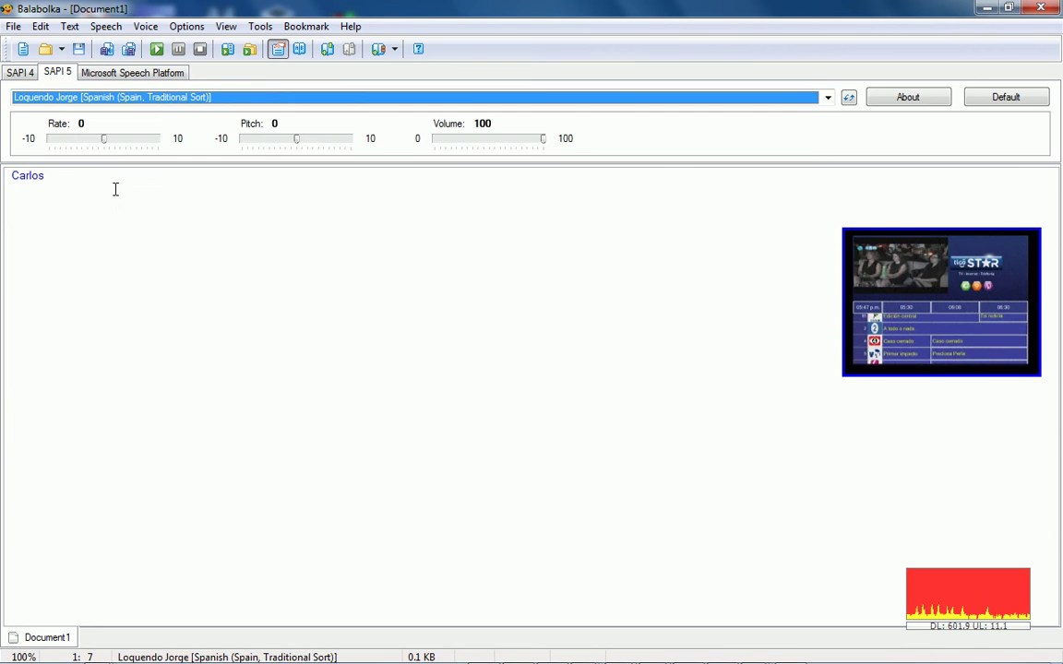
key(BackSpace)
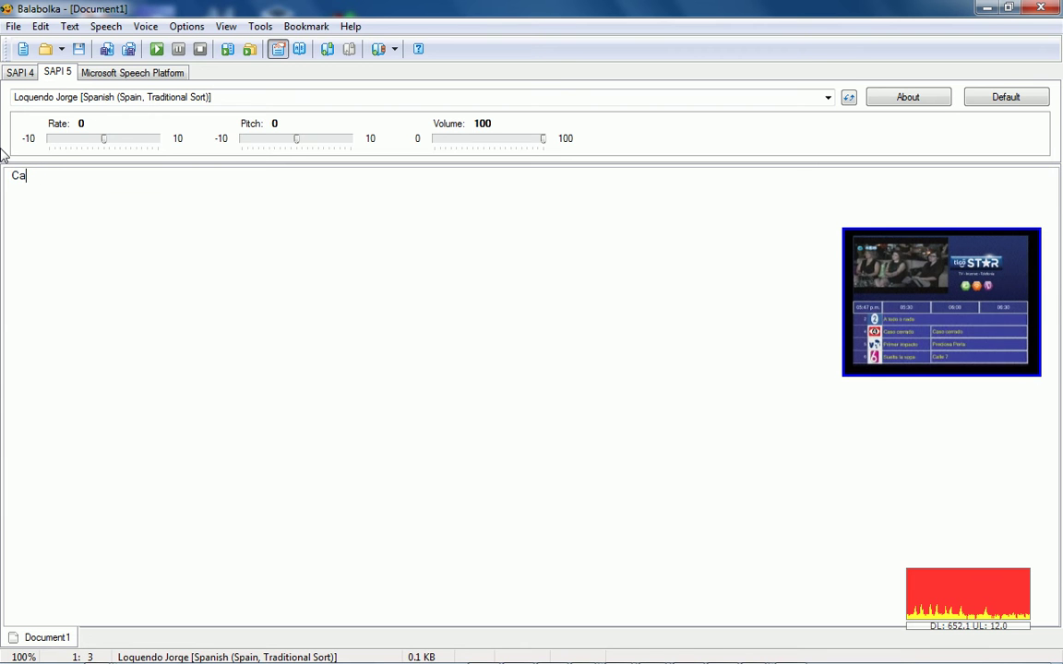
key(BackSpace)
key(BackSpace)
text(Jorge)
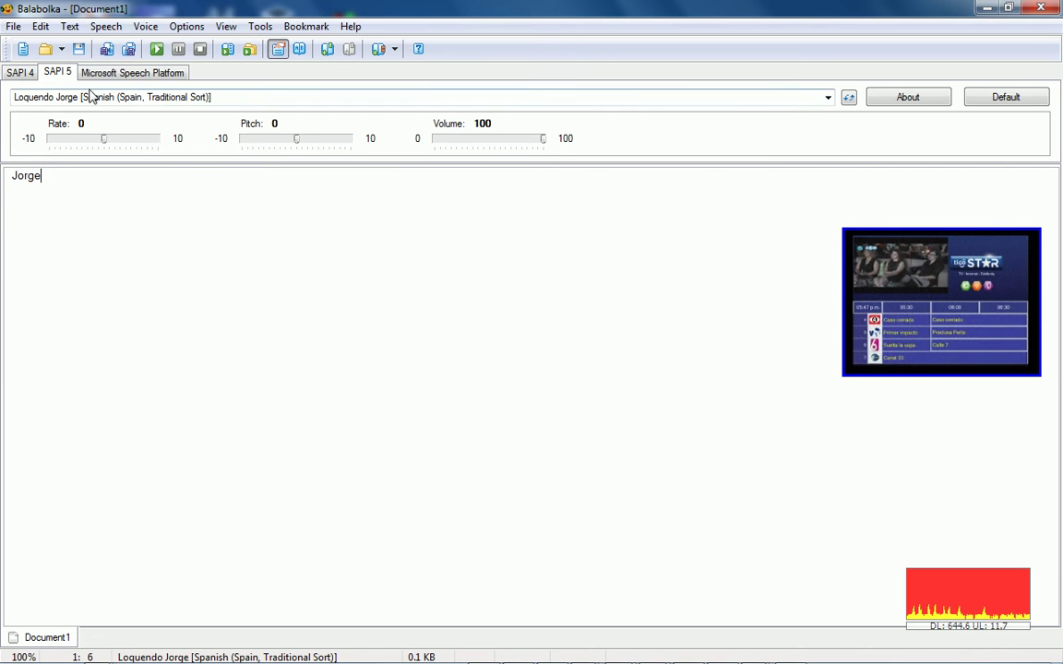
click(105, 26)
click(112, 44)
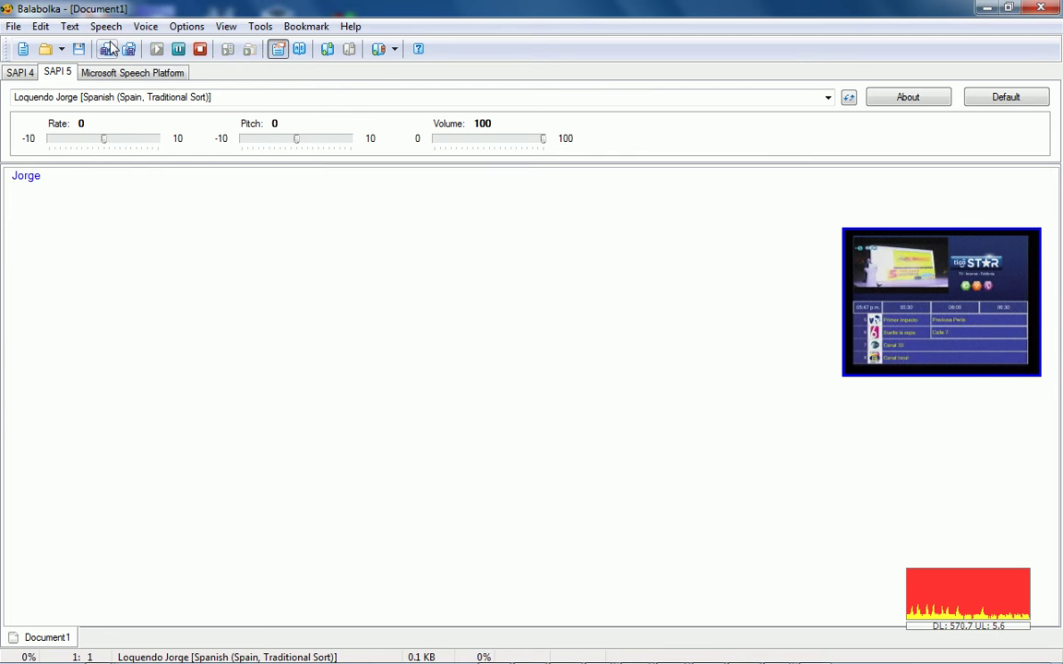
- Replace the document text with "Juan", select the Loquendo Juan [Spanish (Spain, Traditional Sort)] voice and read it aloud
drag(97, 182, 3, 152)
text(Ju)
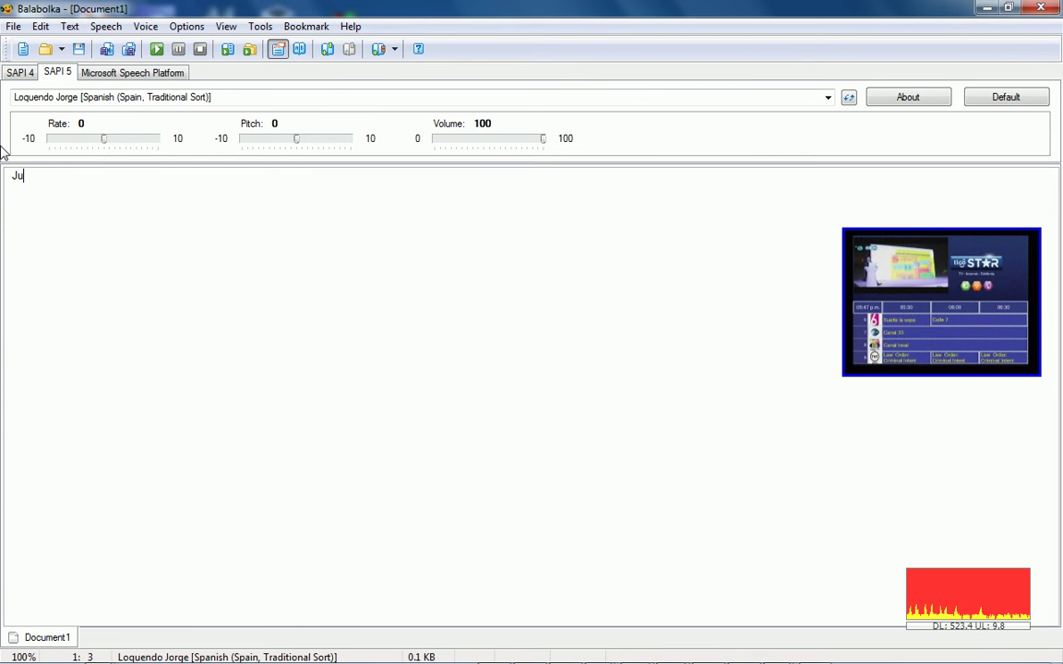
text(an)
click(97, 98)
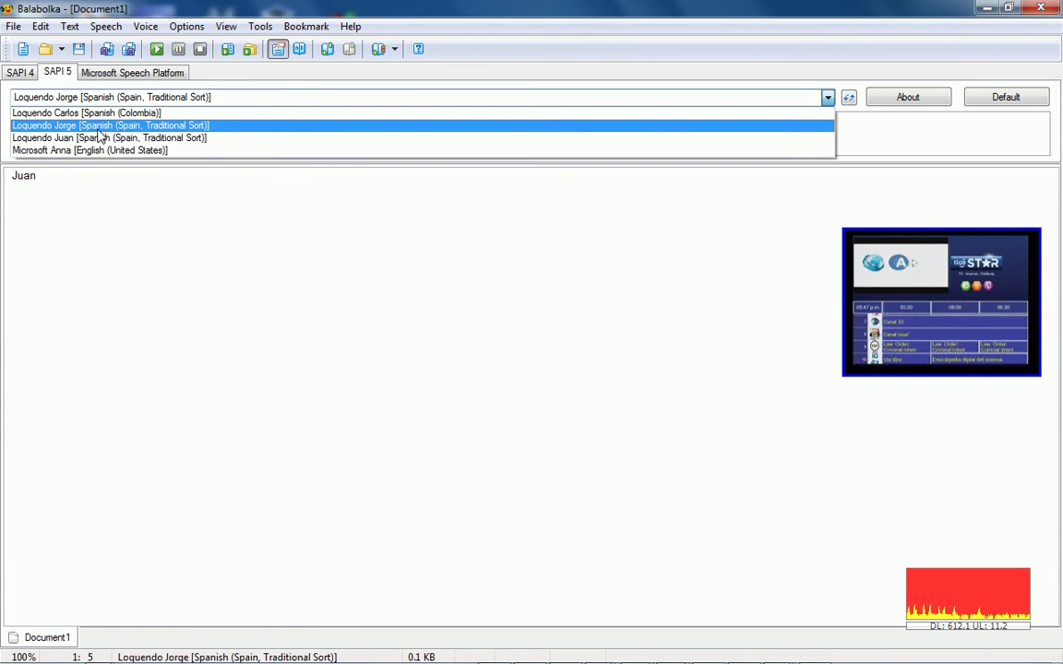
click(100, 138)
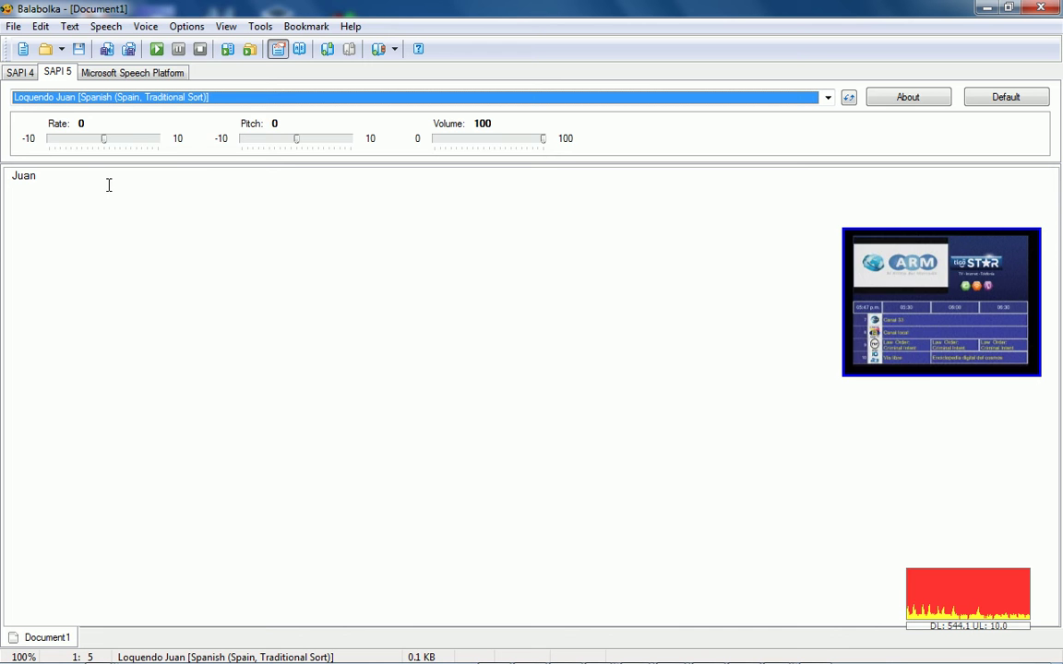
click(97, 27)
click(98, 44)
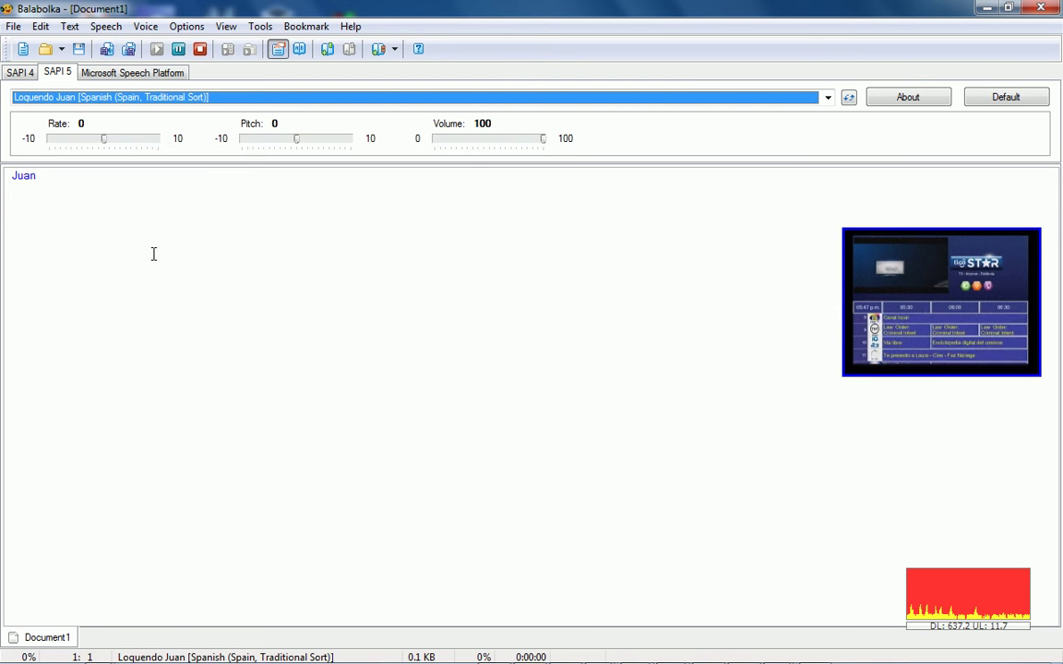
- Look through the open windows for the voice installers and check the Loquendo DVD drive's contents
key(alt+Tab)
key(Tab)
key(Tab)
key(Tab)
key(Tab)
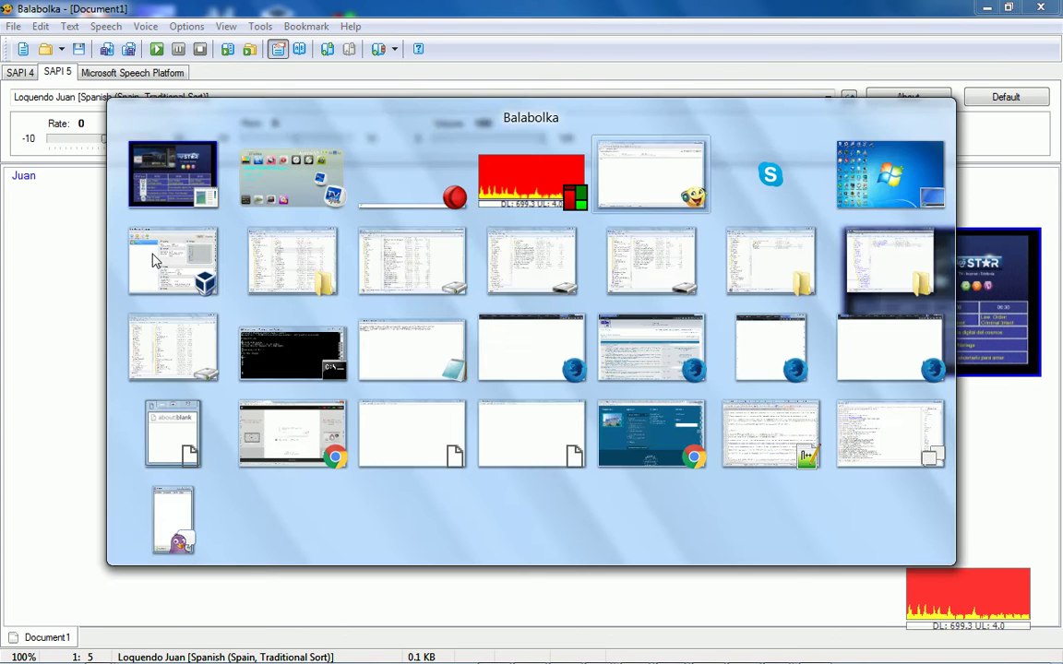
key(Tab)
key(Tab)
key(Tab)
key(Tab)
key(Tab)
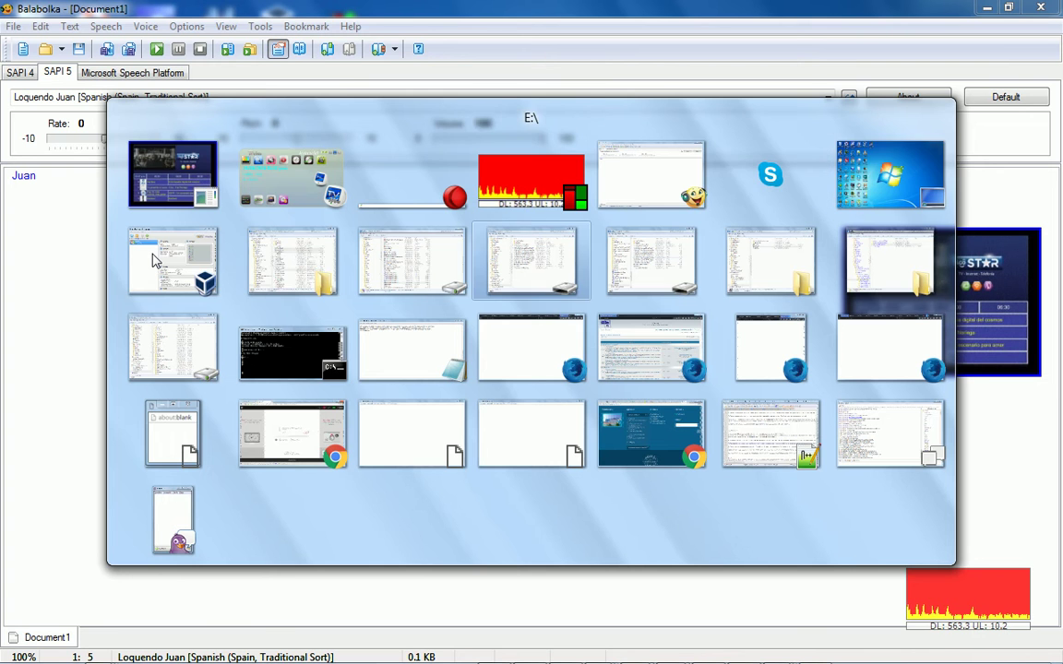
key(alt+Tab)
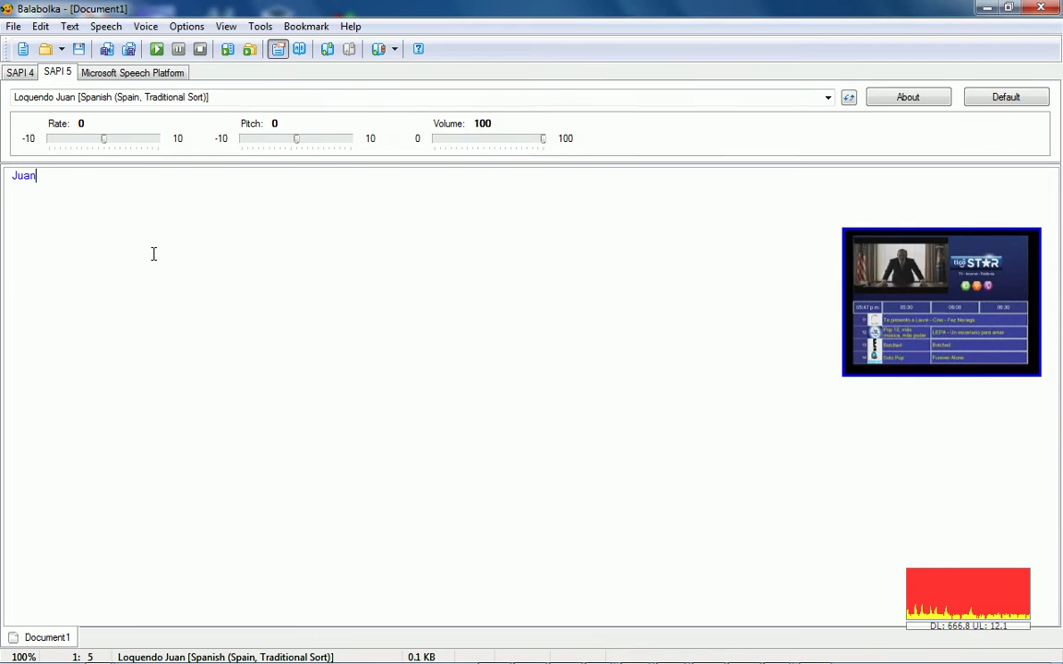
key(alt+Tab)
key(Tab)
key(Tab)
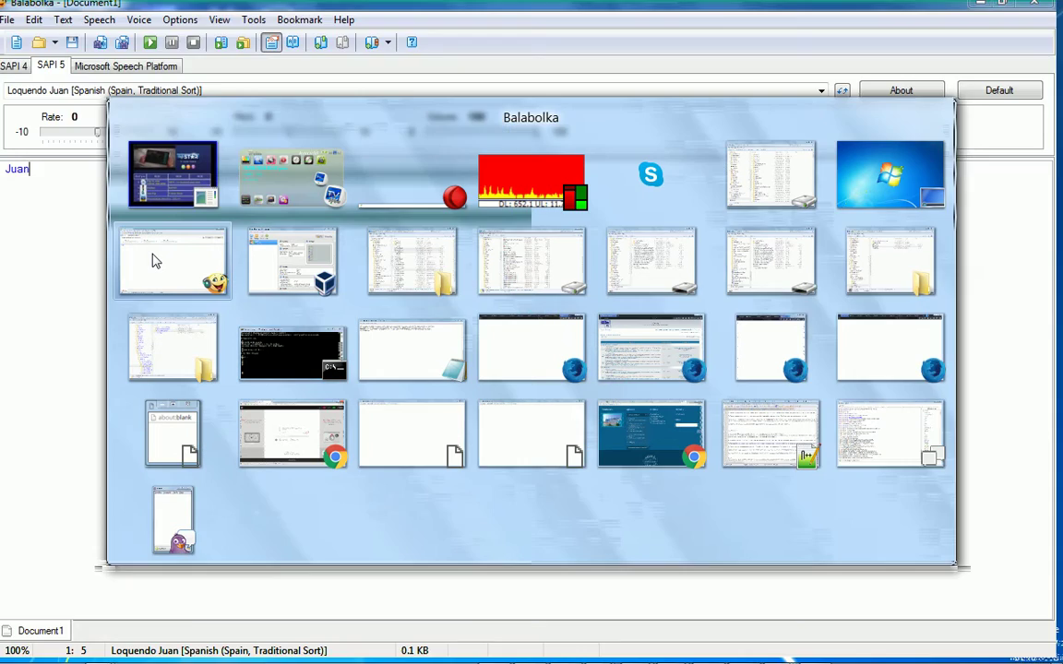
key(Tab)
key(Tab)
key(Tab)
key(Tab)
key(Tab)
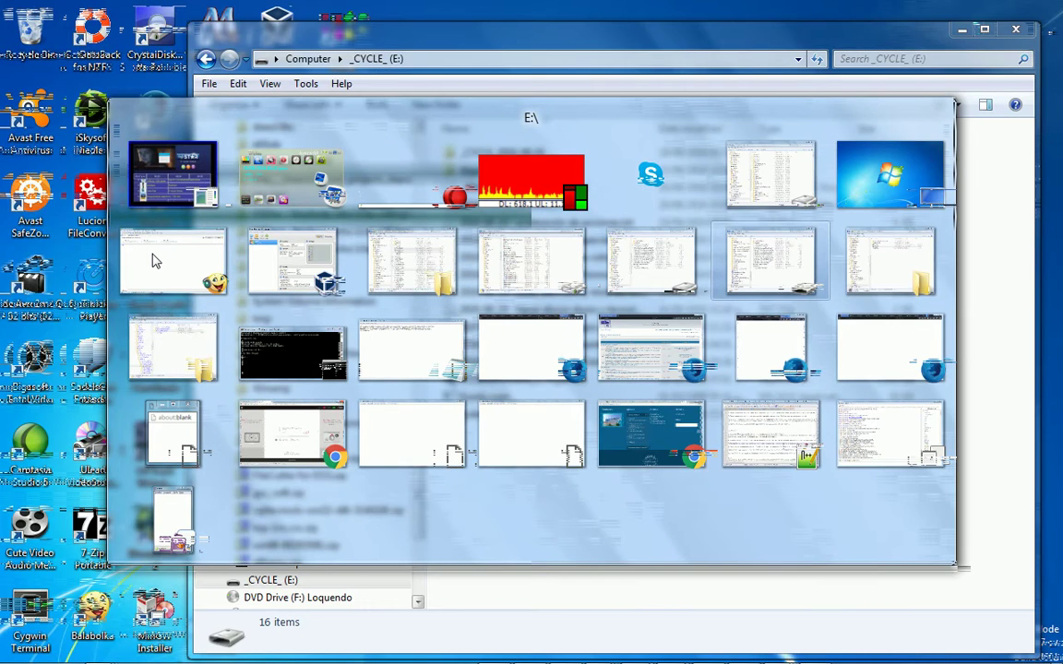
key(Tab)
key(alt+Up)
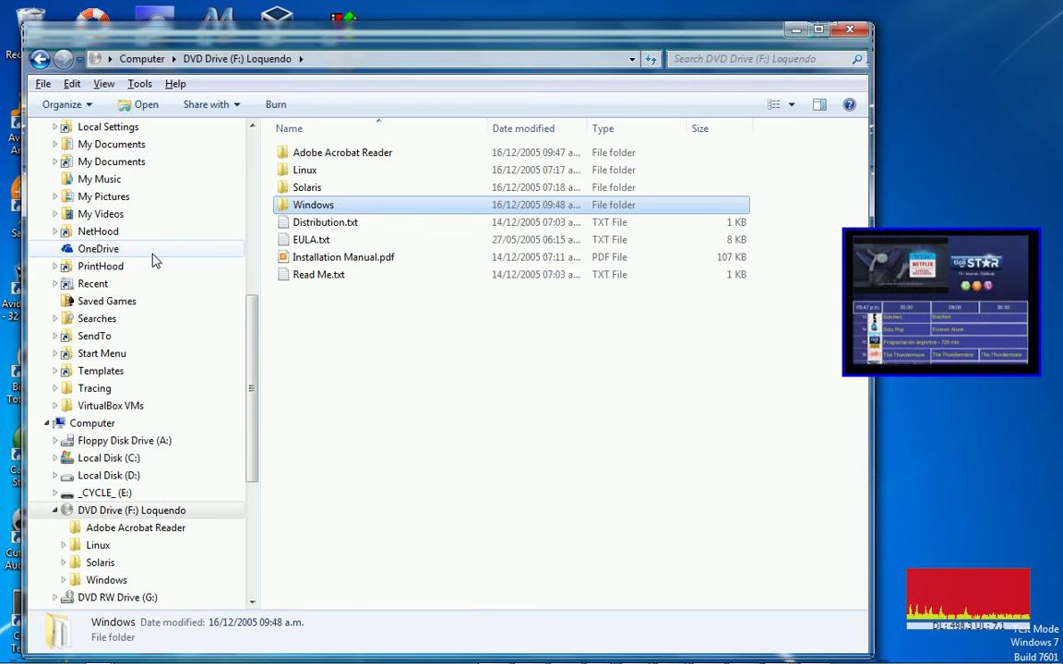
key(alt+Up)
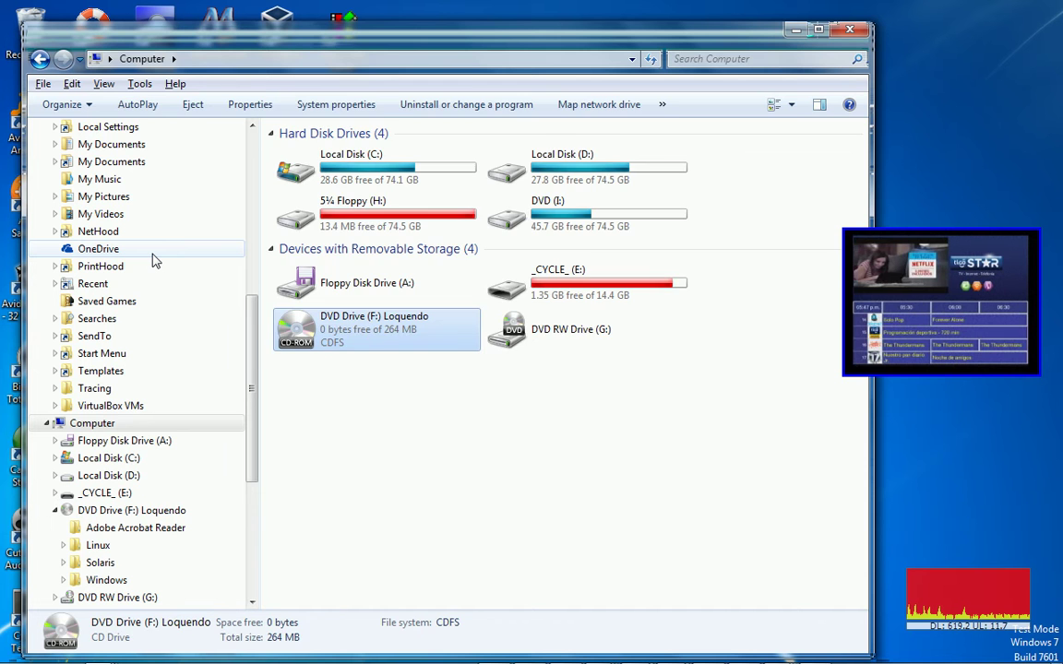
key(alt+Left)
- Check the installed LTTS program folder and its parent folders up to Program Files (x86)
key(alt+Tab)
key(Tab)
key(Tab)
key(Tab)
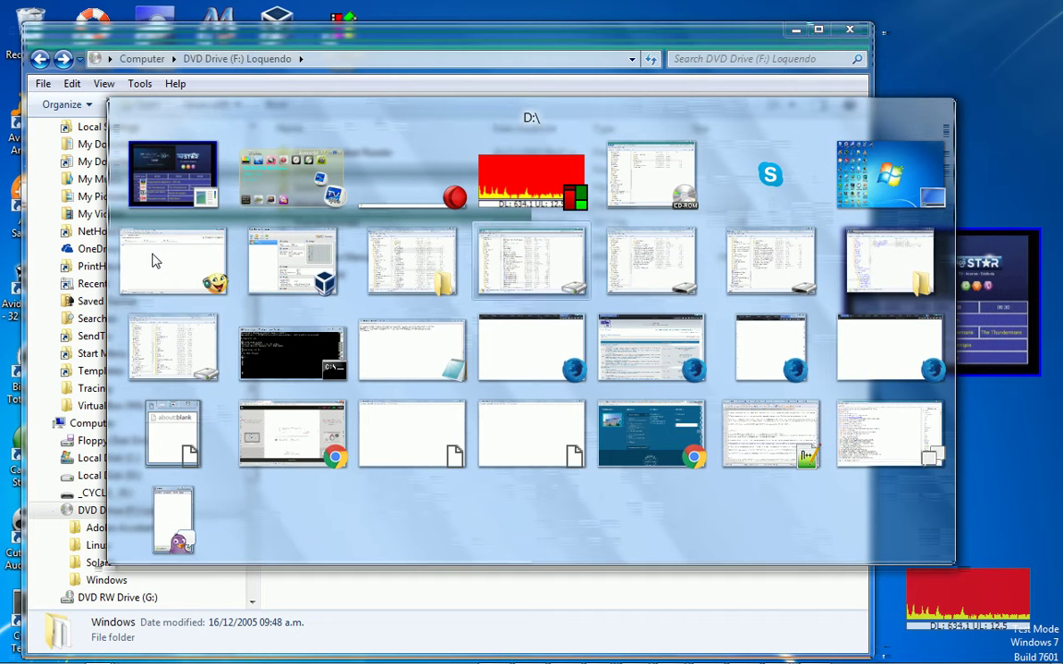
key(Tab)
key(Up)
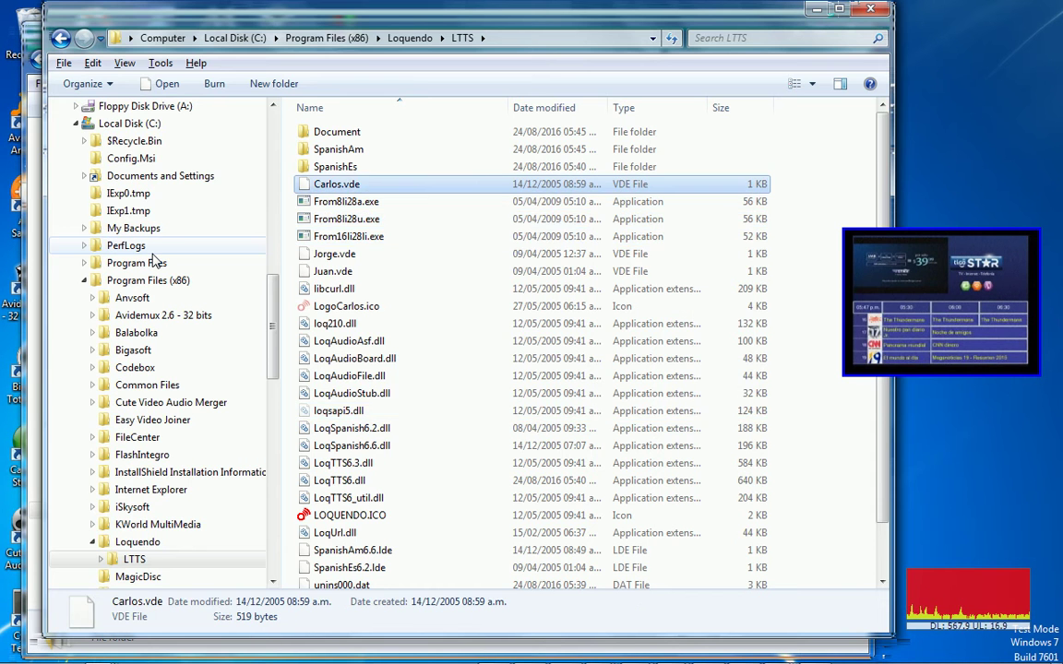
key(alt+Up)
key(alt+Up)
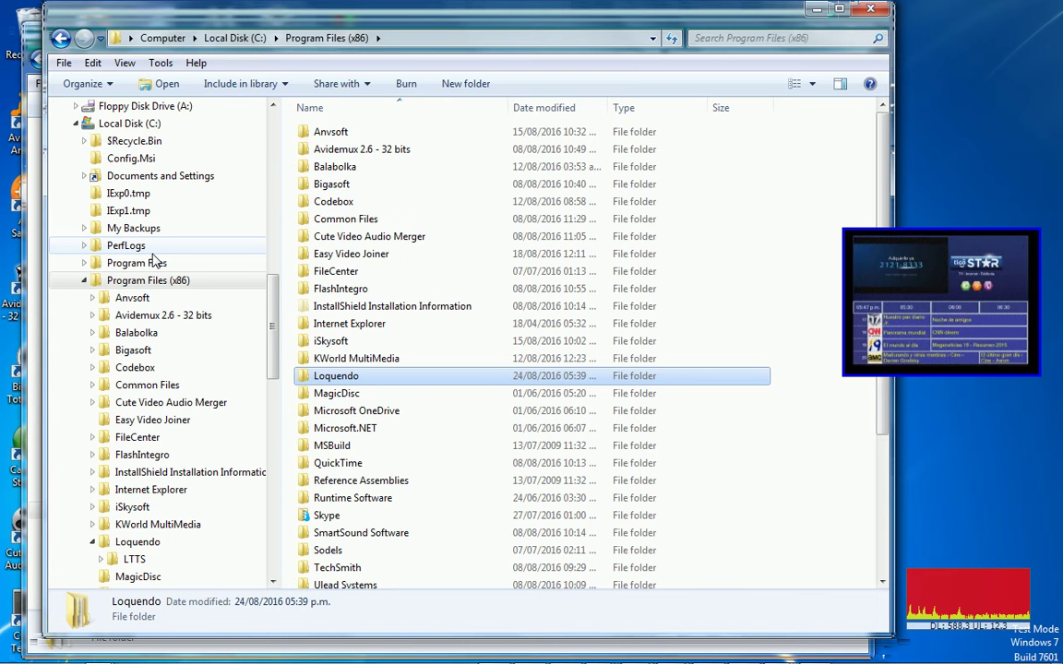
- Switch to the Loquendo crack folder window and go up to the Loquendo folder inside Win32Speech
key(alt+Tab)
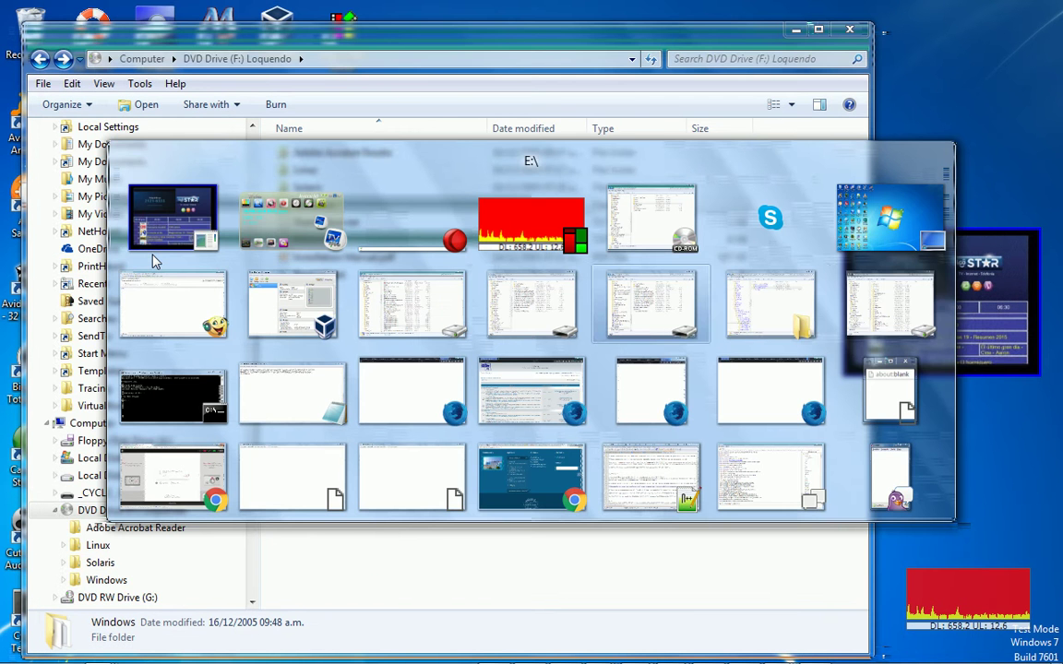
key(alt+Tab)
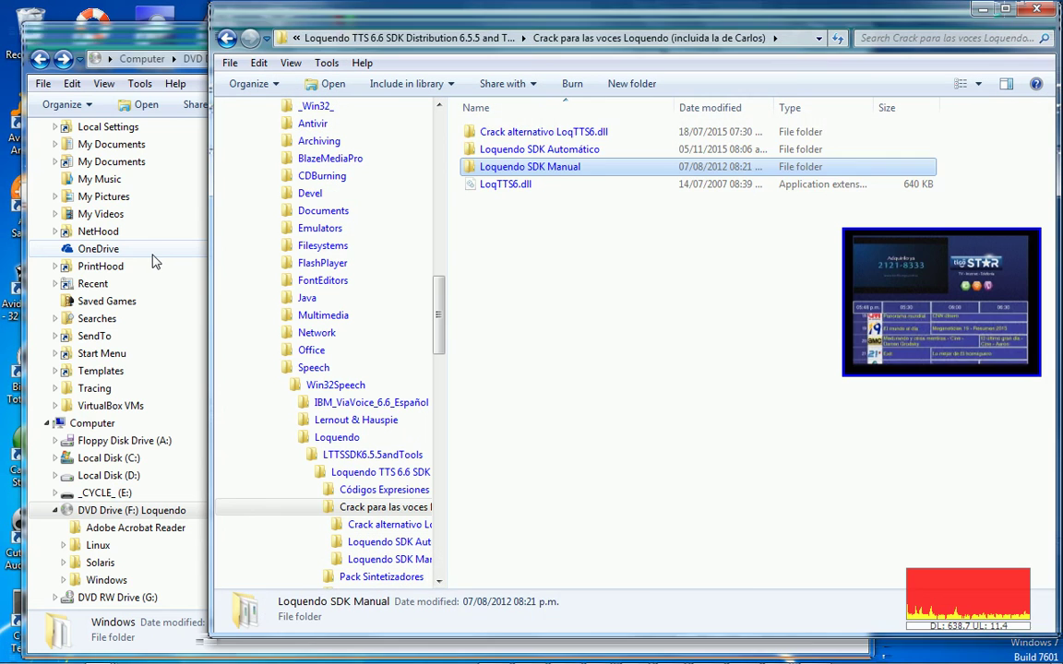
key(BackSpace)
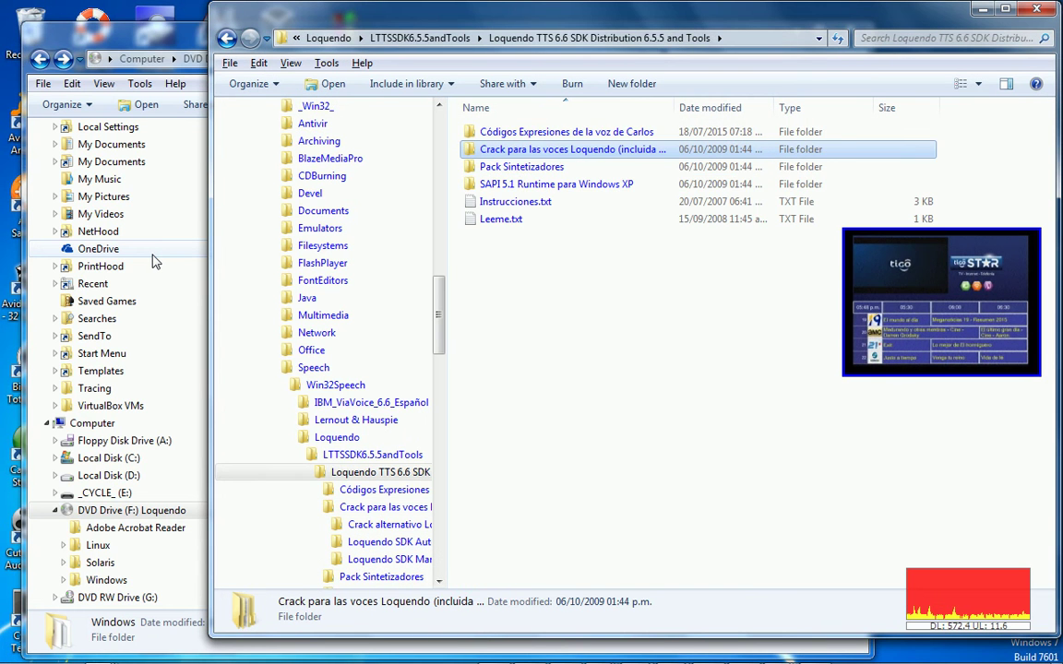
key(BackSpace)
key(BackSpace)
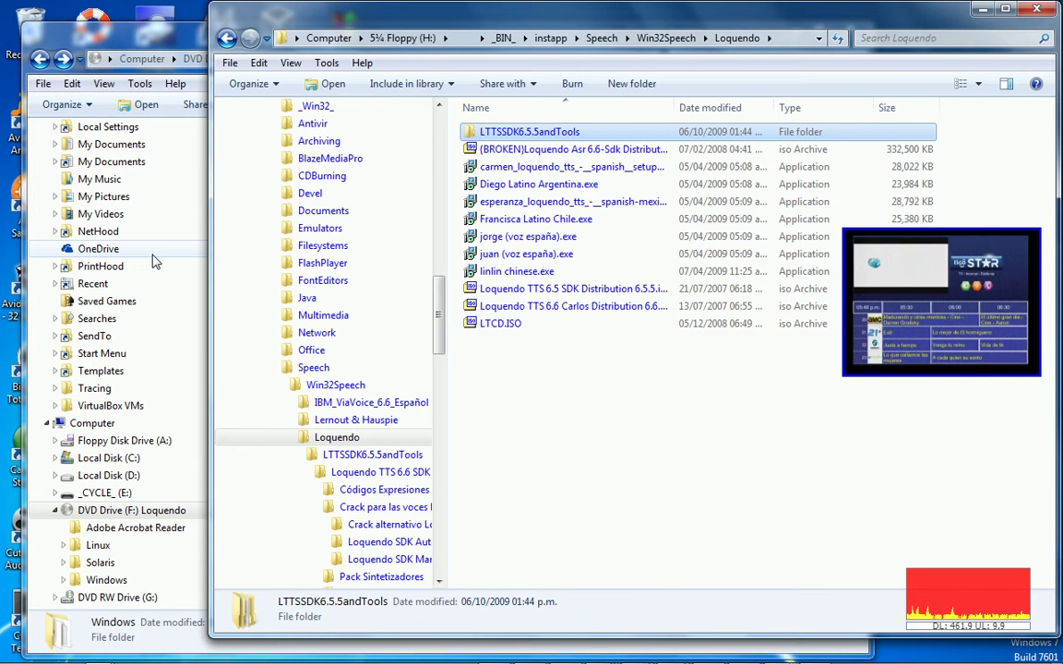
- Select the Carmen Spanish voice installer and save the pending download L00N3YTUN3SV0L1.part07.rar to Local Disk (D:)
key(Down)
key(Down)
key(Down)
key(Down)
key(Up)
key(Up)
key(Return)
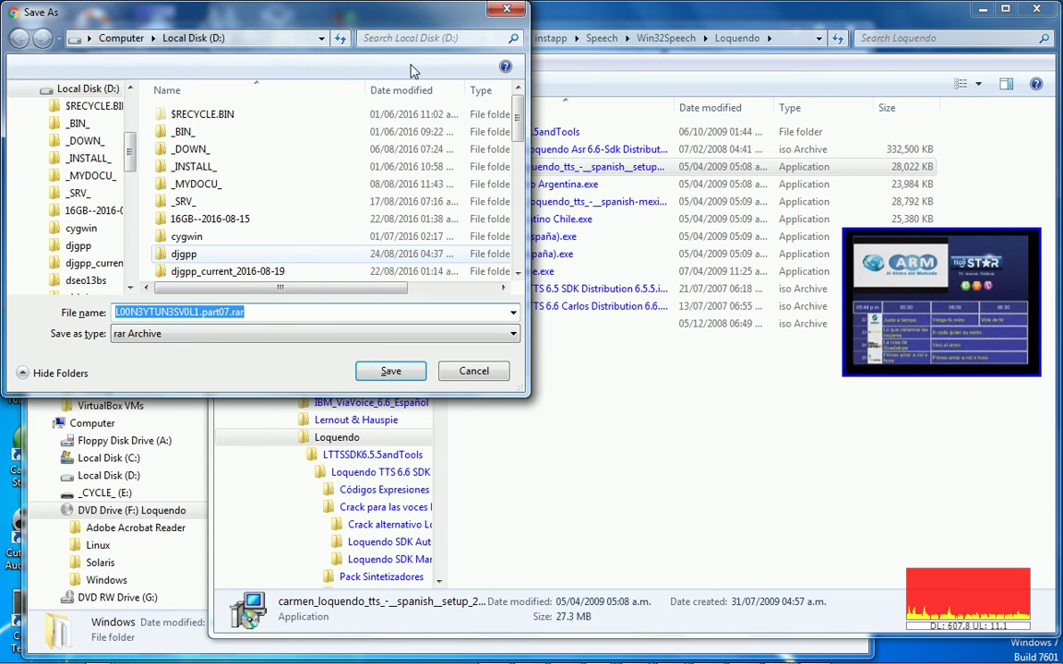
click(412, 373)
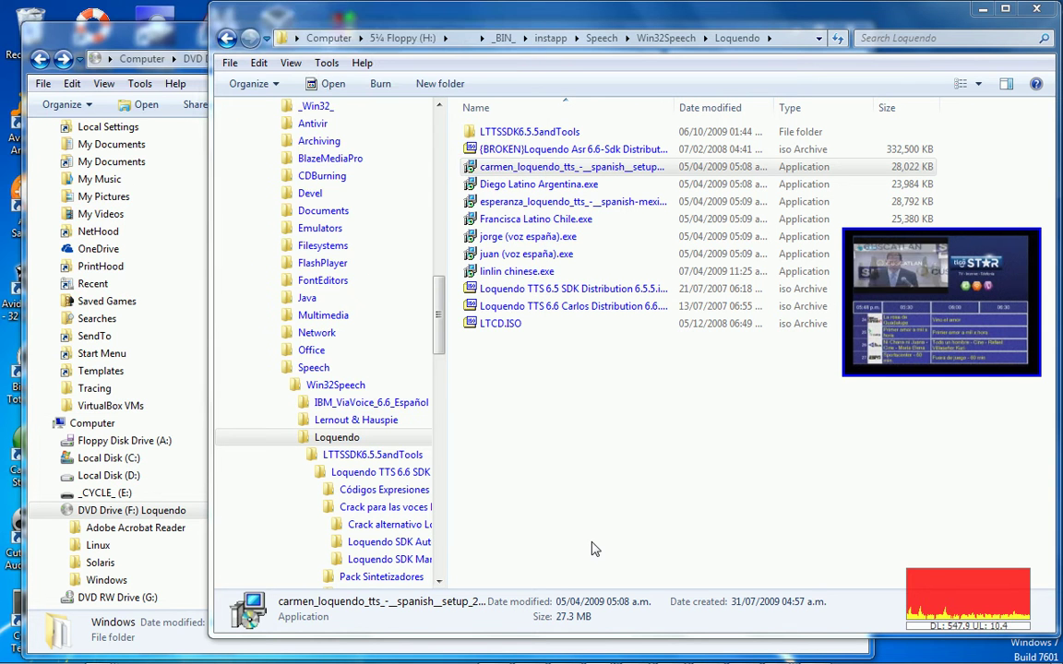
- Run the Carmen Spanish voice installer from the Loquendo folder and start the installation with its default options
click(530, 169)
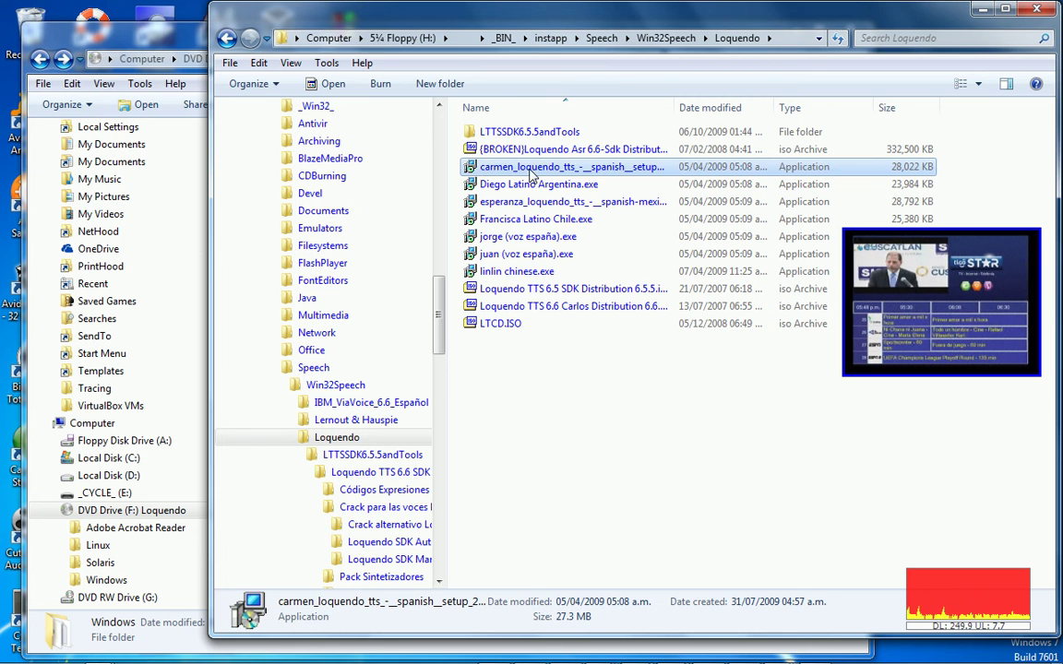
double_click(533, 172)
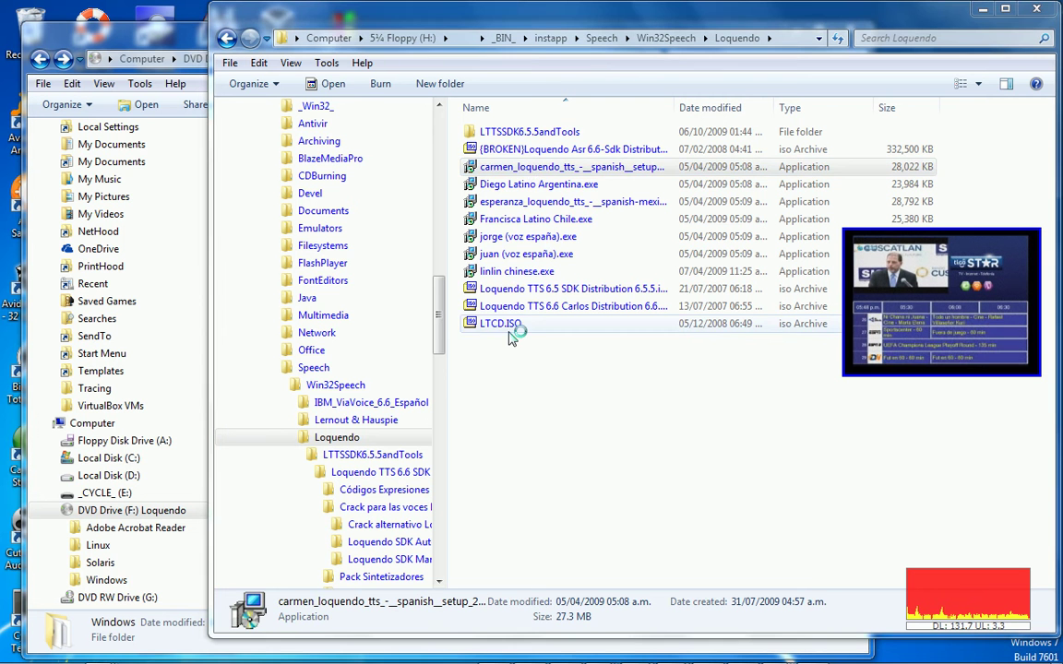
click(625, 474)
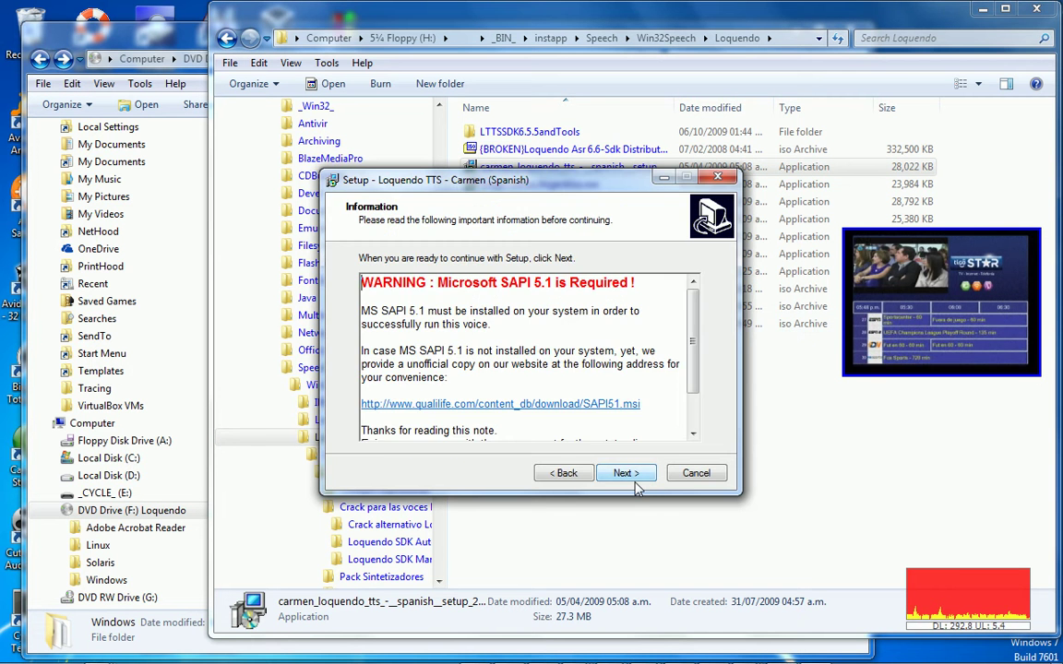
key(Return)
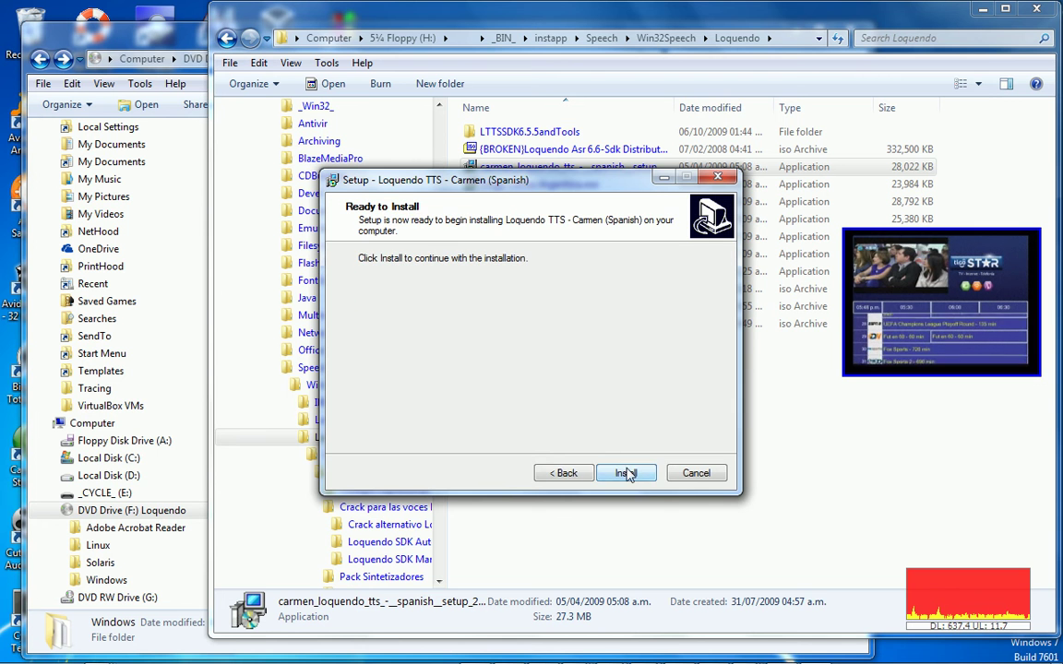
click(626, 474)
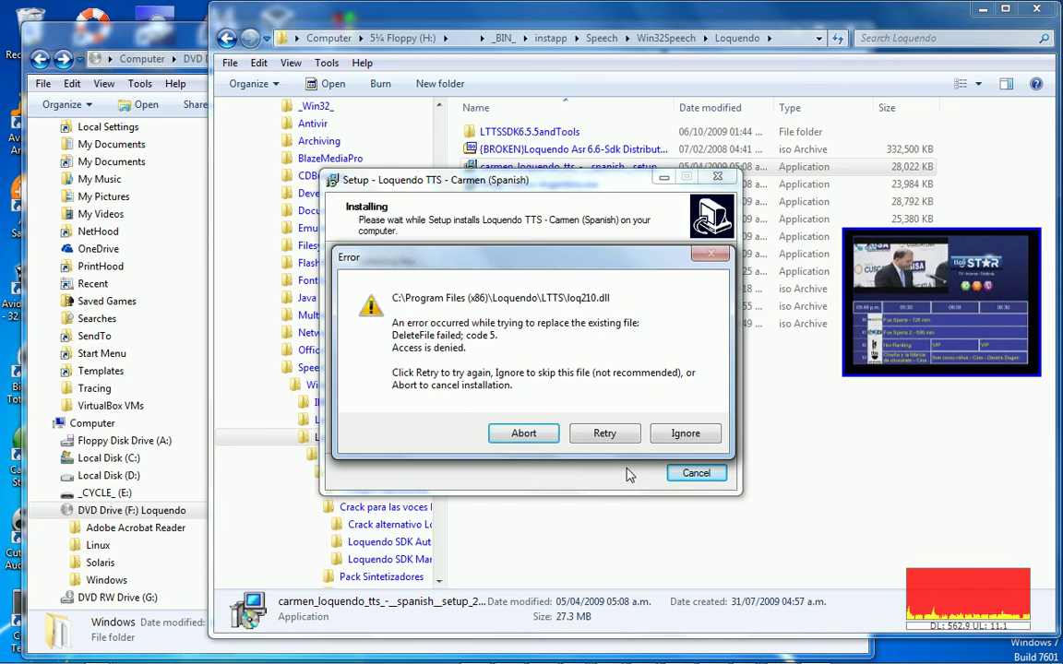
- Close Balabolka without saving Document1, and retry replacing loq210.dll to finish the Carmen voice setup
key(alt+Tab)
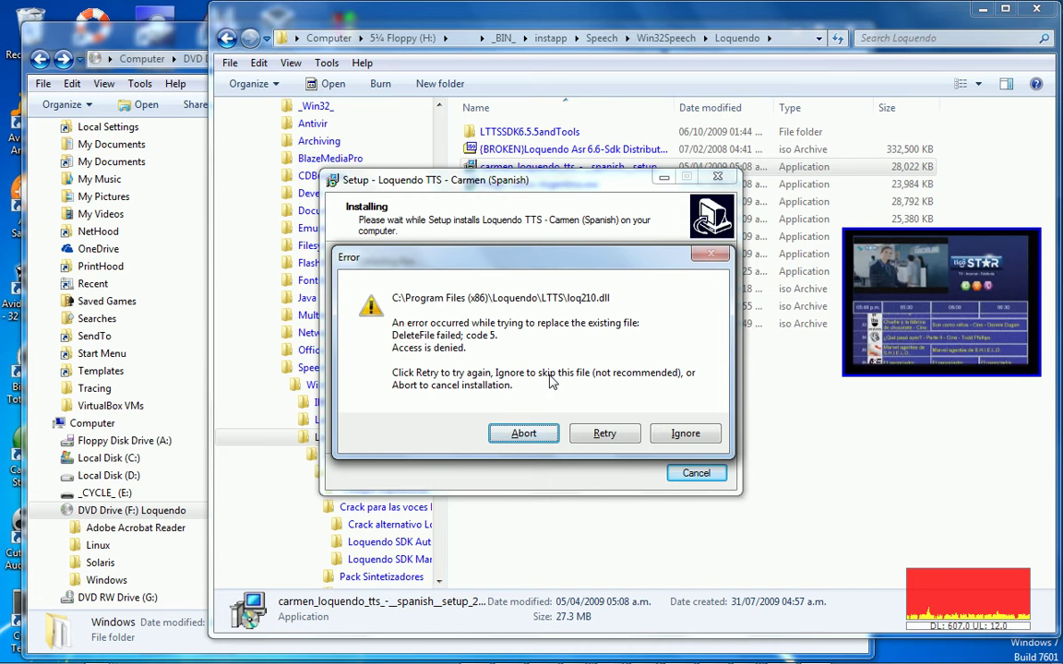
drag(581, 253, 592, 213)
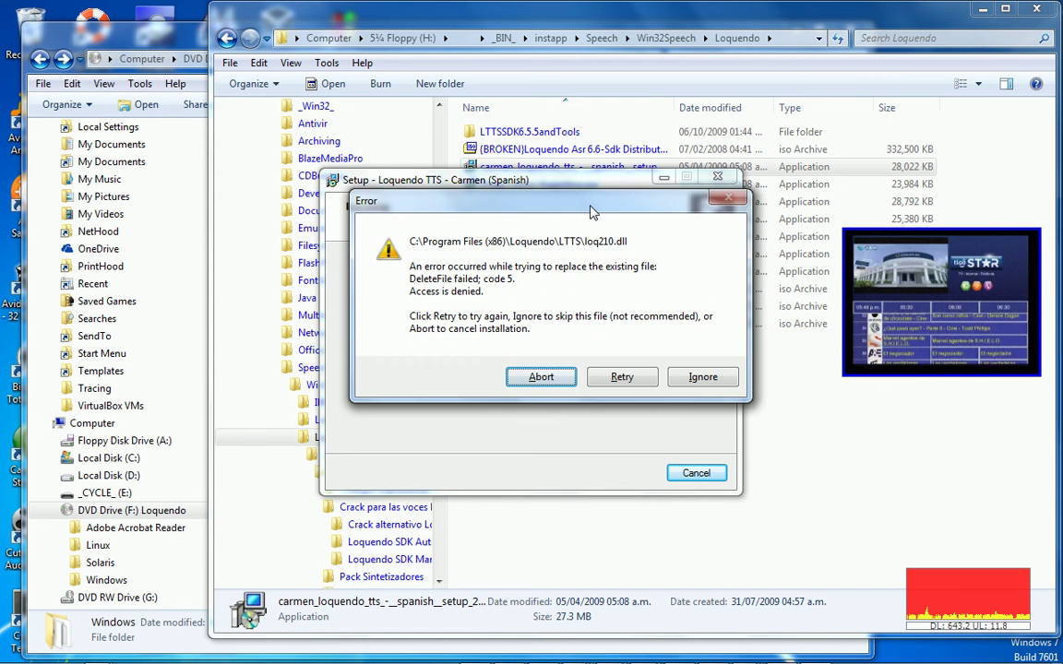
mouse_move(637, 657)
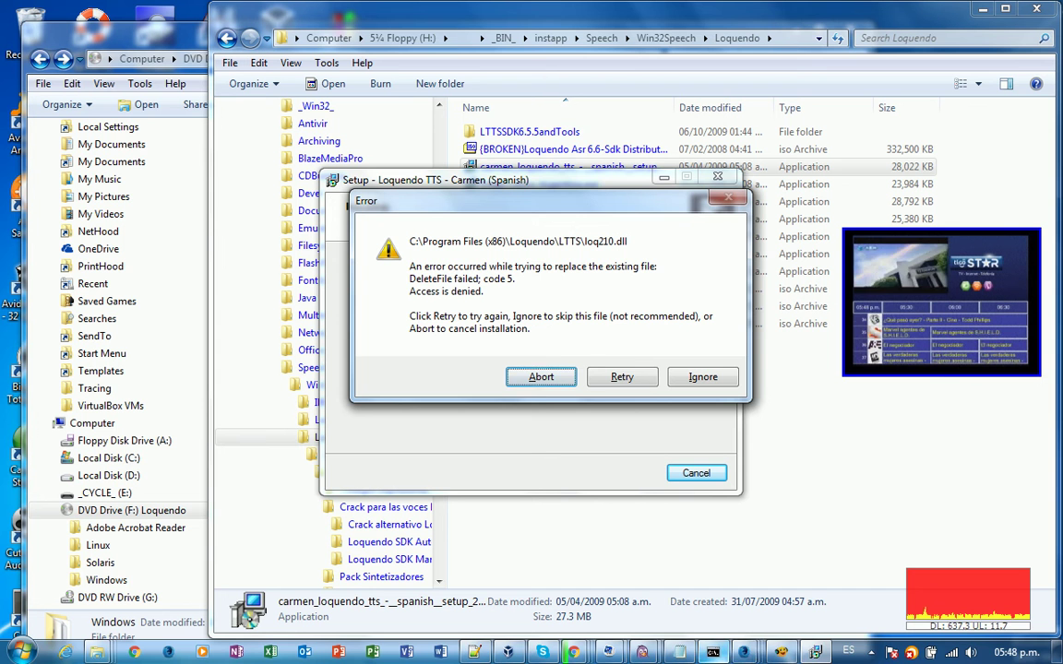
right_click(781, 653)
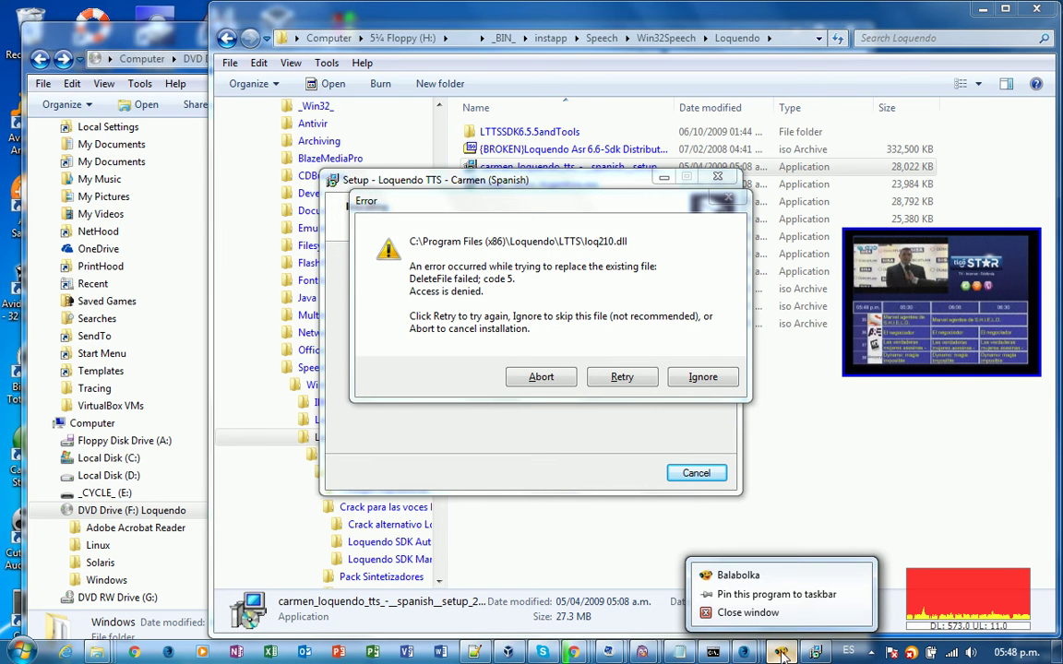
click(751, 613)
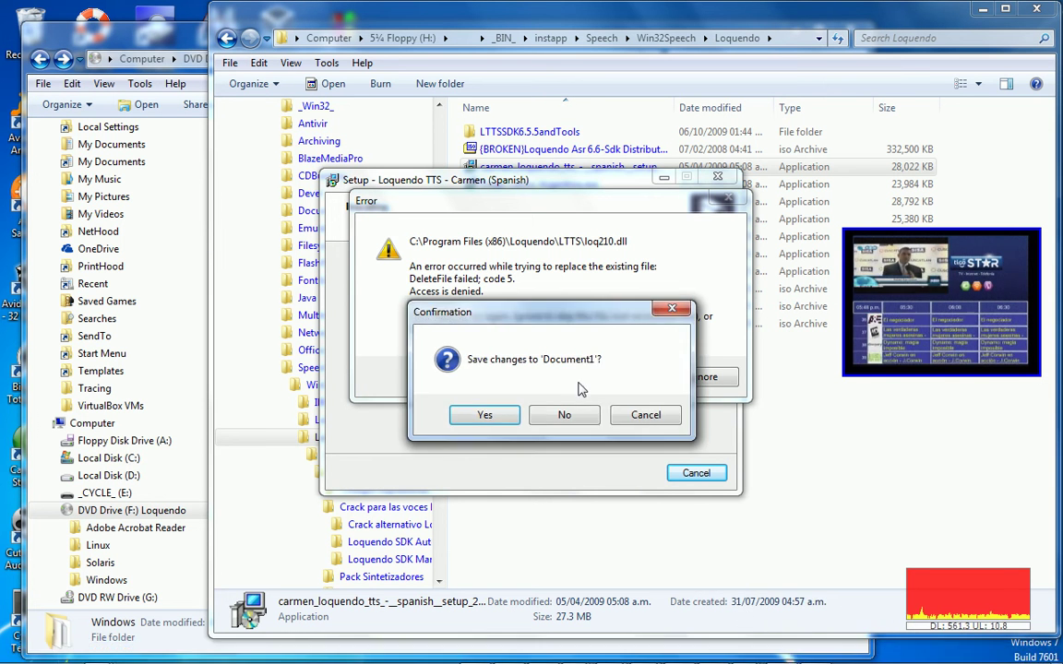
click(581, 414)
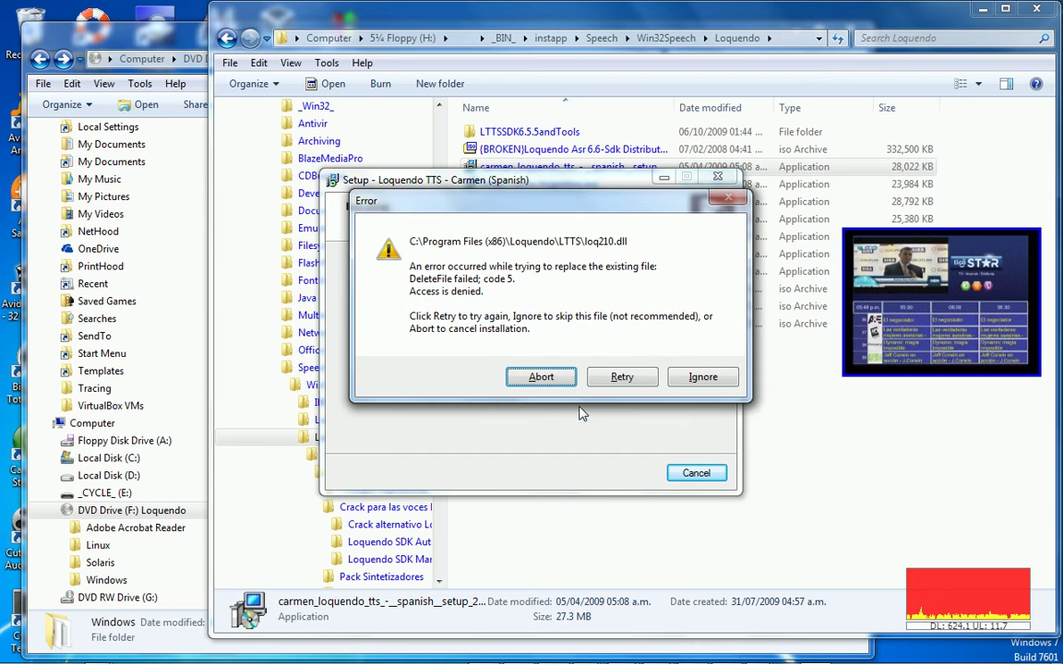
click(620, 377)
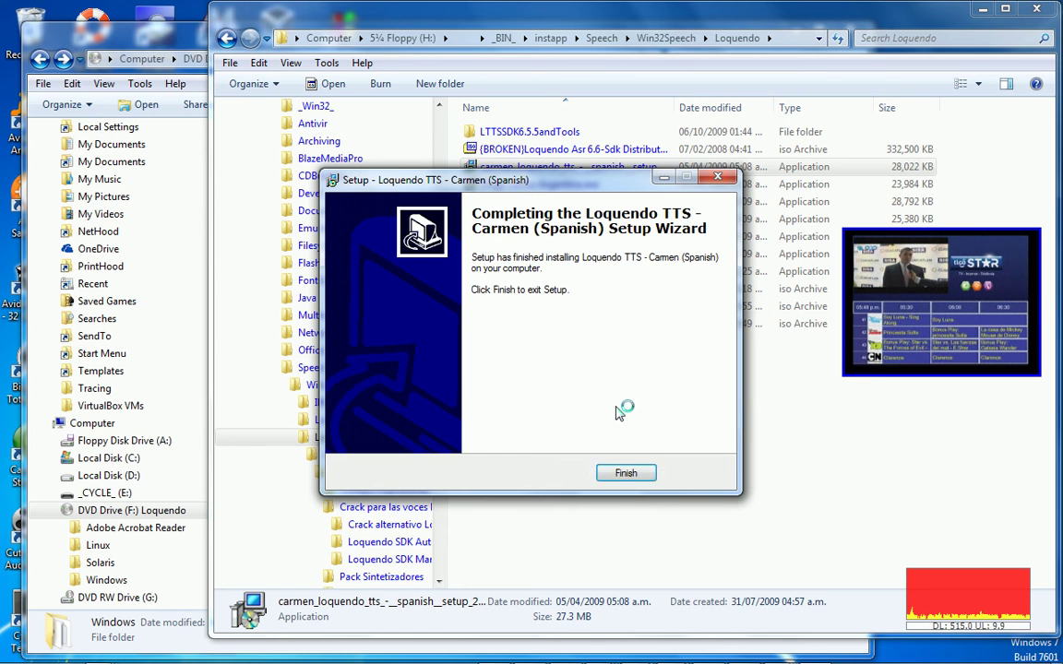
click(625, 474)
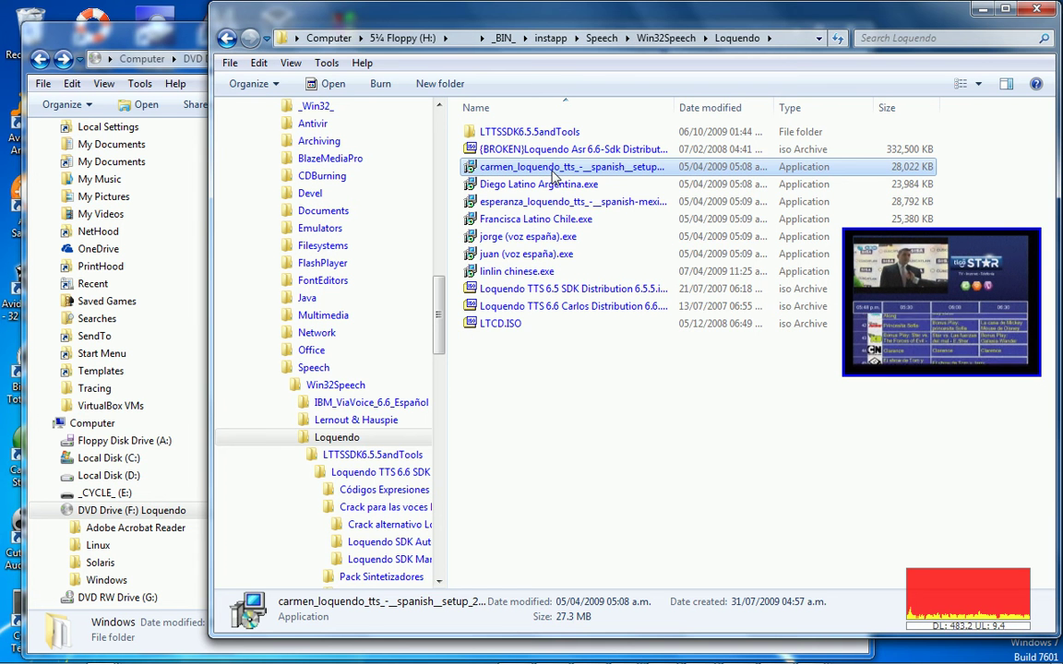
- Install the Diego (Spanish-Argentina) voice from Diego Latino Argentina.exe and finish its setup wizard
double_click(552, 184)
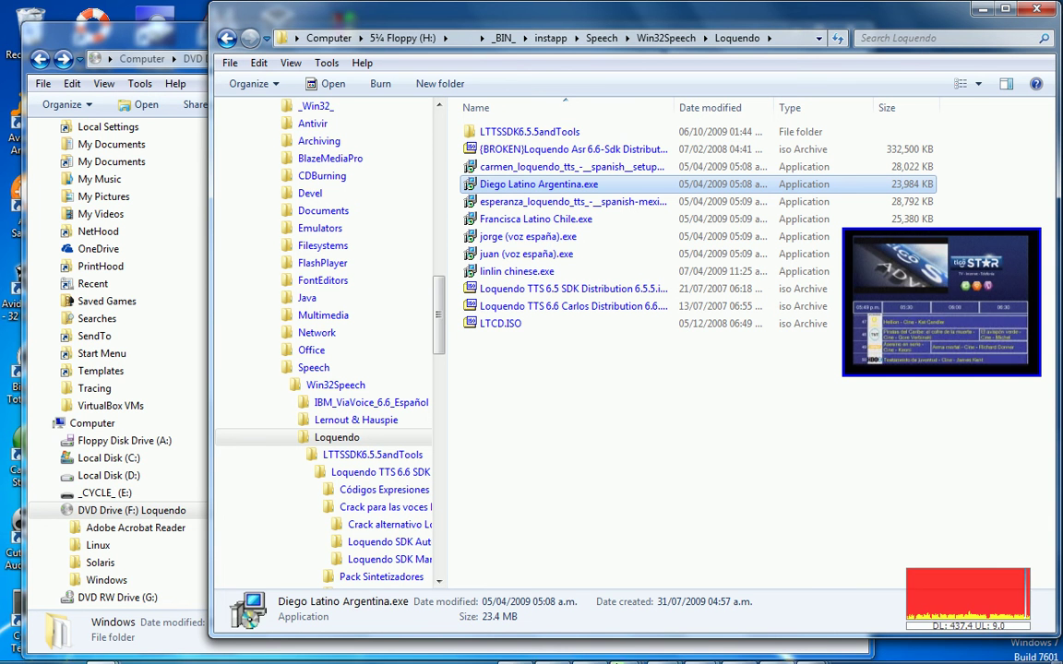
mouse_move(624, 652)
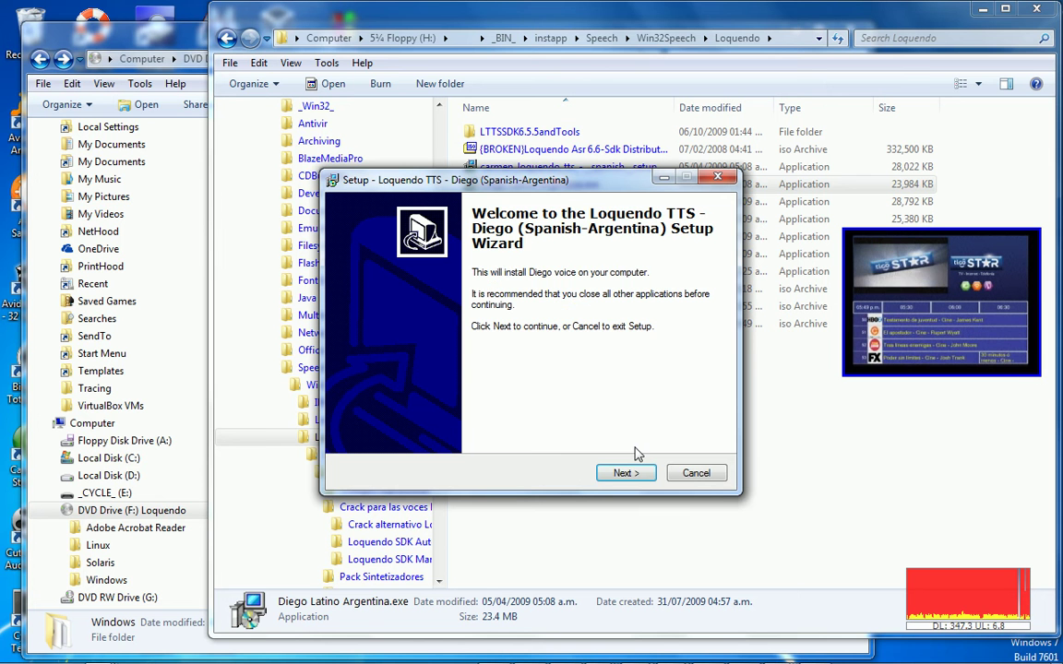
click(627, 473)
click(631, 473)
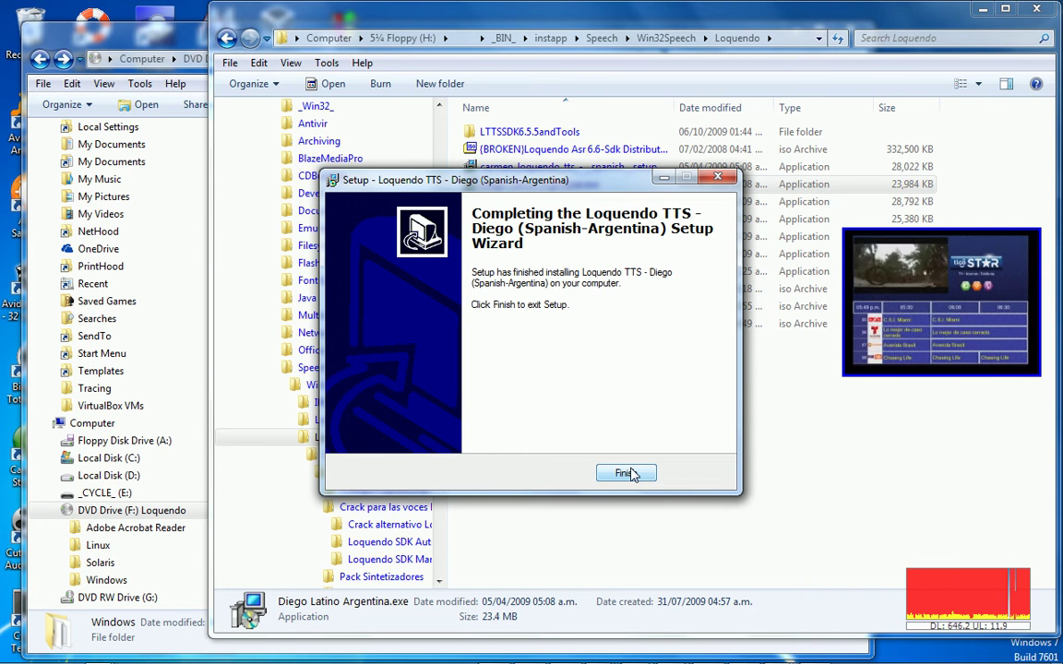
click(625, 473)
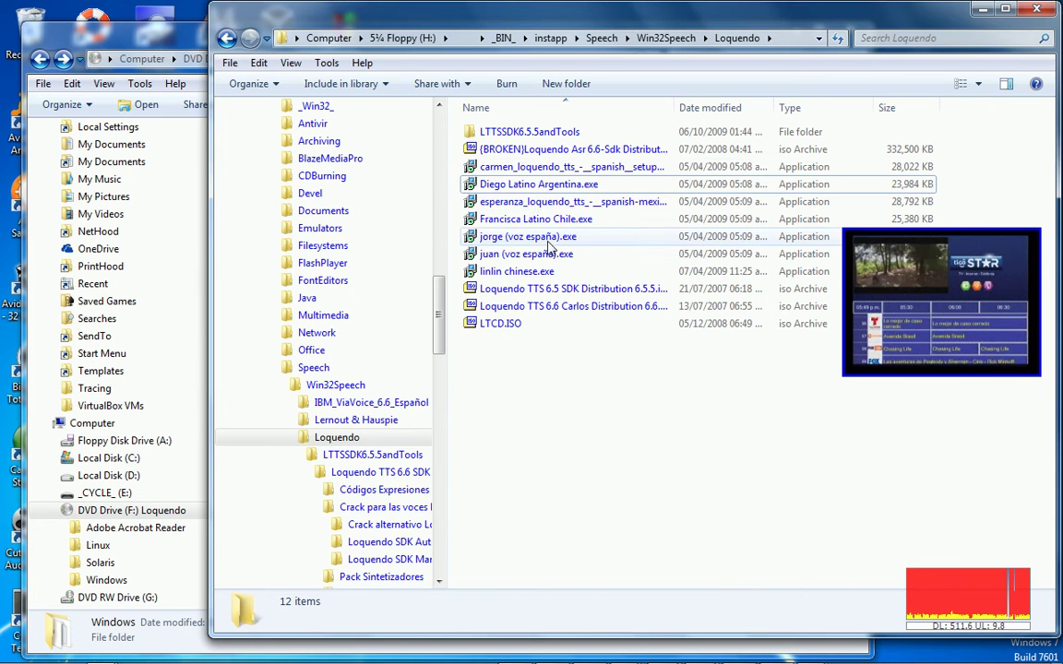
- Install the Esperanza (Spanish-Mexican) voice from the Loquendo folder and finish its setup wizard
double_click(532, 205)
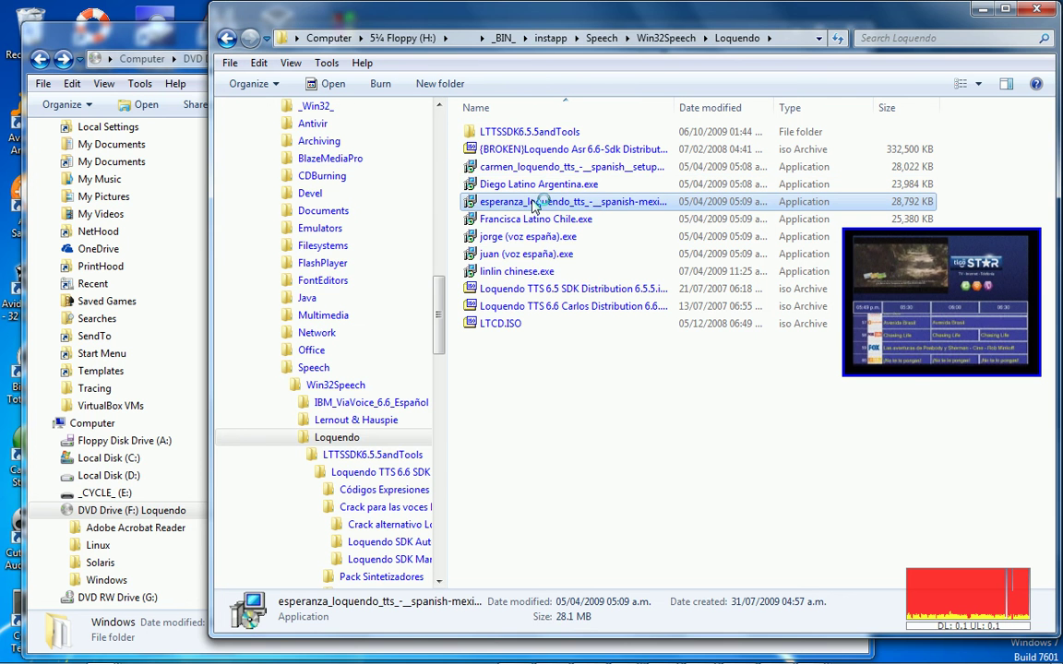
click(623, 474)
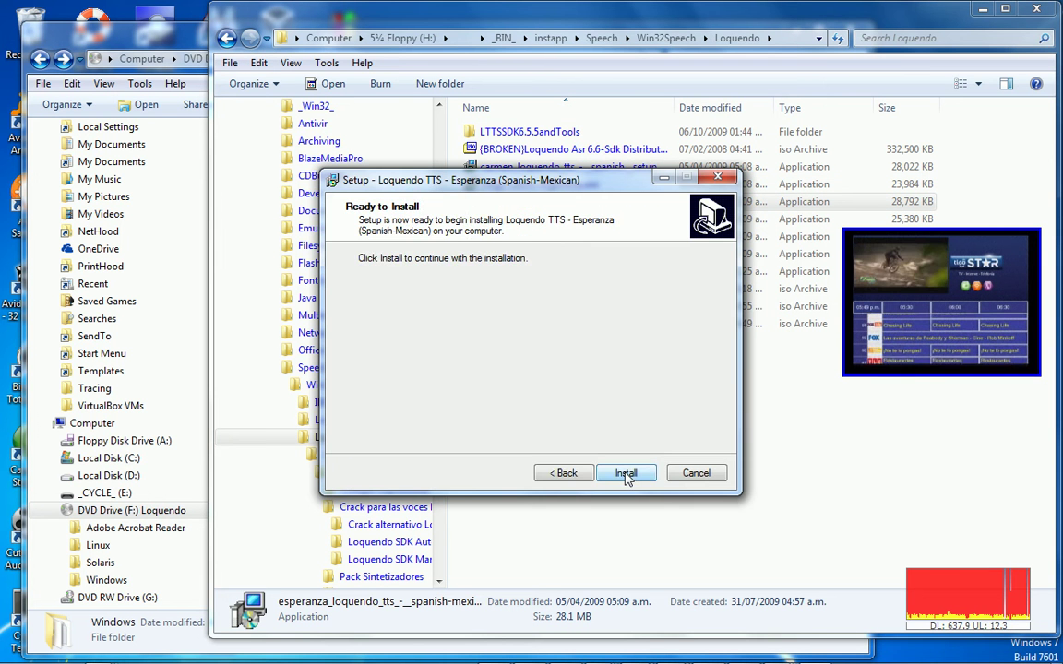
click(626, 474)
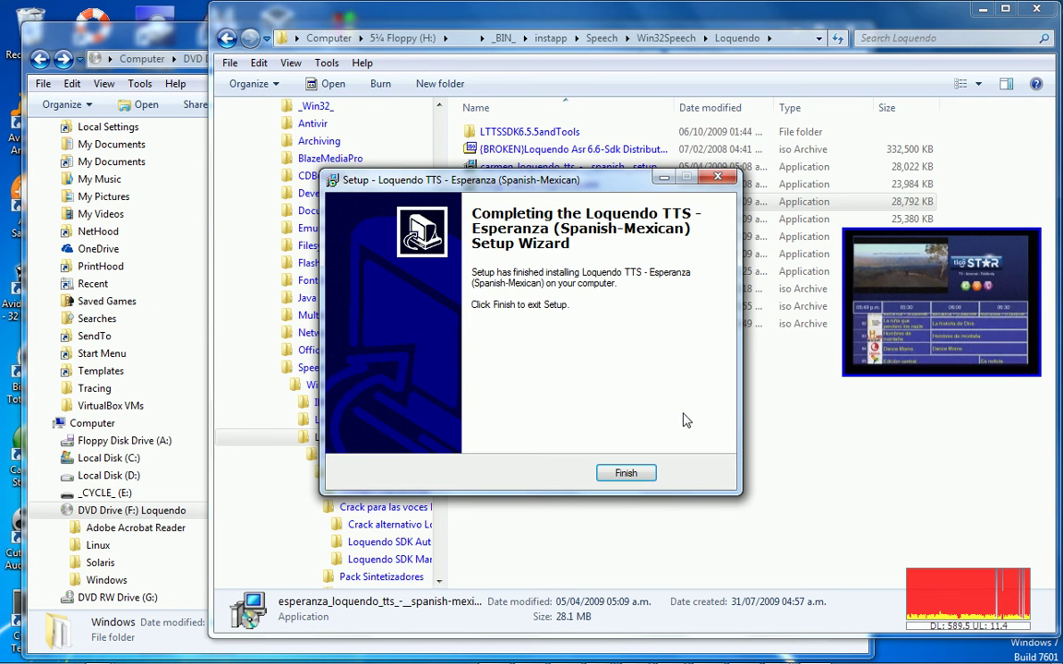
click(626, 473)
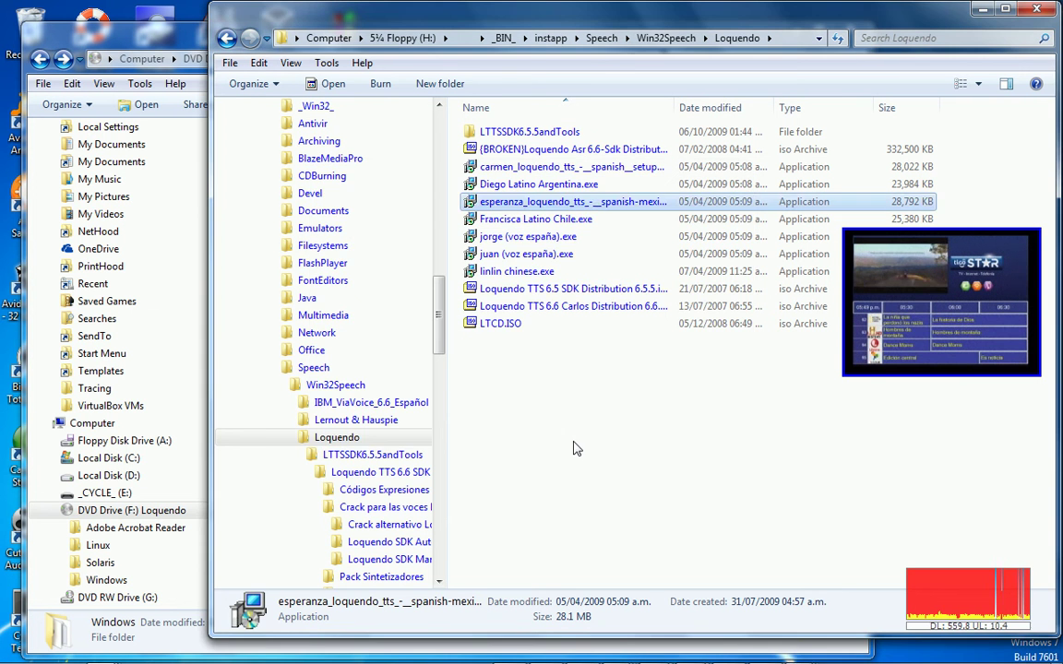
- Install the Francisca (Spanish-Chilean) voice from Francisca Latino Chile.exe and finish its setup wizard
double_click(530, 220)
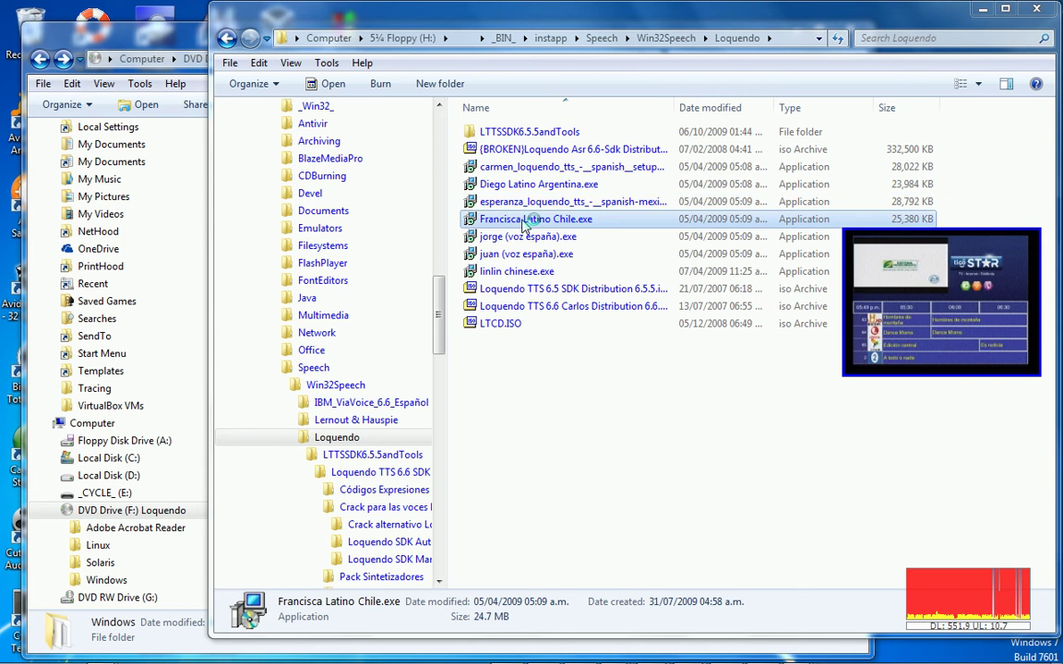
click(623, 537)
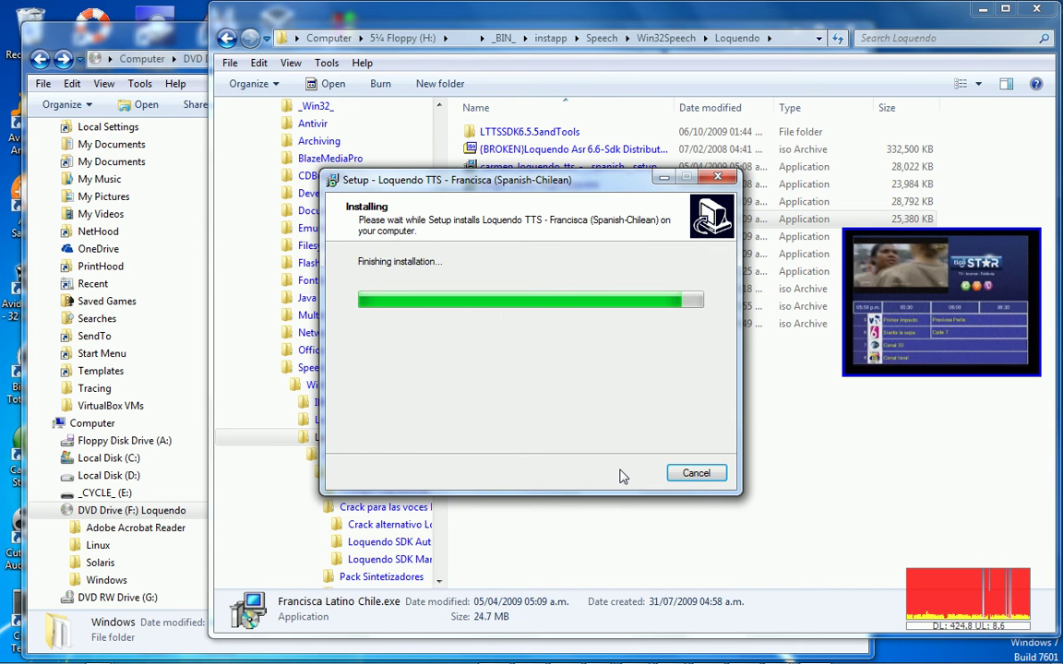
click(622, 473)
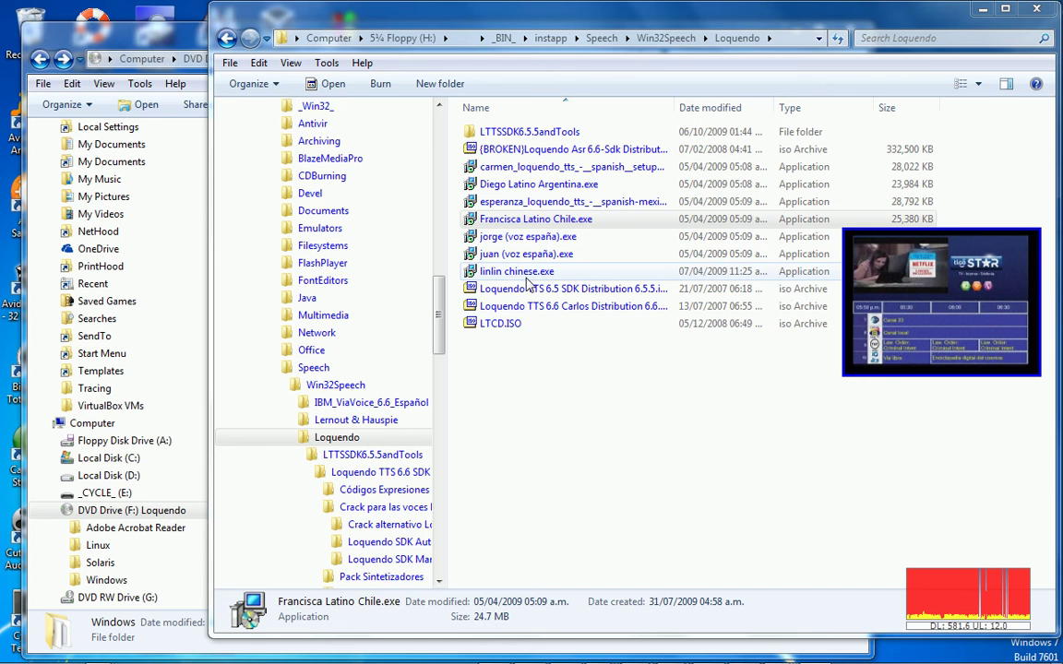
- Install the LinLin (Chinese) voice from linlin chinese.exe, and mark the Francisca setup as installed correctly in the Program Compatibility Assistant
double_click(528, 281)
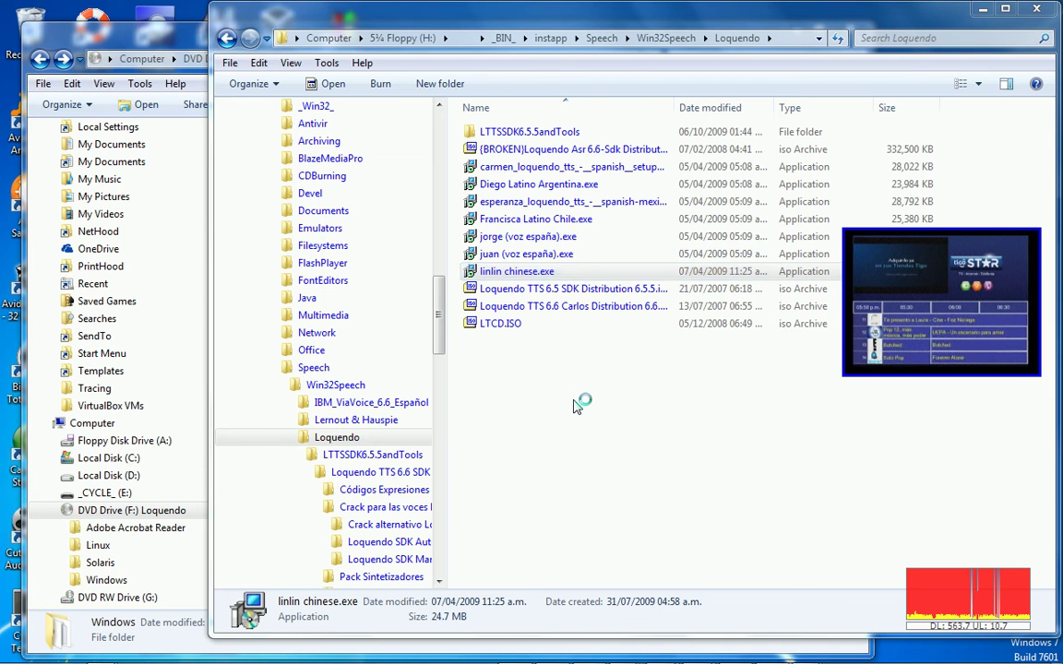
click(625, 474)
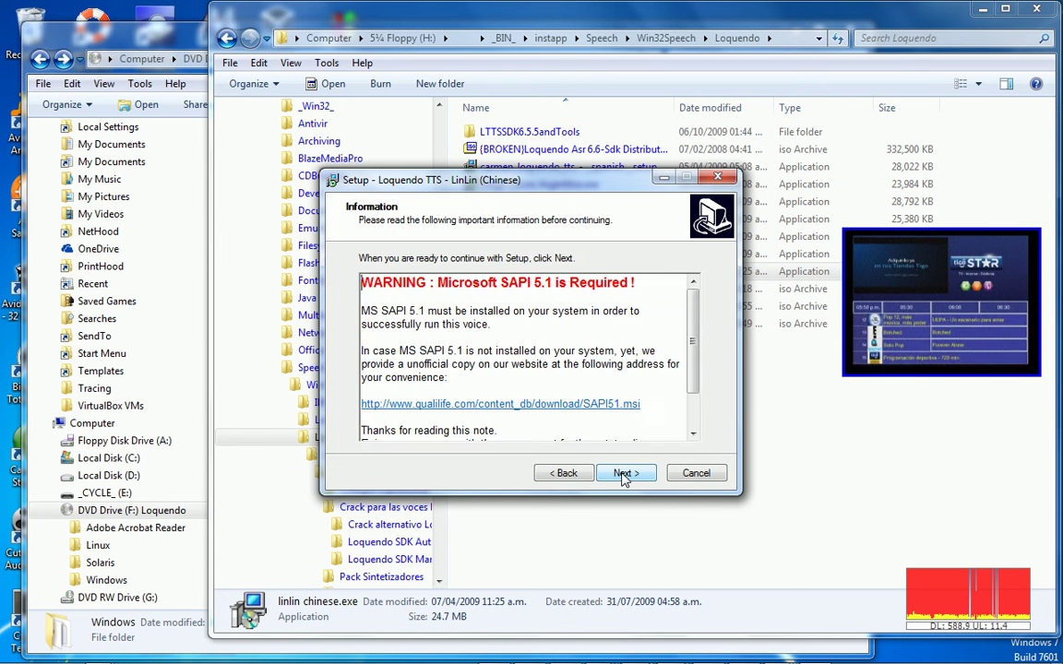
click(625, 474)
click(623, 476)
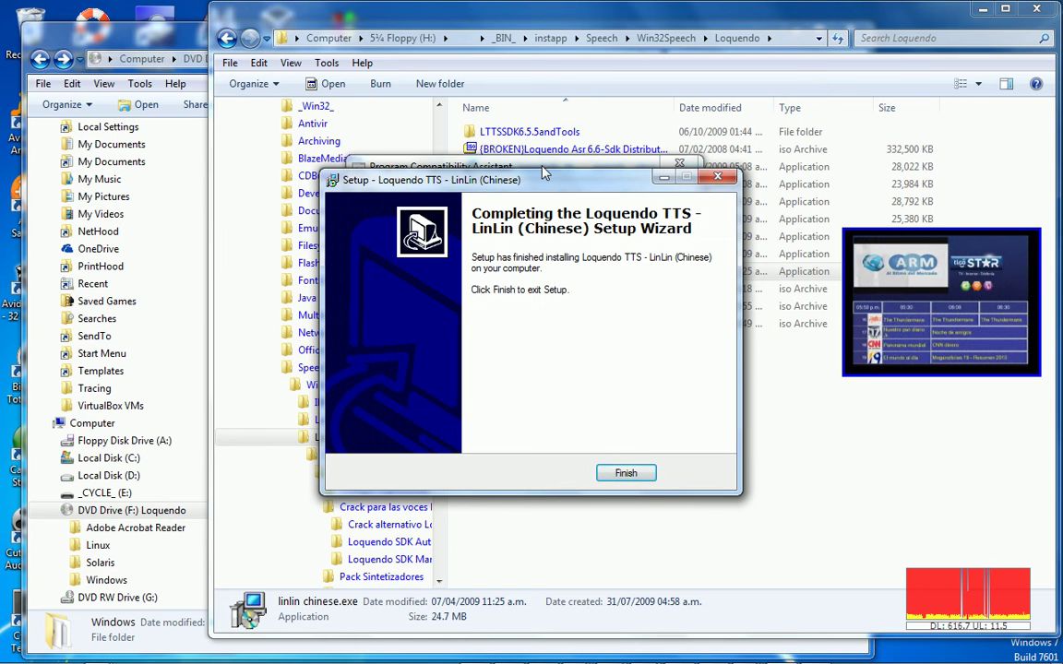
click(627, 473)
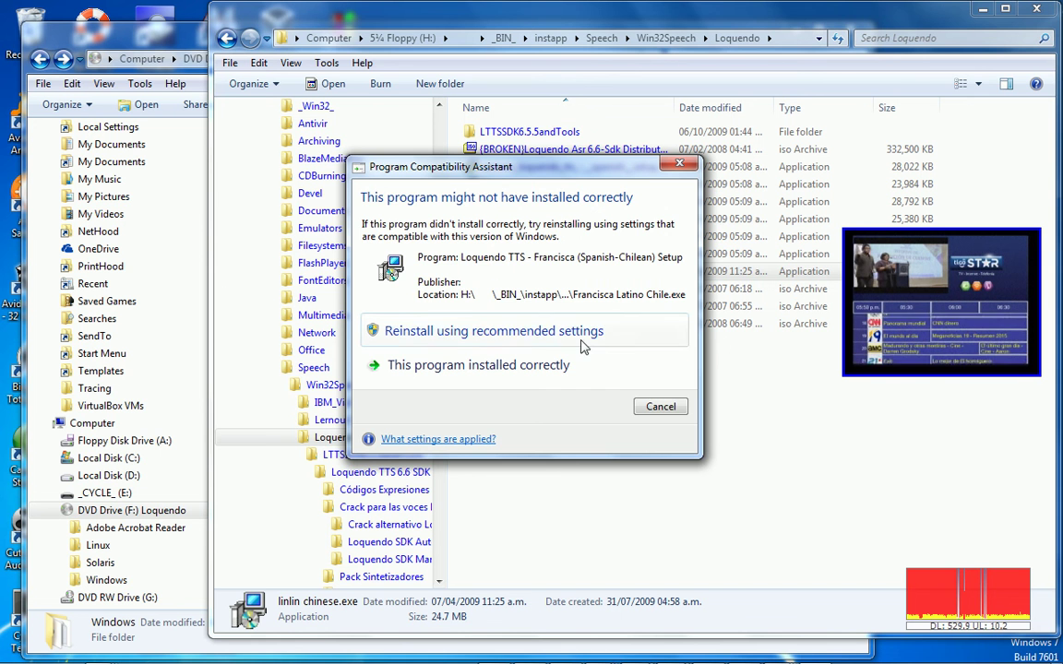
click(521, 366)
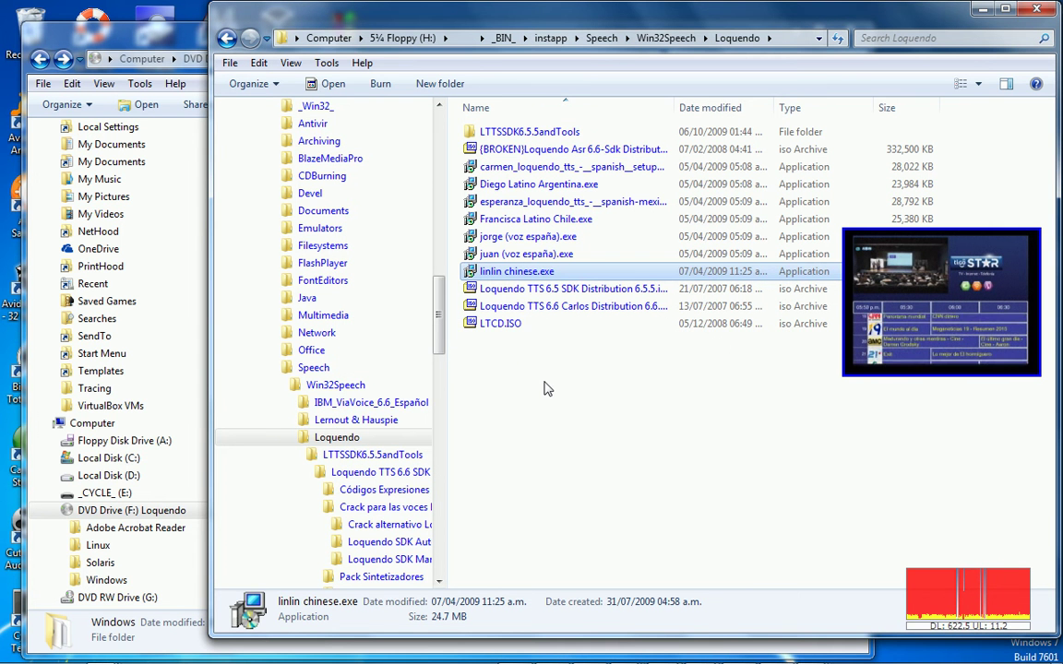
click(545, 388)
- Show the desktop and reopen Balabolka with a blank document
mouse_move(661, 652)
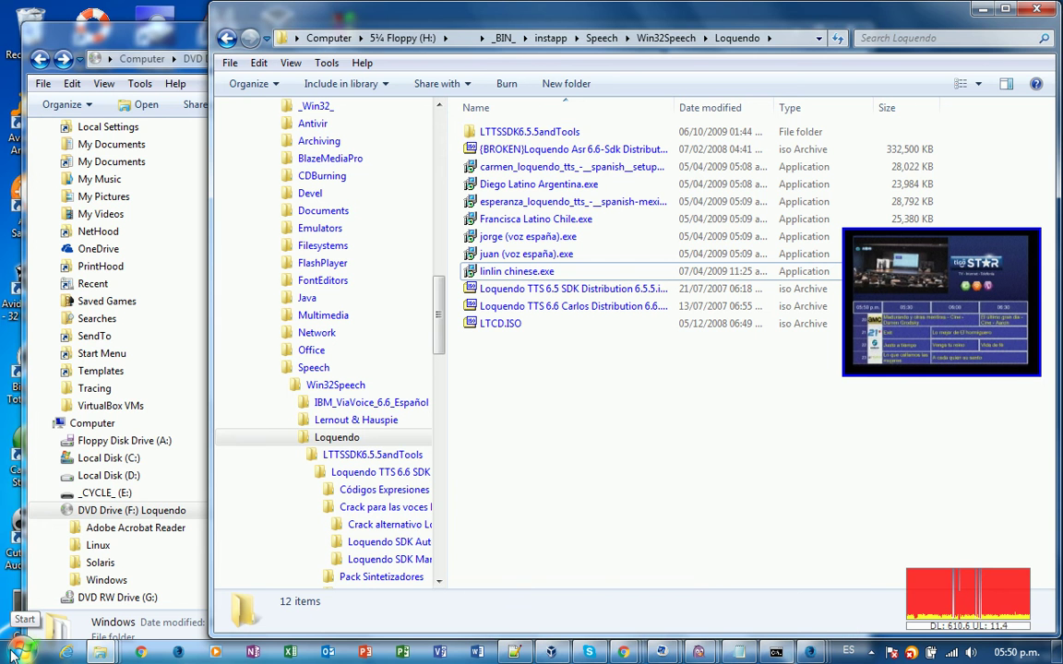
key(super+d)
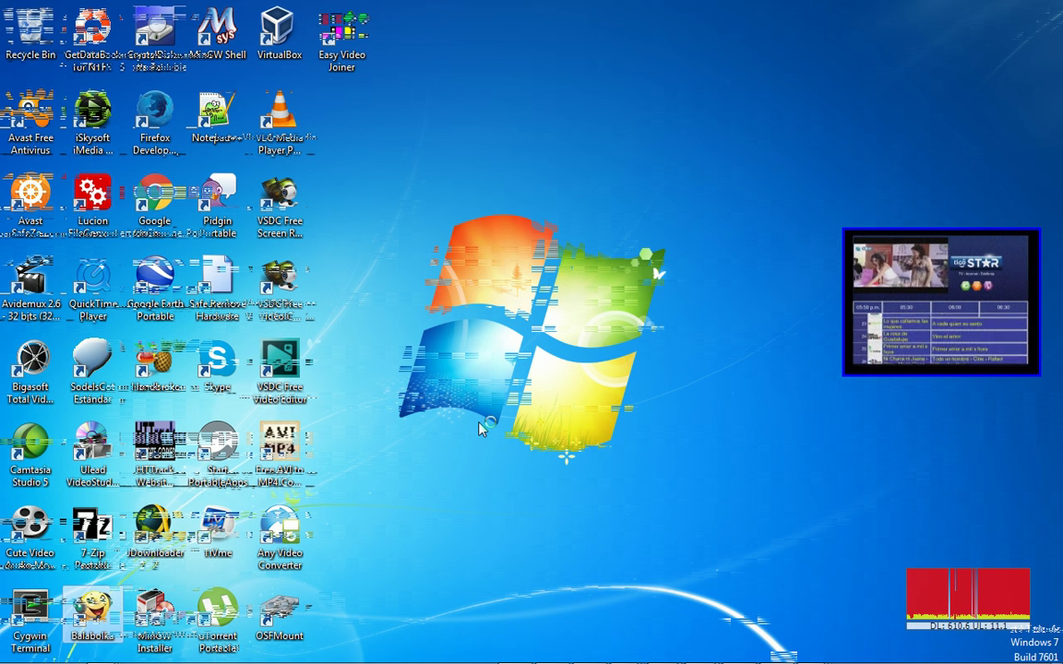
click(878, 347)
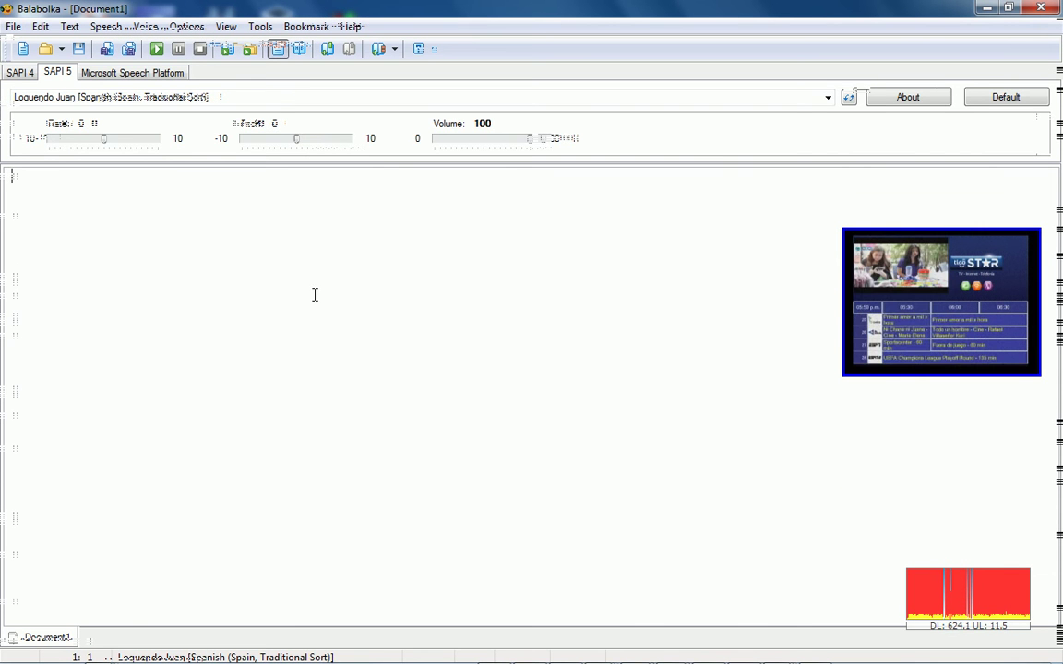
- Select the Loquendo Linlin [Chinese (Traditional, Taiwan)] SAPI 5 voice and enter the text "Linlin" in the document
click(274, 99)
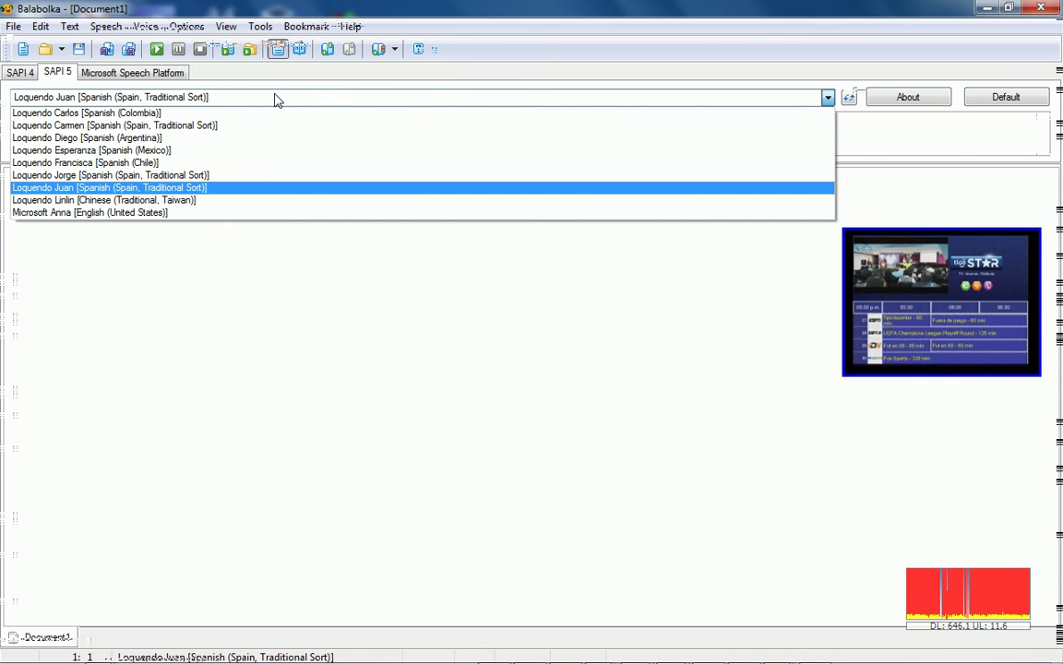
click(215, 200)
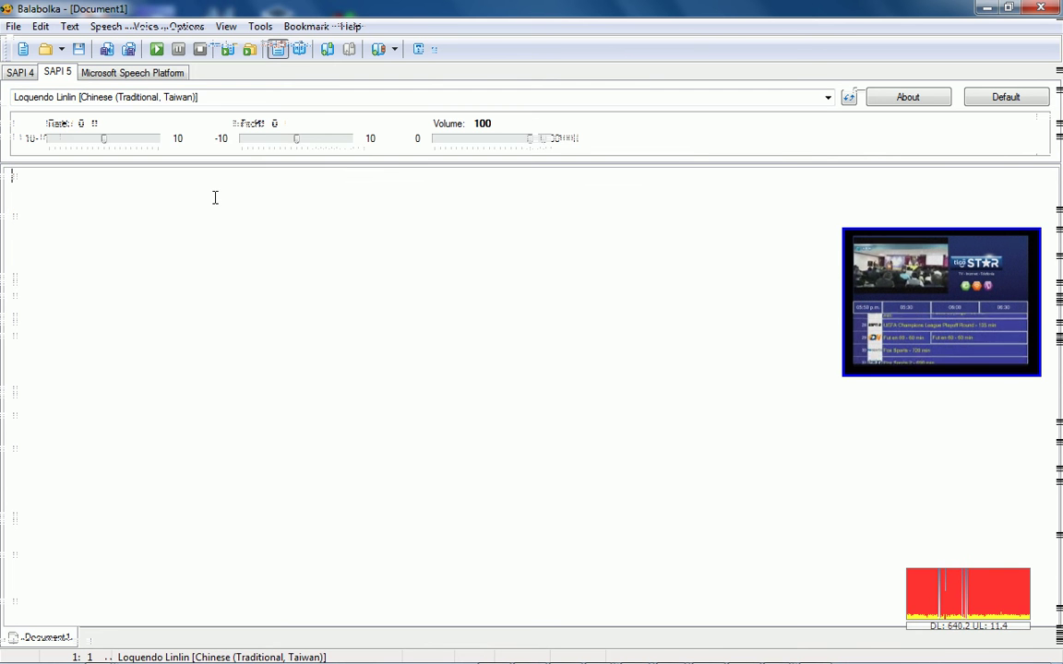
text(Linlin)
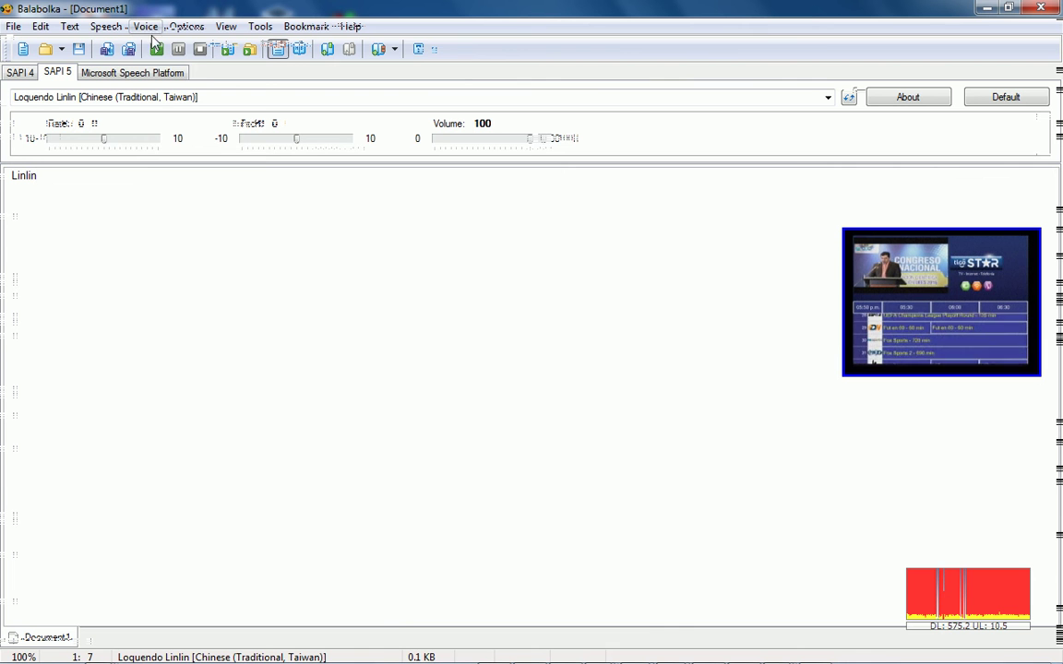
- Read the Linlin text aloud, and test the Loquendo Esperanza [Spanish (Mexico)] voice by reading aloud the replacement text "Esperanza"
click(157, 49)
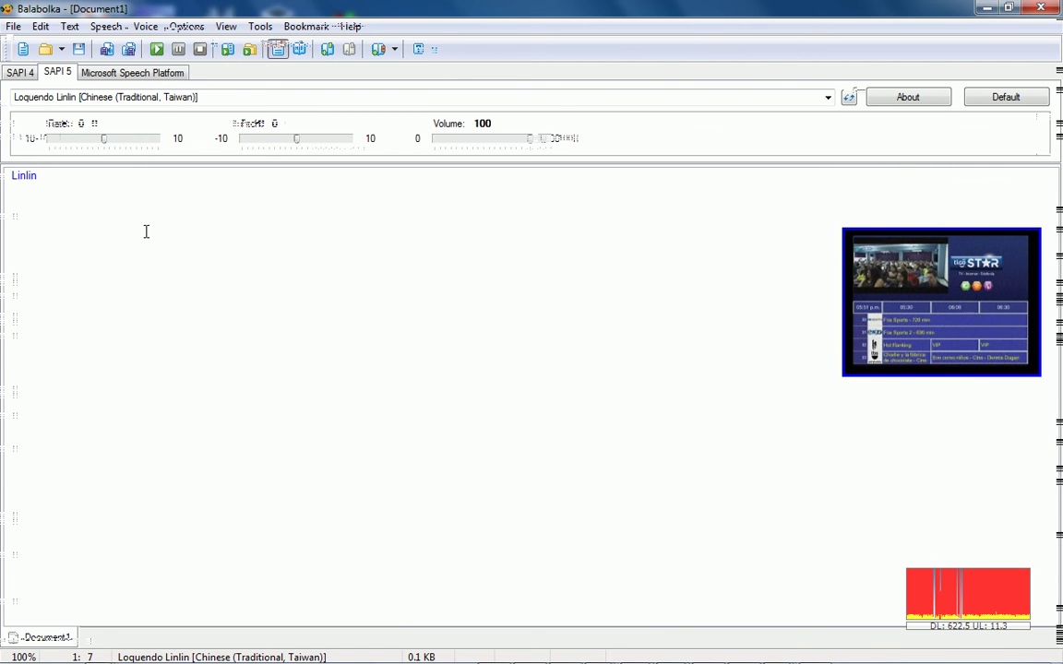
click(180, 104)
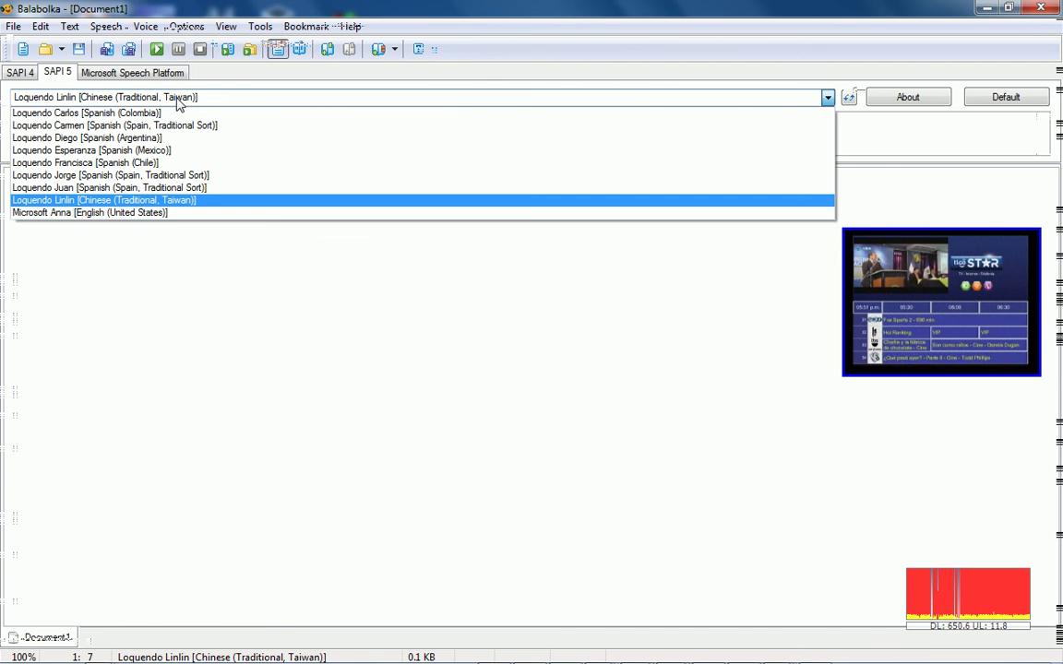
click(164, 150)
drag(109, 211, 3, 195)
text(E)
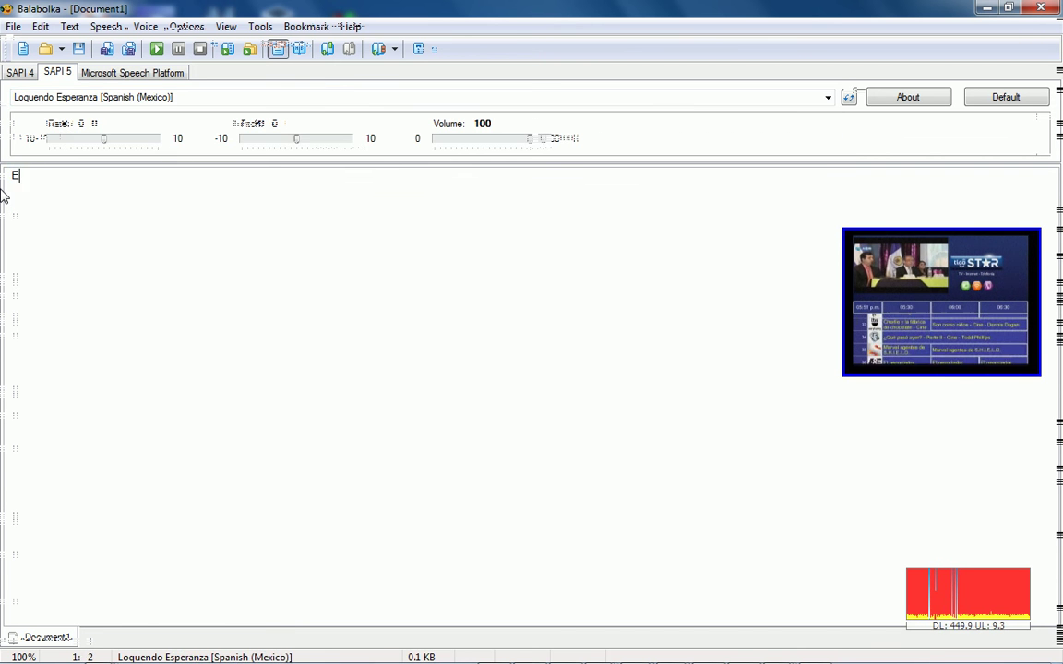
text(speranza)
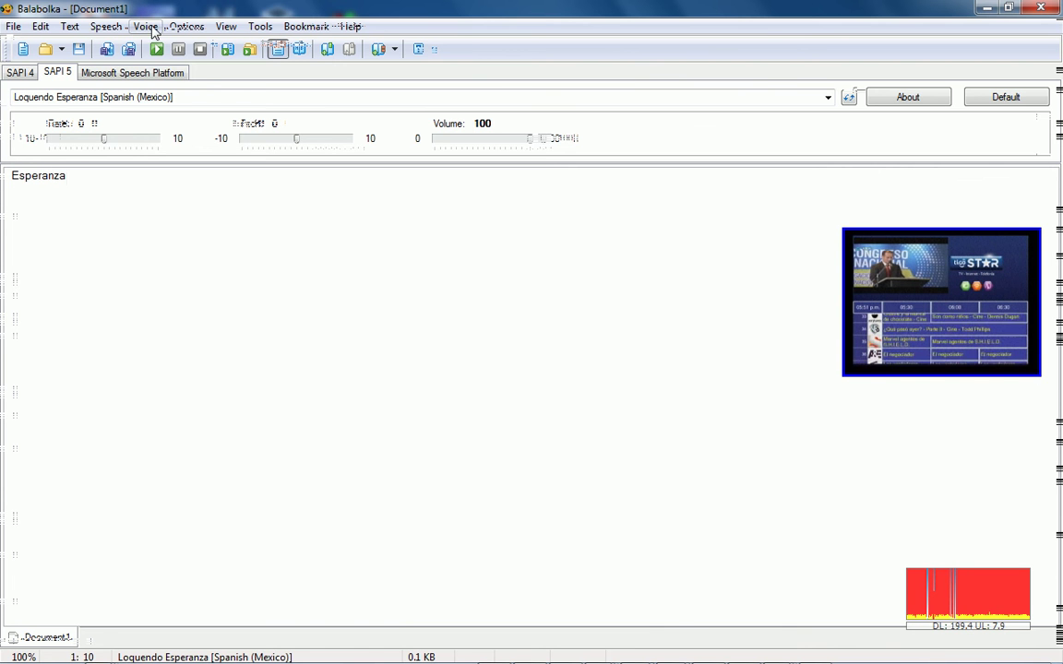
click(156, 50)
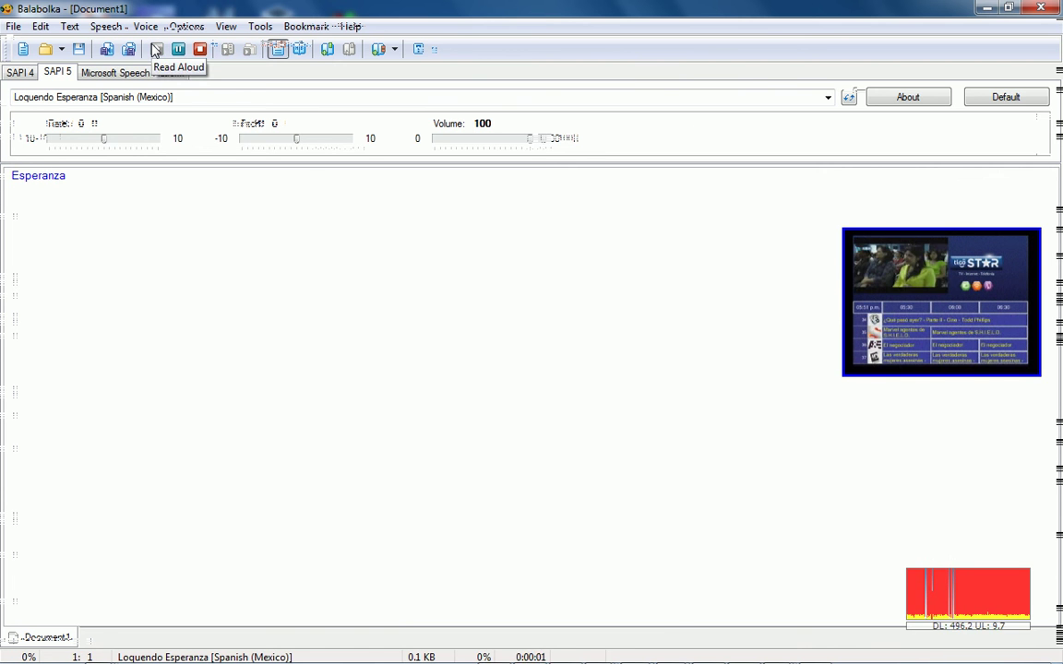
- Replace the document text with "Diego" and read it aloud with the Loquendo Diego [Spanish (Argentina)] voice
click(155, 99)
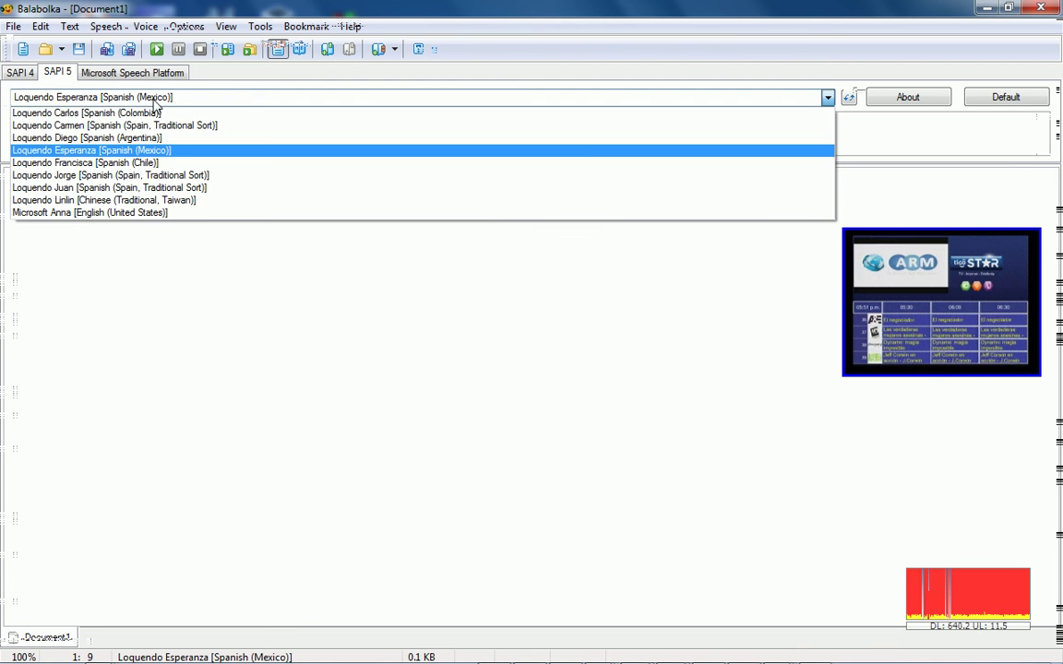
click(155, 105)
key(F5)
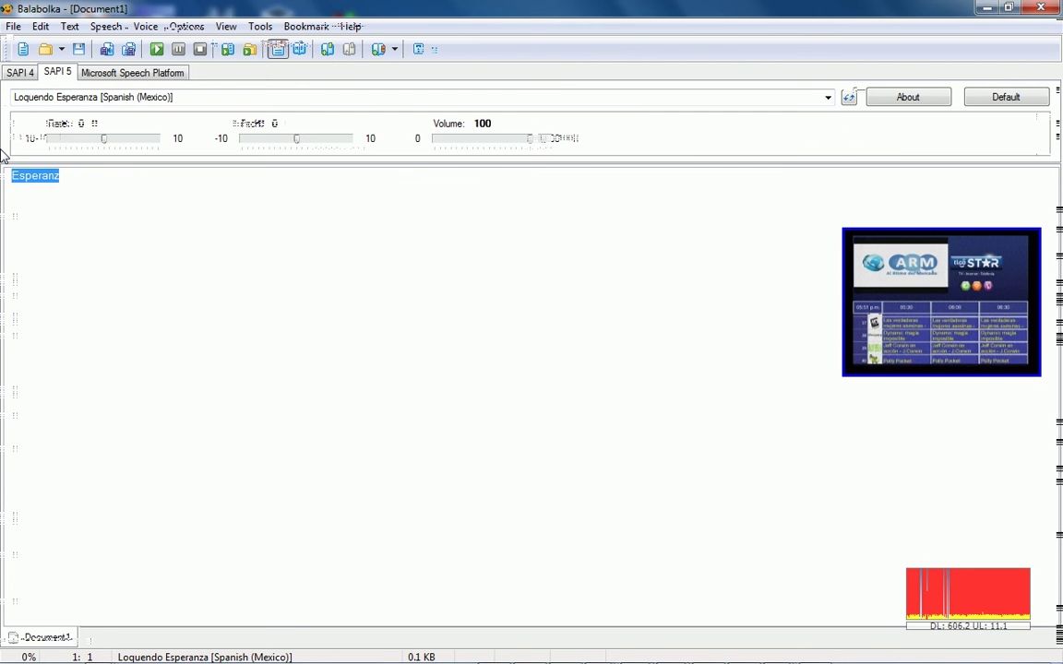
text(Diego)
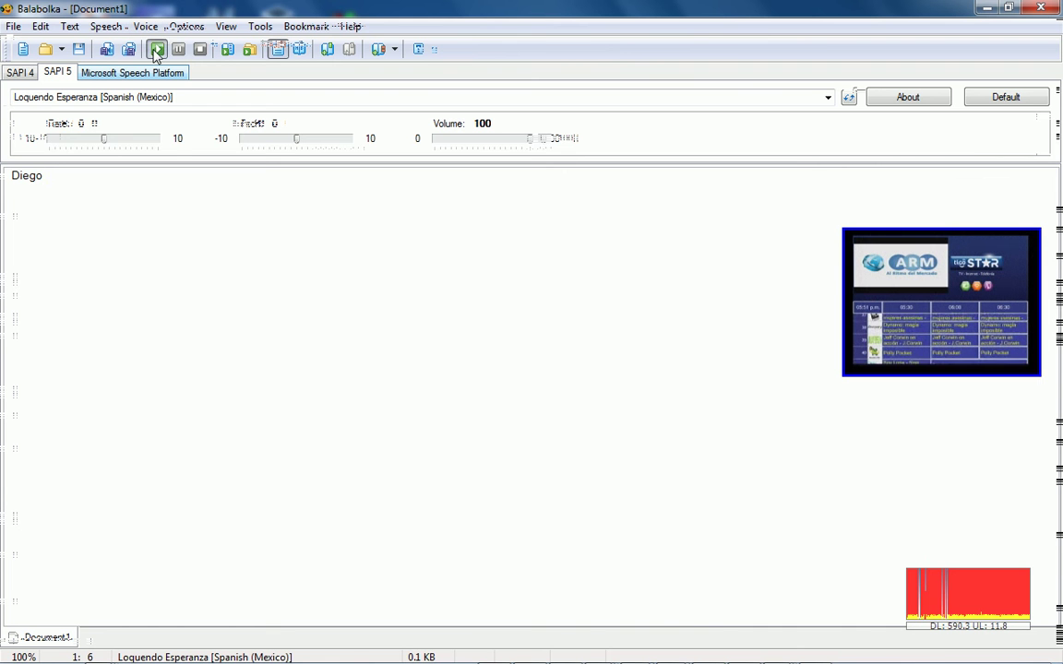
click(157, 50)
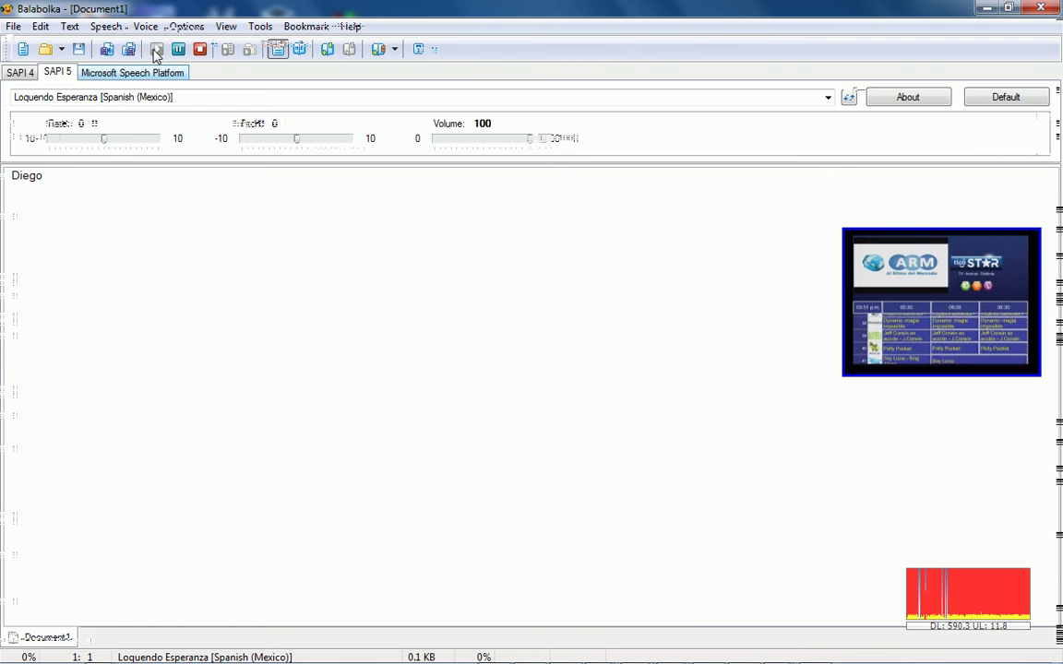
click(92, 100)
click(92, 136)
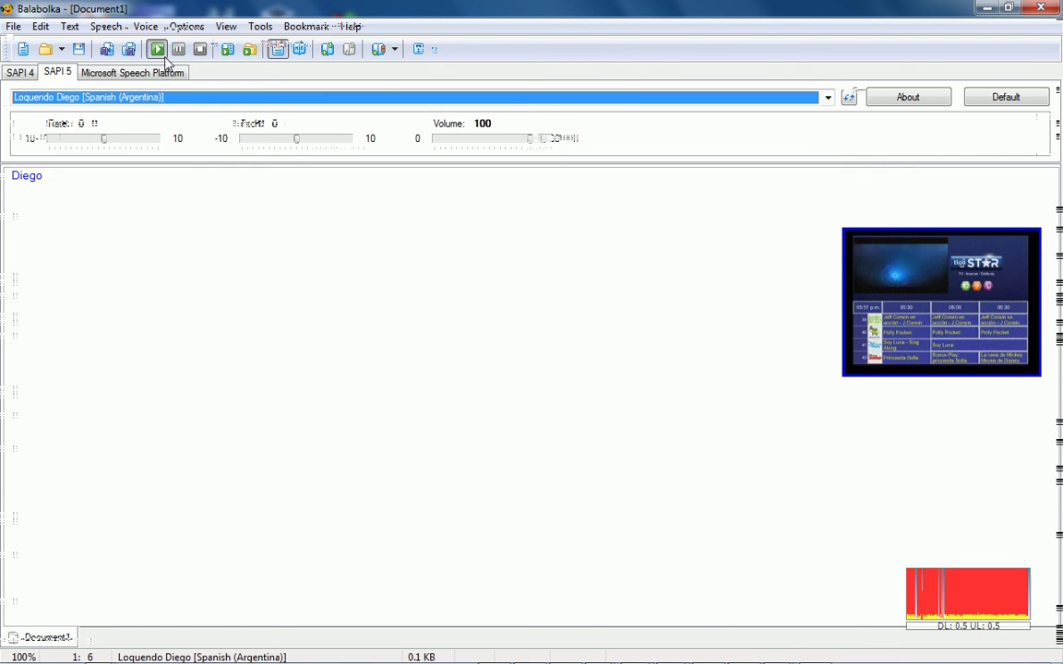
click(157, 51)
- Replace the document text with "Francisca" and read it aloud with the Loquendo Francisca [Spanish (Chile)] voice
click(78, 180)
key(BackSpace)
key(BackSpace)
key(BackSpace)
key(BackSpace)
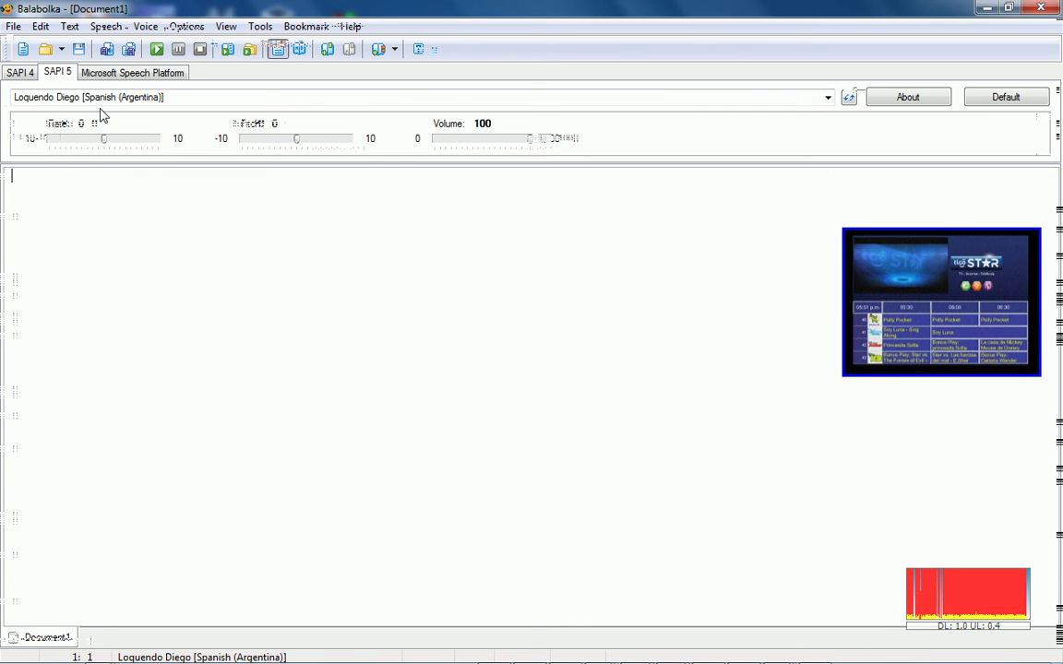
click(104, 97)
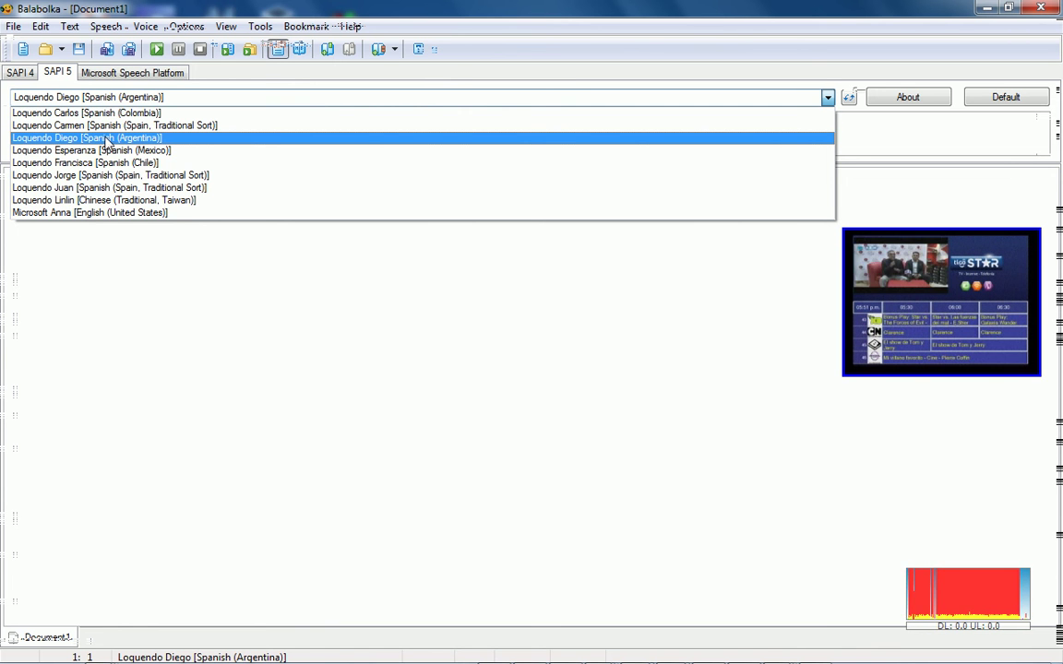
click(110, 162)
click(143, 215)
text(F)
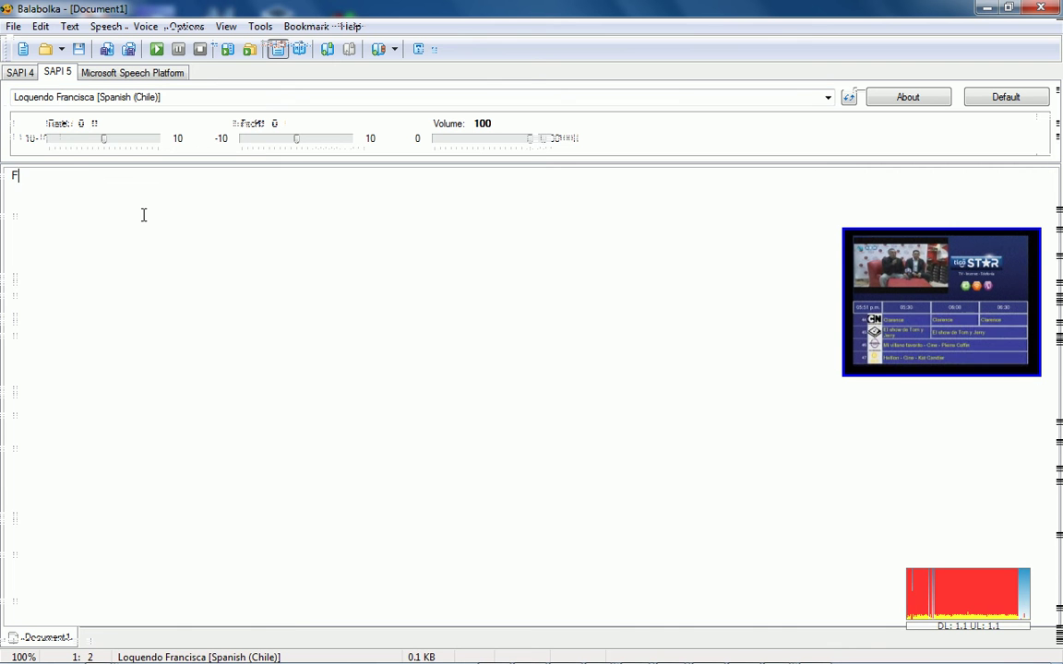
text(rancisca)
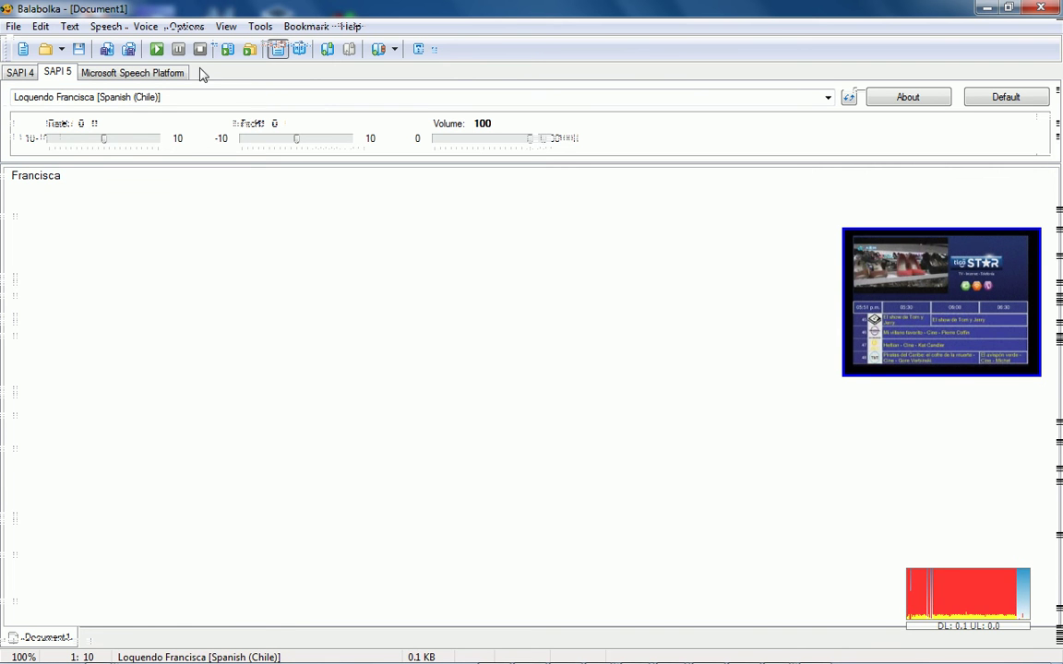
click(157, 50)
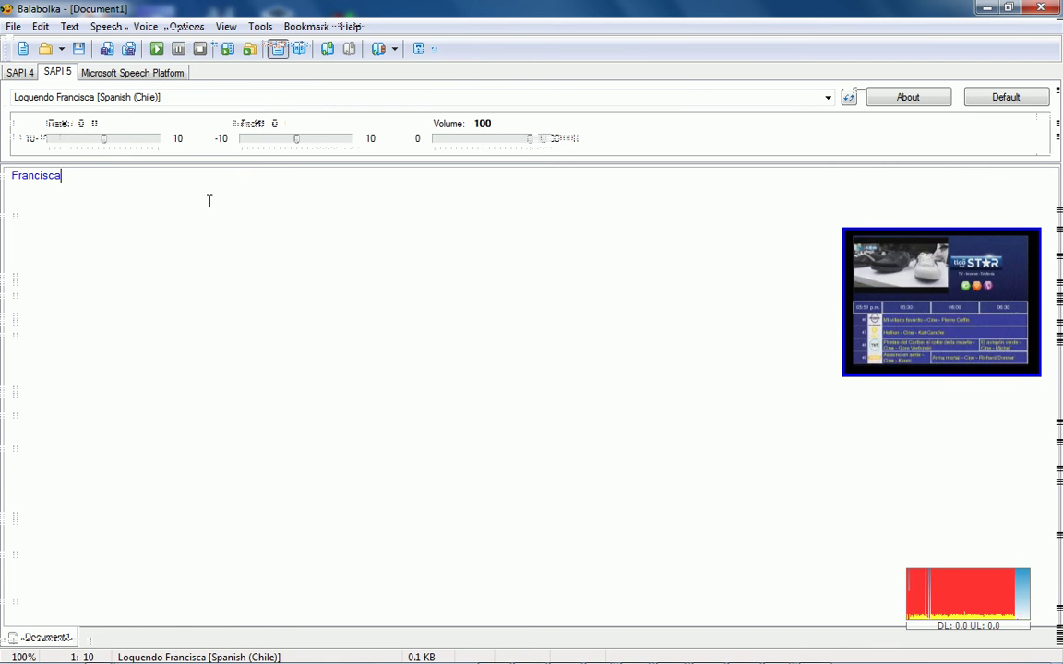
- Clear the text from the document and close Balabolka
key(BackSpace)
key(BackSpace)
key(BackSpace)
key(BackSpace)
key(BackSpace)
key(BackSpace)
key(BackSpace)
key(BackSpace)
key(BackSpace)
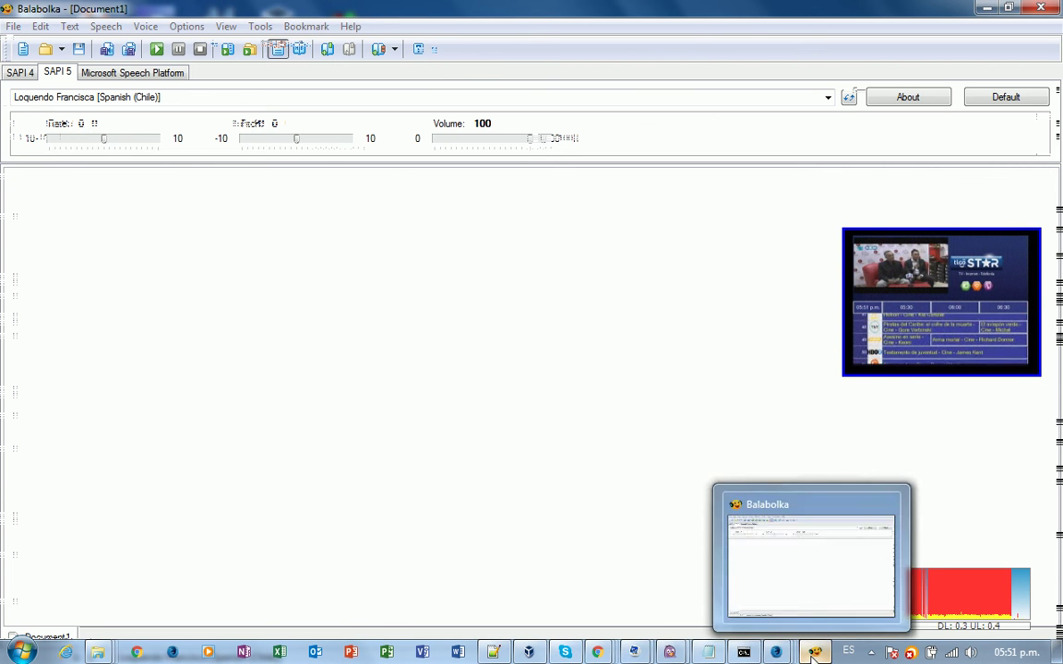
right_click(813, 653)
click(801, 614)
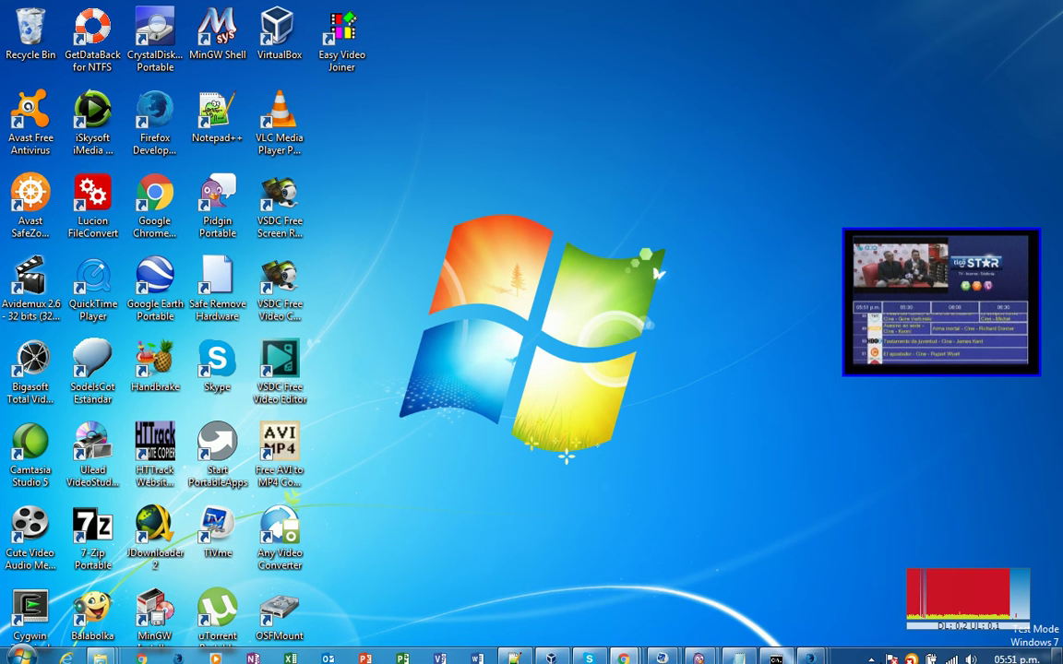
click(870, 653)
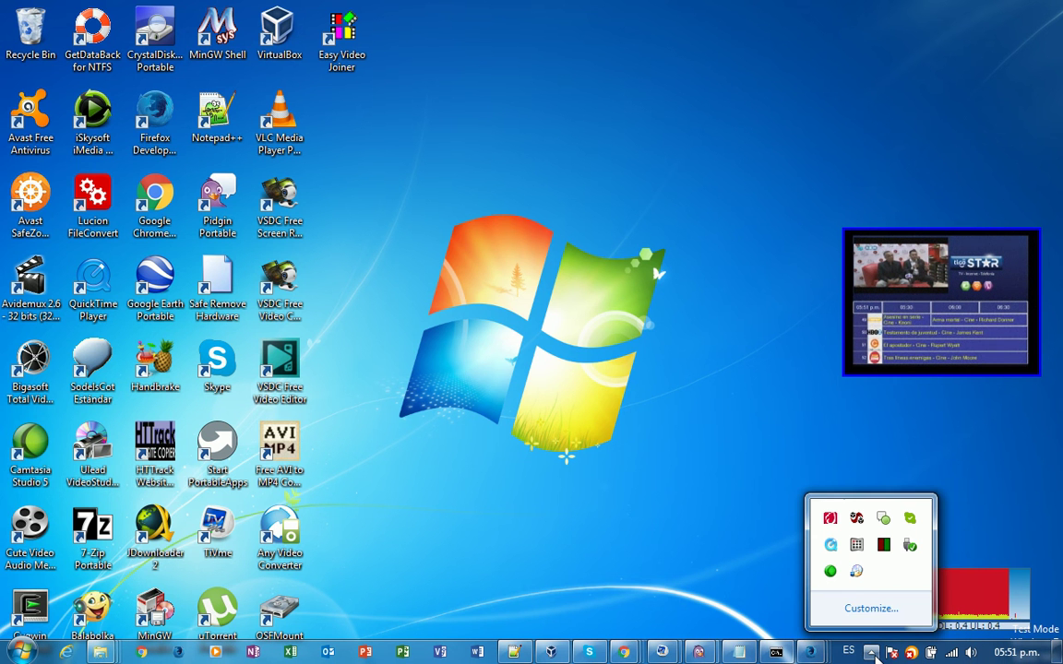
right_click(832, 573)
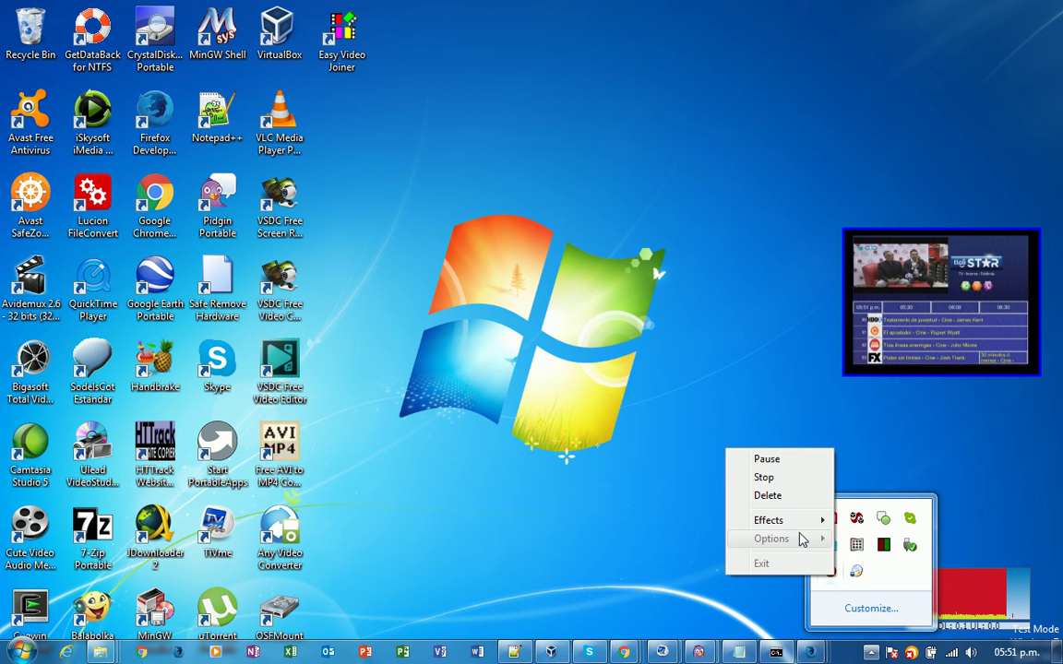